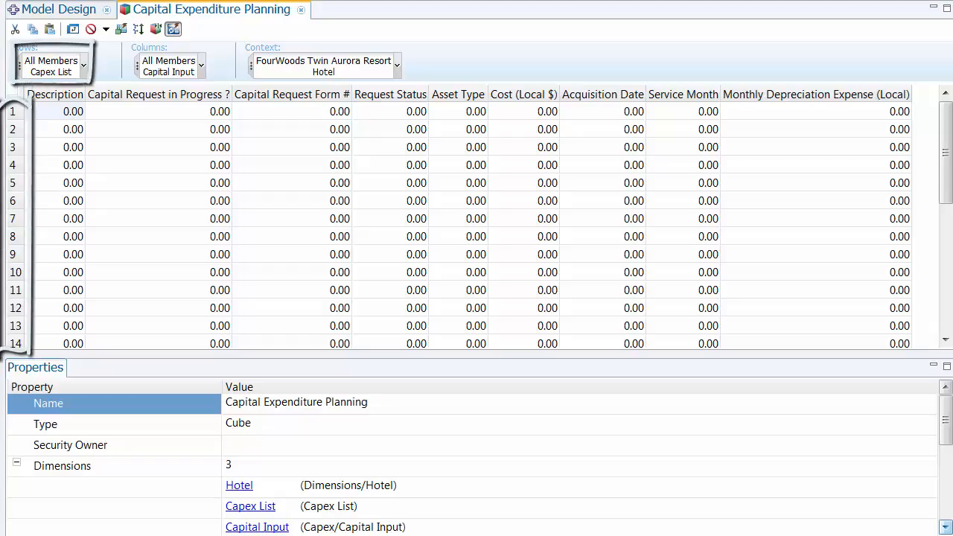
{"action": "left_click", "coordinate": [25, 110]}
{"action": "left_click", "coordinate": [16, 132]}
{"action": "left_click", "coordinate": [49, 141]}
{"action": "left_click", "coordinate": [48, 164]}
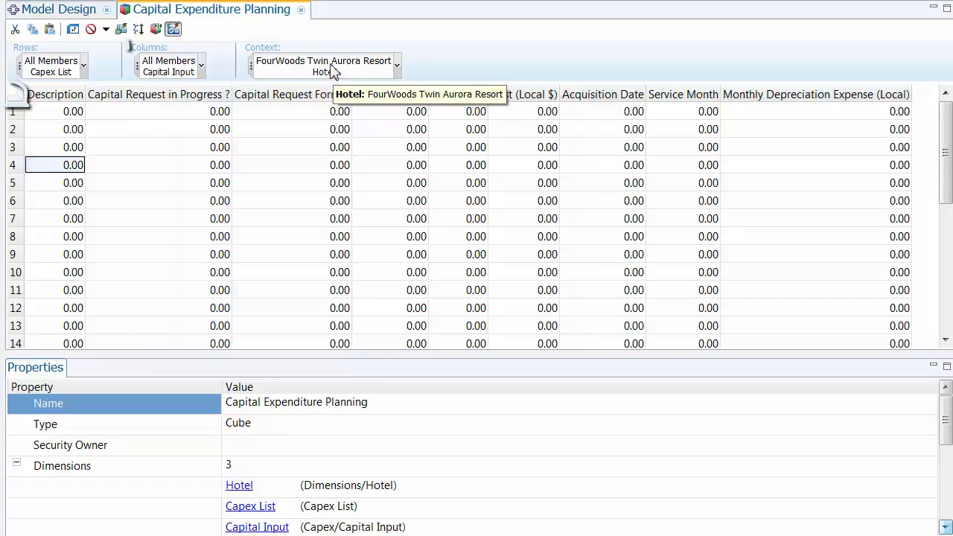
- Open the Capital Input dimension for editing and dock its editor beneath the Capital Expenditure Planning cube view
{"action": "left_click", "coordinate": [203, 66]}
{"action": "left_click", "coordinate": [192, 90]}
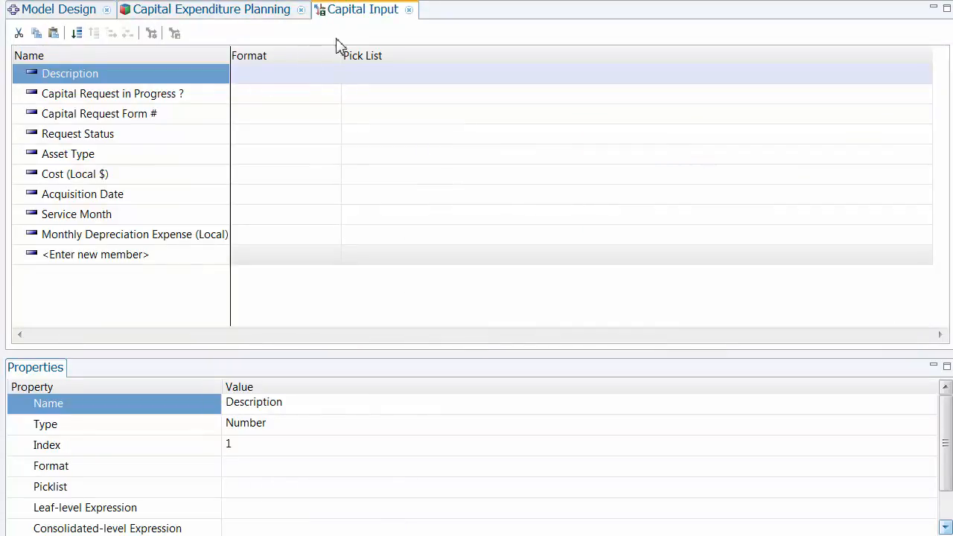
{"action": "left_click_drag", "start_coordinate": [358, 8], "coordinate": [298, 354]}
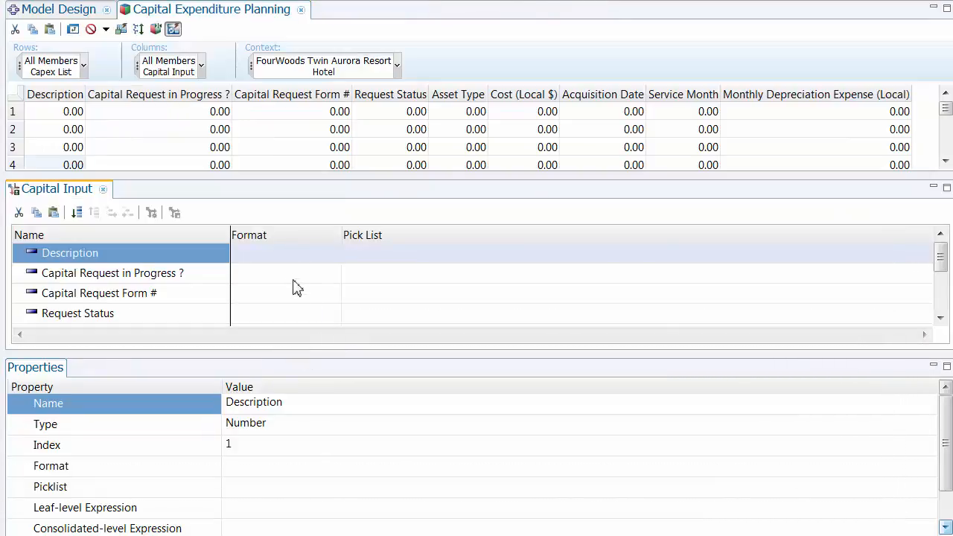
- Set the format of the Description member in Capital Input to Text and apply it
{"action": "left_click", "coordinate": [295, 255]}
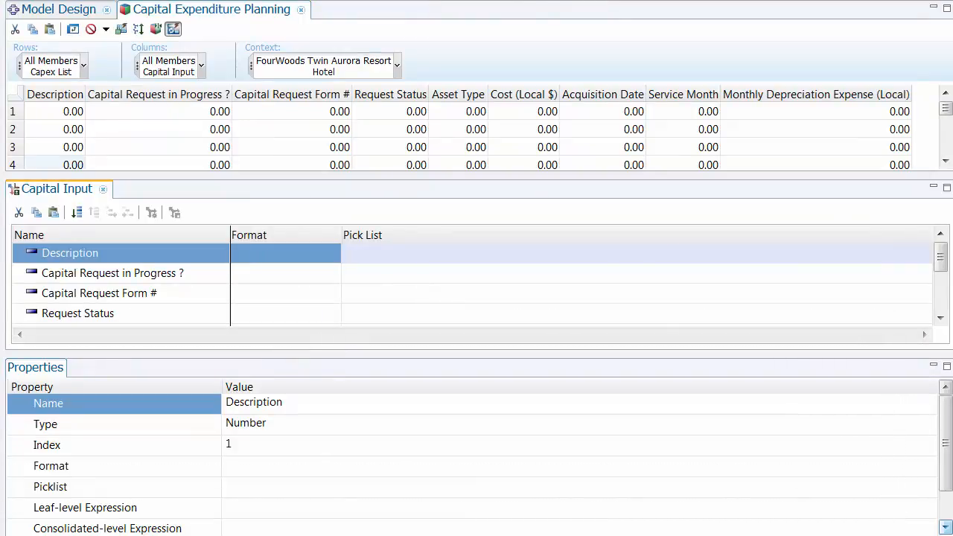
{"action": "left_click", "coordinate": [288, 261]}
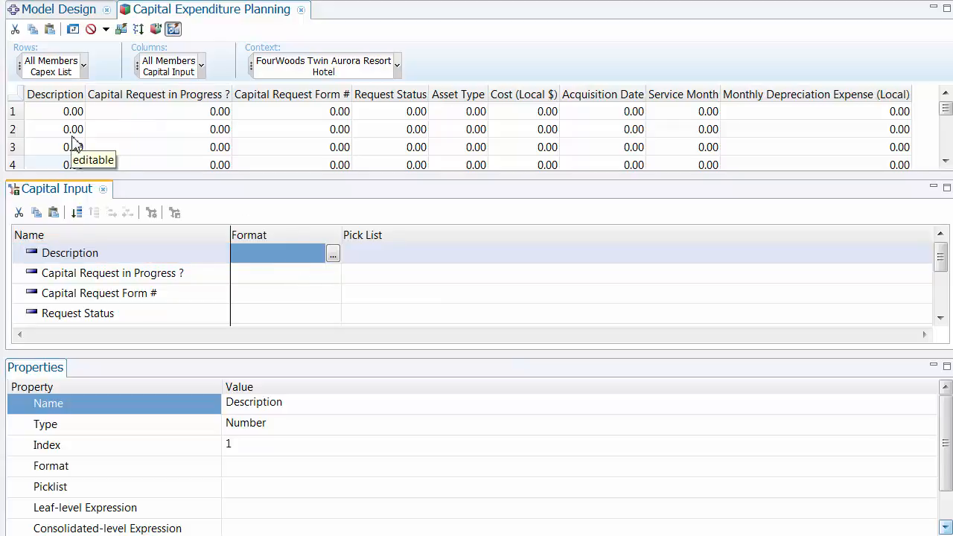
{"action": "left_click", "coordinate": [332, 255]}
{"action": "left_click", "coordinate": [328, 435]}
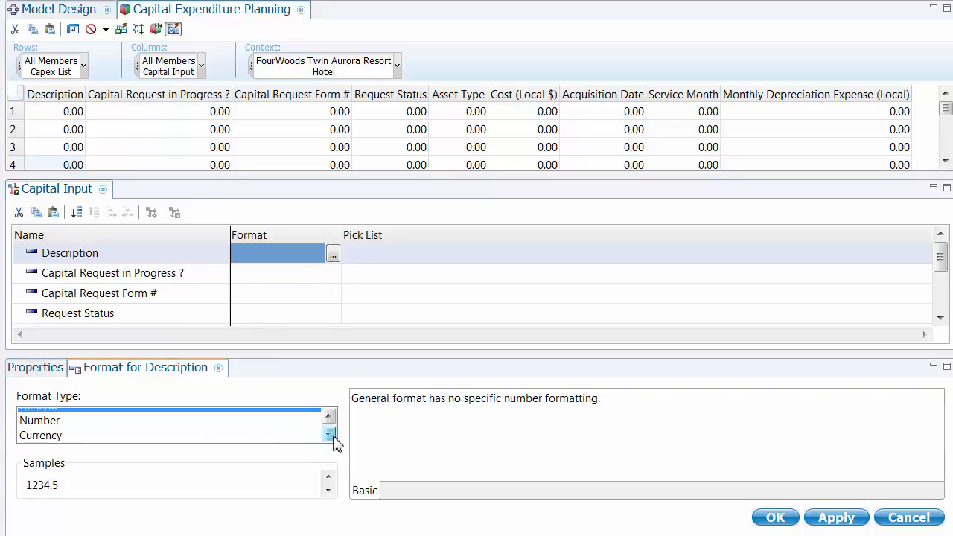
{"action": "left_click", "coordinate": [328, 435]}
{"action": "left_click", "coordinate": [328, 435]}
{"action": "left_click", "coordinate": [329, 435]}
{"action": "left_click", "coordinate": [328, 434]}
{"action": "left_click", "coordinate": [329, 435]}
{"action": "left_click", "coordinate": [329, 435]}
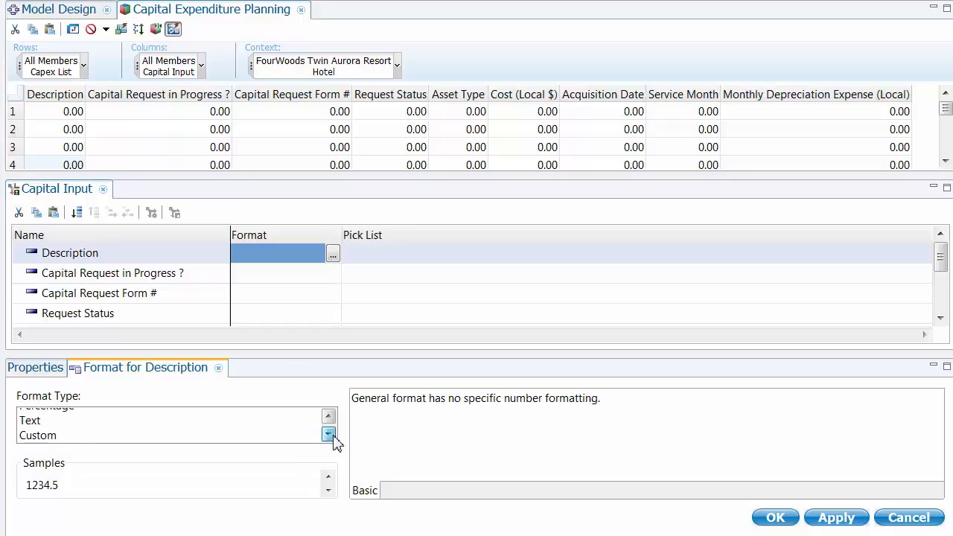
{"action": "left_click", "coordinate": [31, 420]}
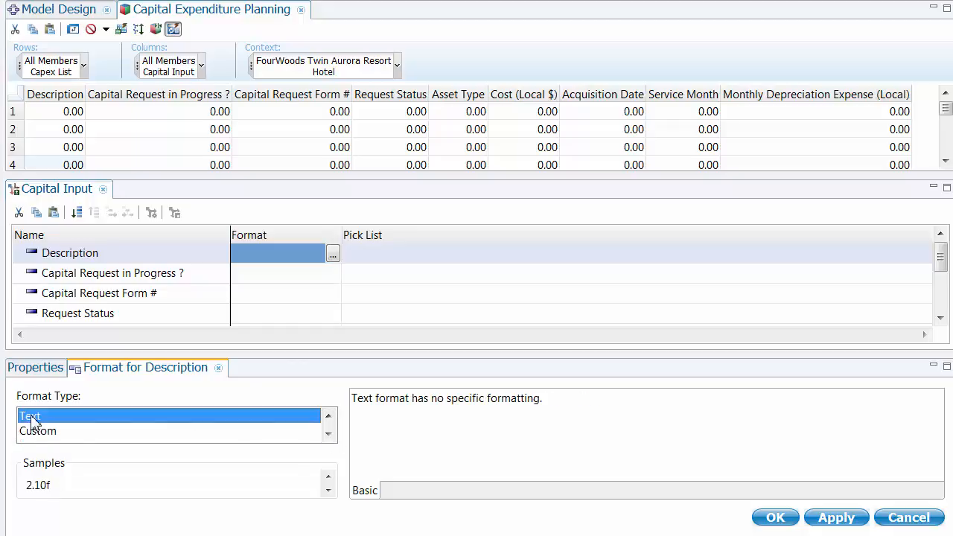
{"action": "left_click", "coordinate": [829, 527]}
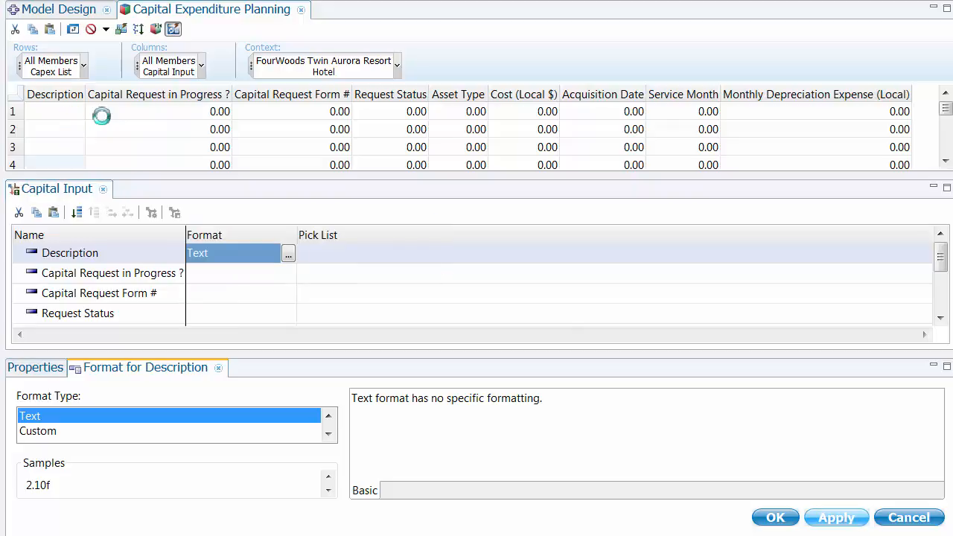
- Enter "a new purchase" as the Description in row 1 of the Capital Expenditure Planning cube
{"action": "type", "text": "a"}
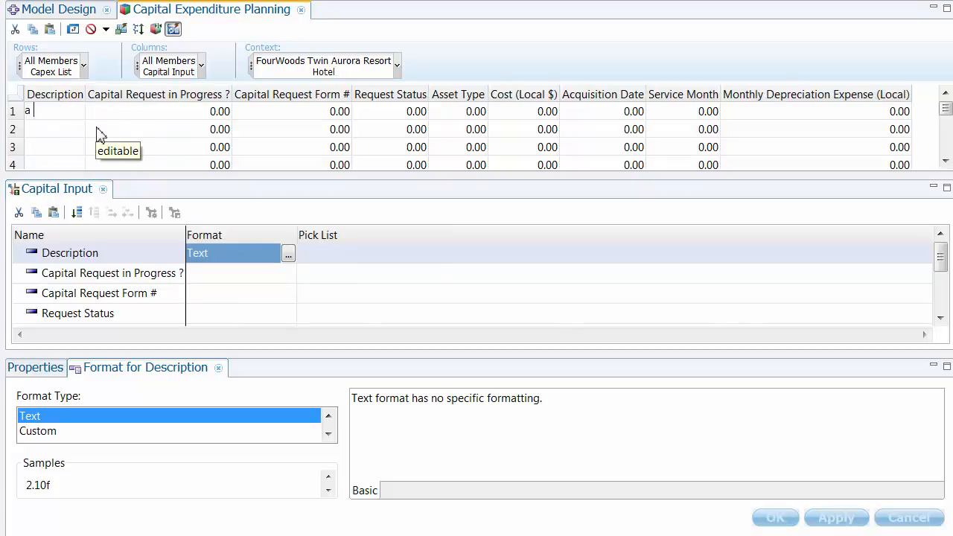
{"action": "type", "text": " new purchase"}
{"action": "key", "text": "Return"}
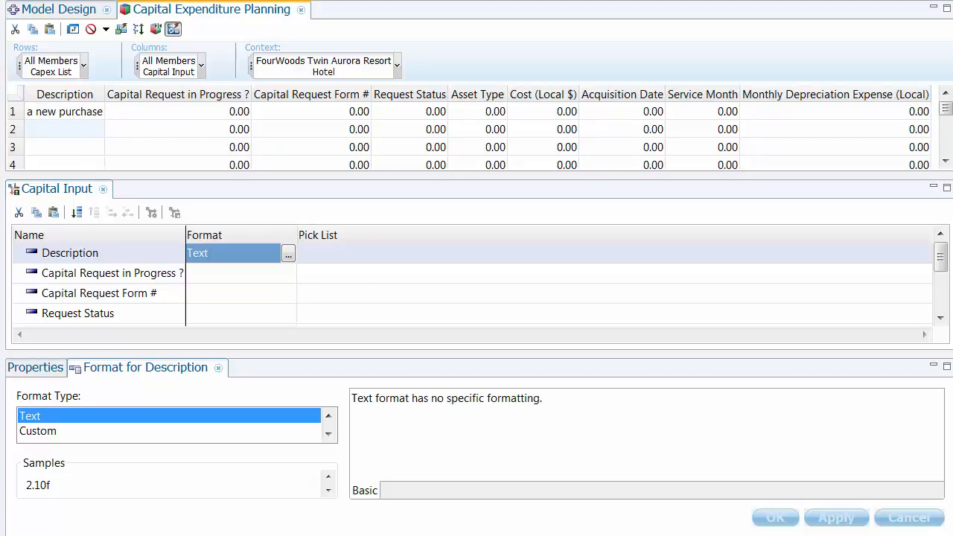
- Set the format of the Capital Request in Progress ? member to Text and apply it
{"action": "left_click", "coordinate": [152, 115]}
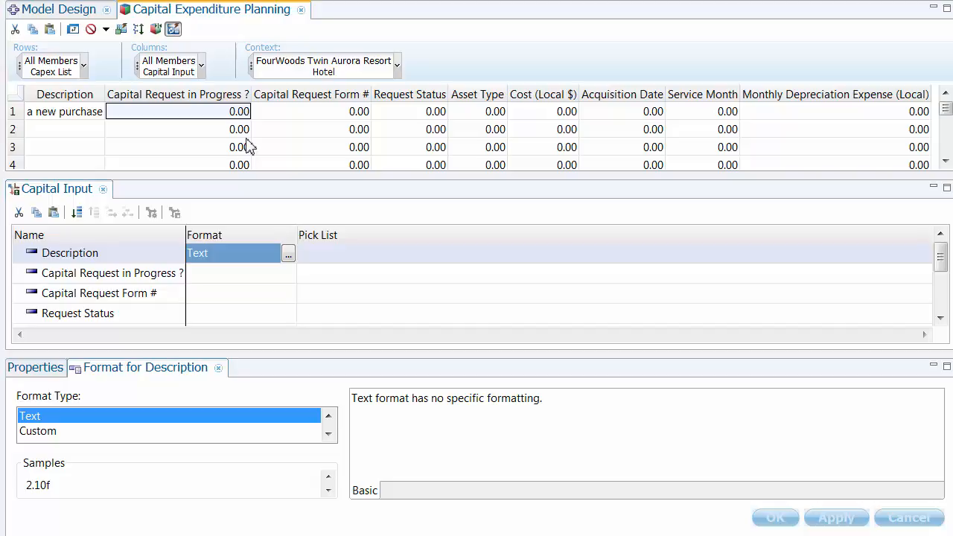
{"action": "left_click", "coordinate": [241, 274]}
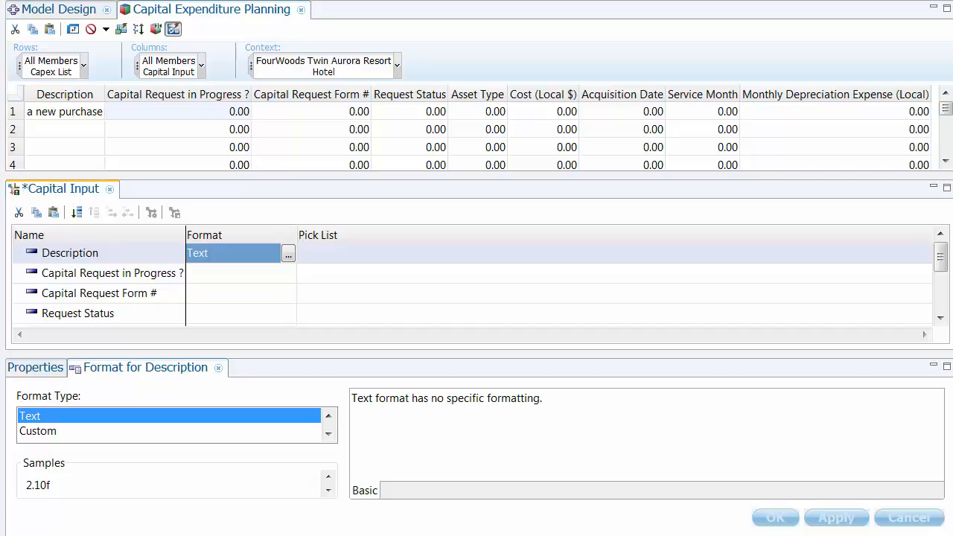
{"action": "left_click", "coordinate": [277, 279]}
{"action": "left_click", "coordinate": [287, 275]}
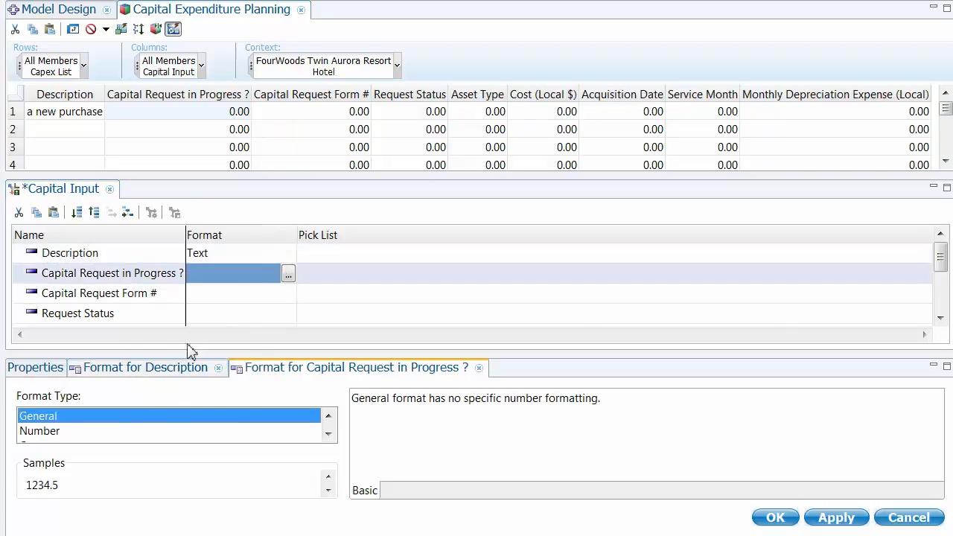
{"action": "left_click", "coordinate": [328, 434]}
{"action": "left_click", "coordinate": [329, 435]}
{"action": "left_click", "coordinate": [329, 434]}
{"action": "left_click", "coordinate": [328, 434]}
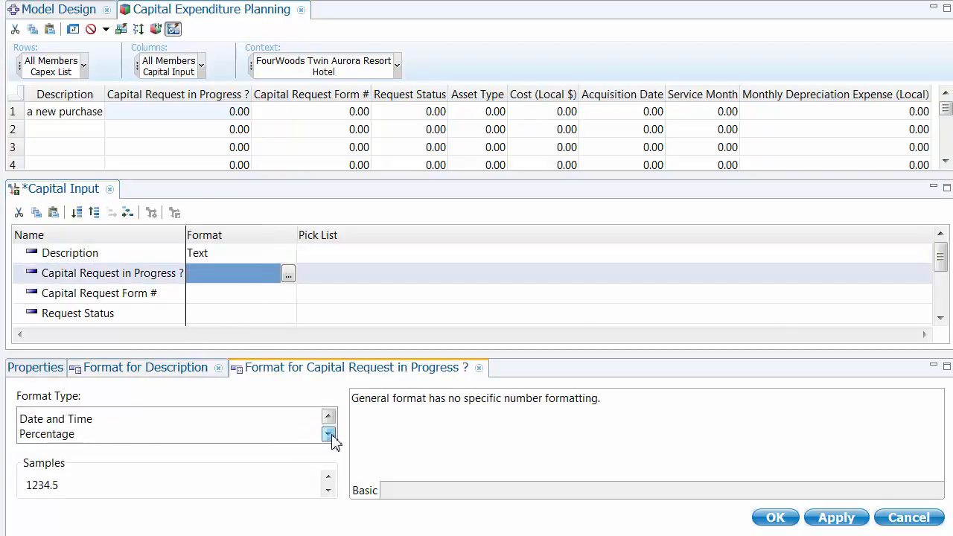
{"action": "left_click", "coordinate": [329, 434]}
{"action": "left_click", "coordinate": [29, 432]}
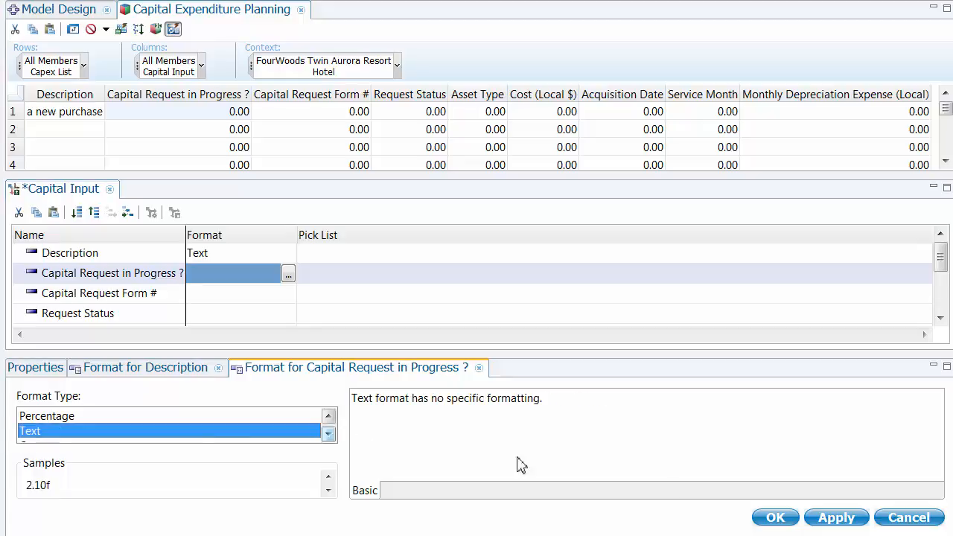
{"action": "left_click", "coordinate": [826, 519]}
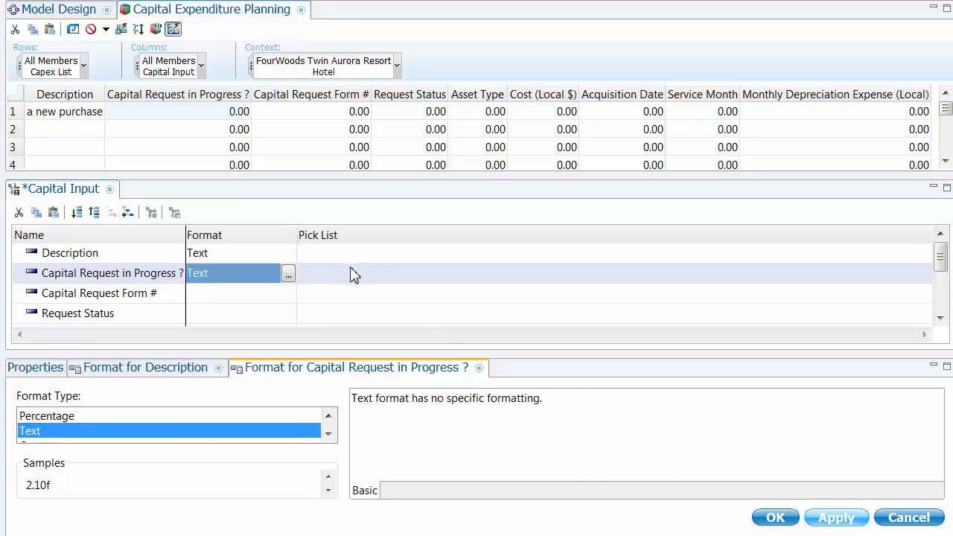
- Give the Capital Request in Progress ? member a static picklist with the entries Yes and No, using the Text element type
{"action": "left_click", "coordinate": [365, 281]}
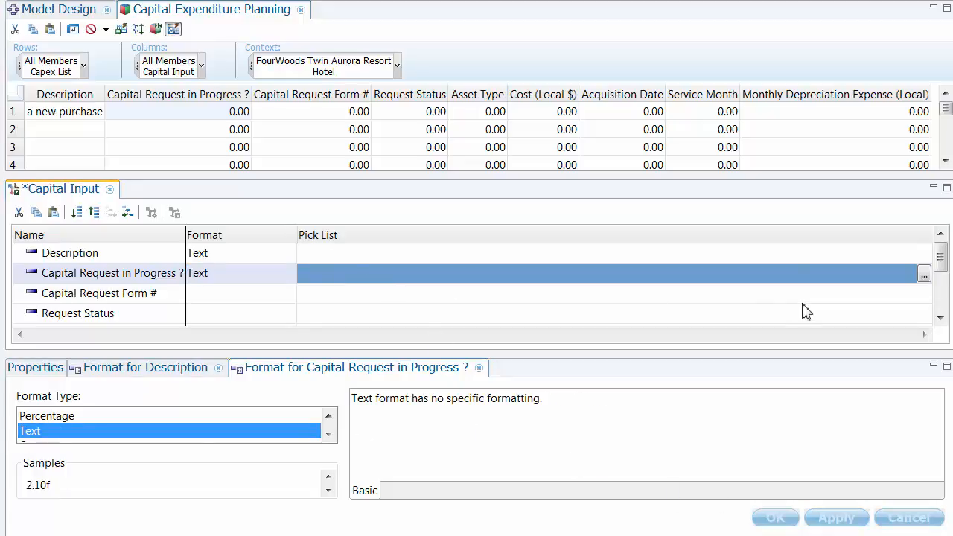
{"action": "left_click", "coordinate": [923, 279]}
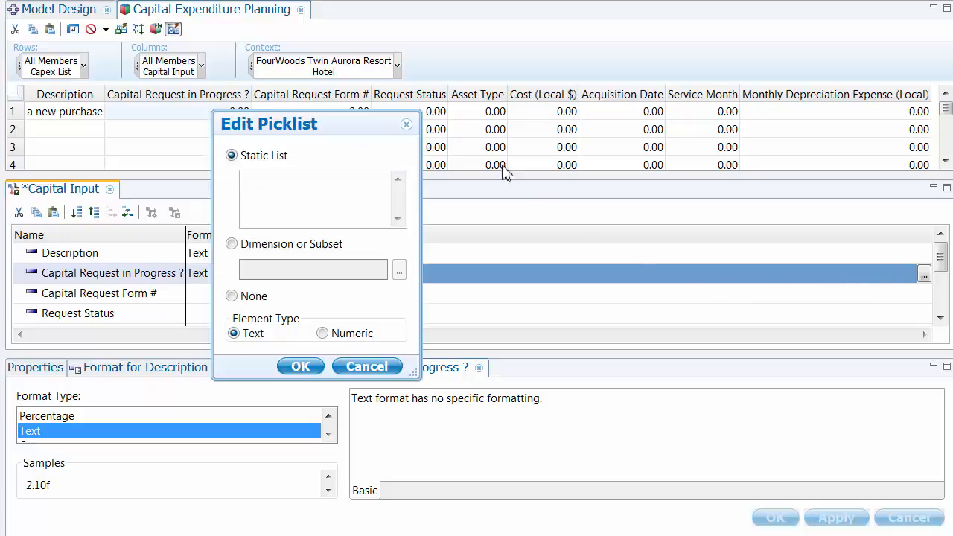
{"action": "left_click_drag", "start_coordinate": [339, 122], "coordinate": [415, 170]}
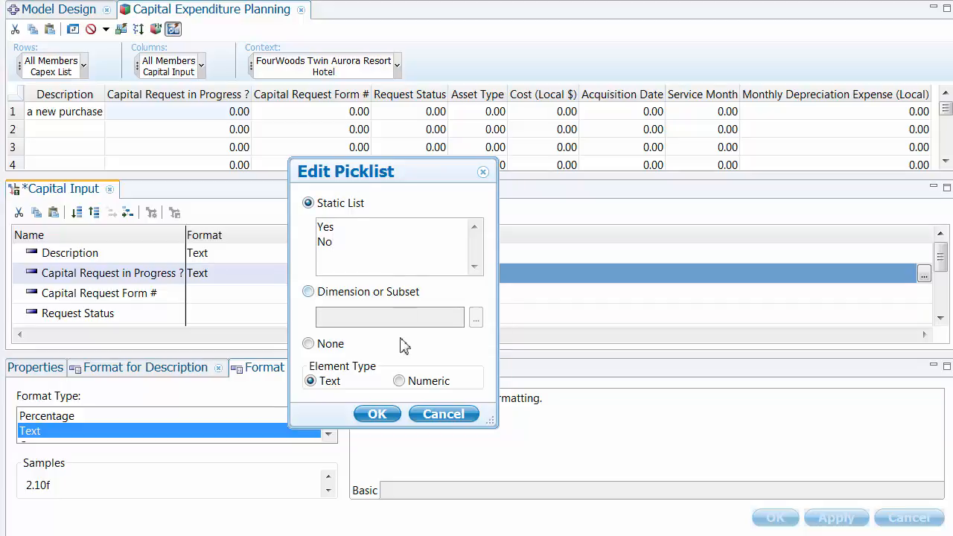
{"action": "left_click", "coordinate": [378, 419]}
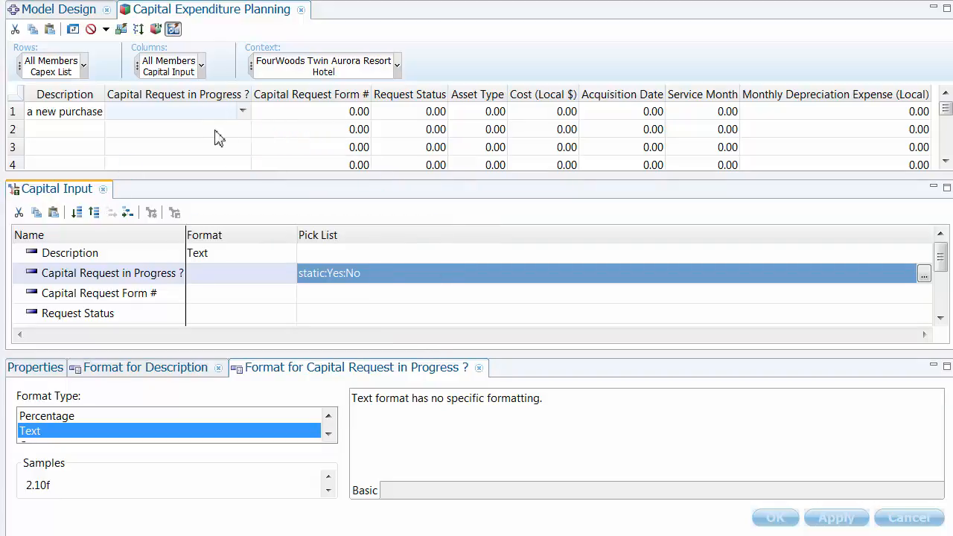
- Choose No for Capital Request in Progress ? in row 1 of the cube
{"action": "left_click", "coordinate": [242, 111]}
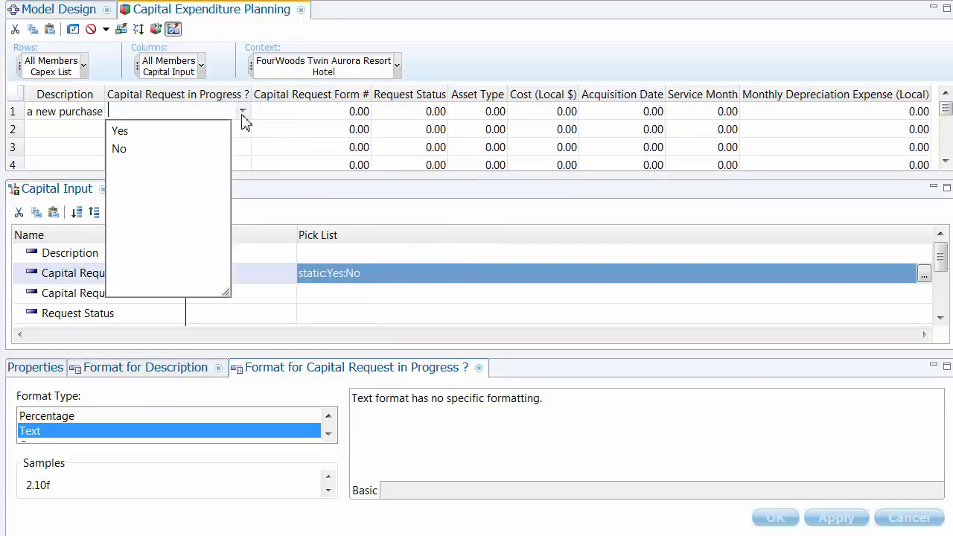
{"action": "left_click", "coordinate": [122, 149]}
{"action": "left_click", "coordinate": [289, 113]}
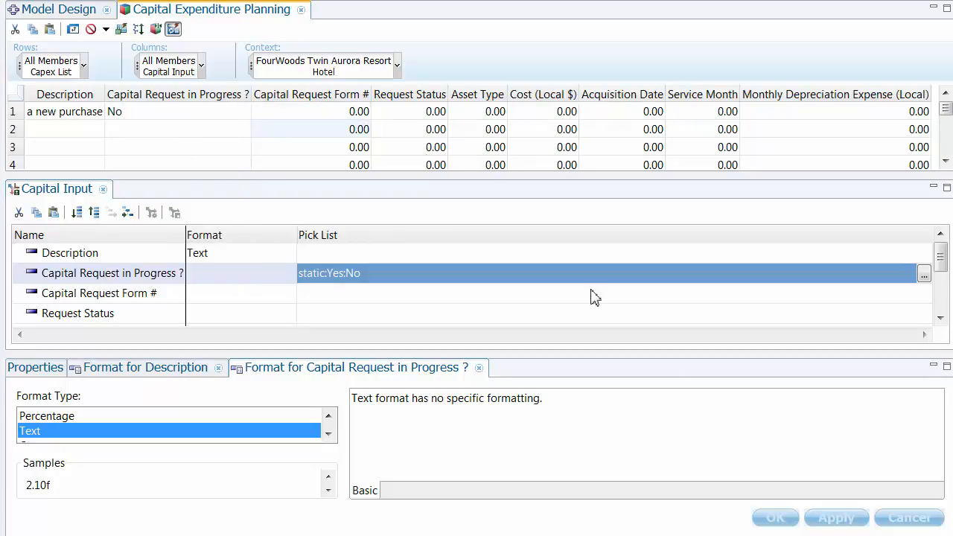
- Set the format of the Capital Request Form # member to Text and apply it
{"action": "left_click", "coordinate": [319, 117]}
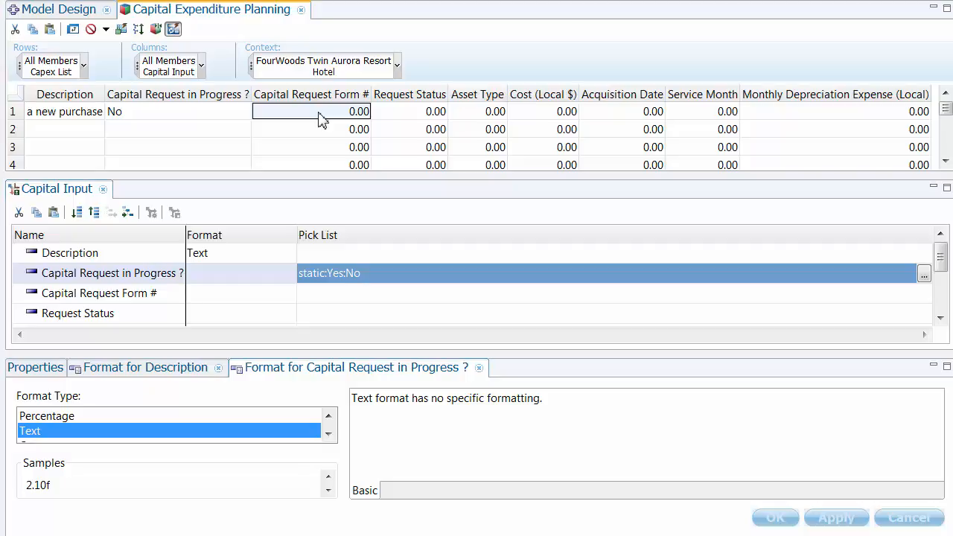
{"action": "left_click", "coordinate": [260, 294]}
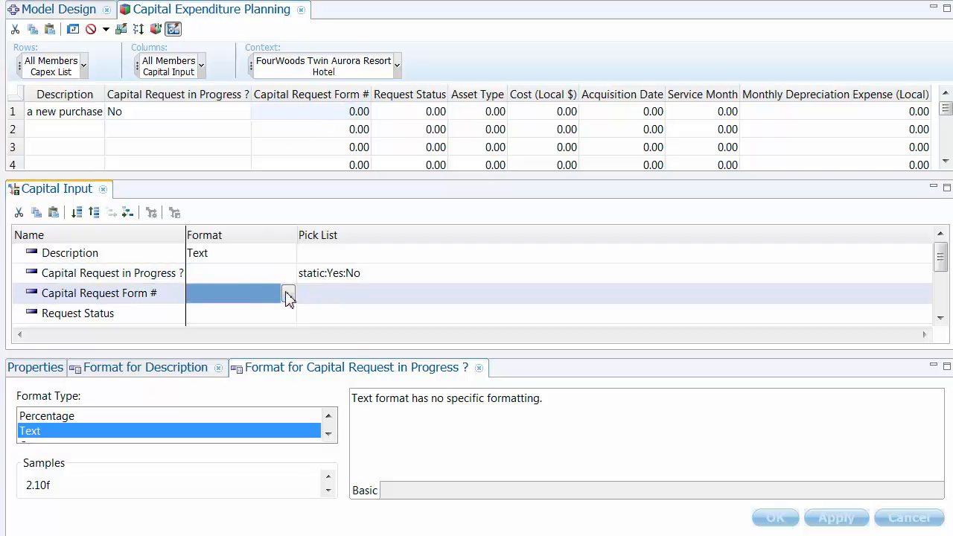
{"action": "left_click", "coordinate": [288, 295]}
{"action": "left_click", "coordinate": [328, 434]}
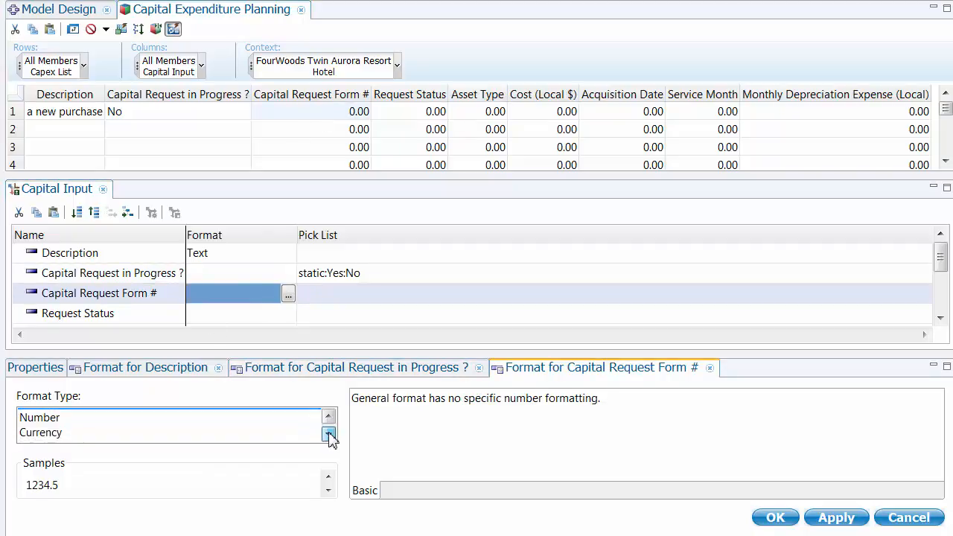
{"action": "left_click", "coordinate": [328, 434]}
{"action": "left_click", "coordinate": [328, 434]}
{"action": "left_click", "coordinate": [329, 434]}
{"action": "left_click", "coordinate": [328, 434]}
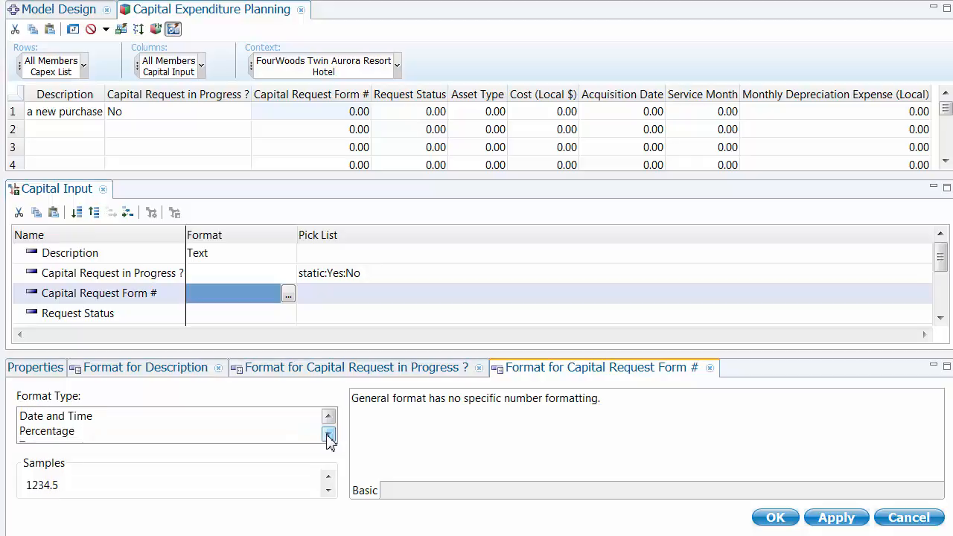
{"action": "left_click", "coordinate": [328, 434]}
{"action": "left_click", "coordinate": [49, 415]}
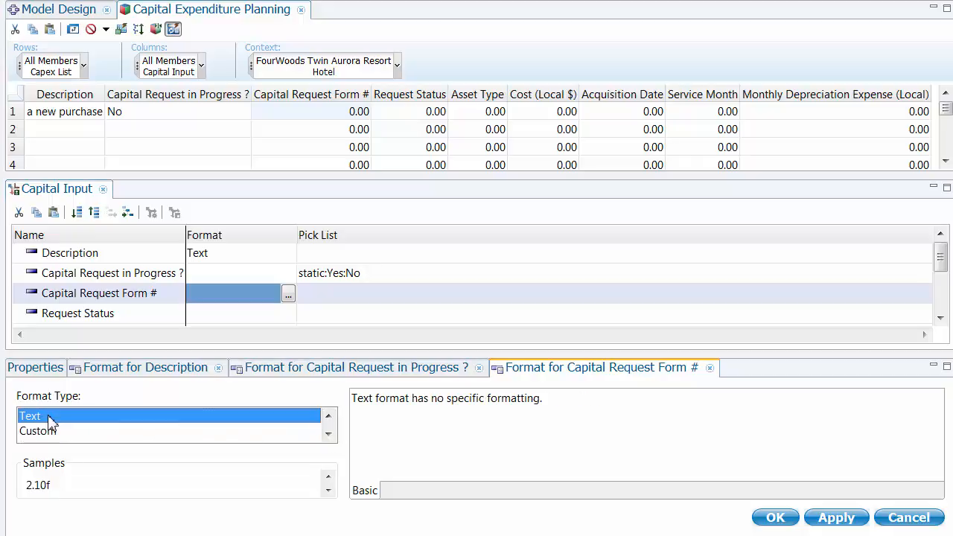
{"action": "left_click", "coordinate": [855, 519]}
{"action": "left_click", "coordinate": [838, 519]}
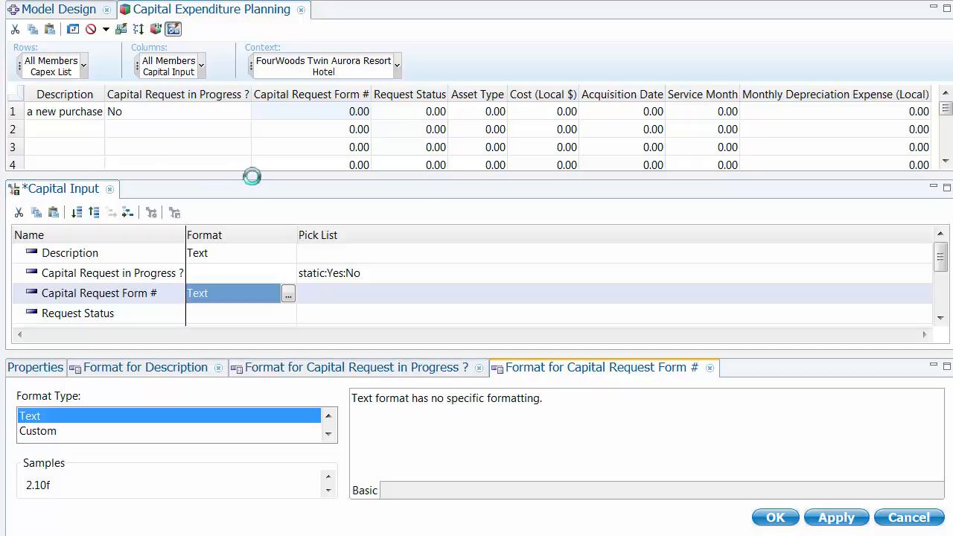
- Create a cube calculation for the Capital Request Form # column and name it "Edit Request Form#"
{"action": "left_click", "coordinate": [302, 95]}
{"action": "right_click", "coordinate": [304, 95]}
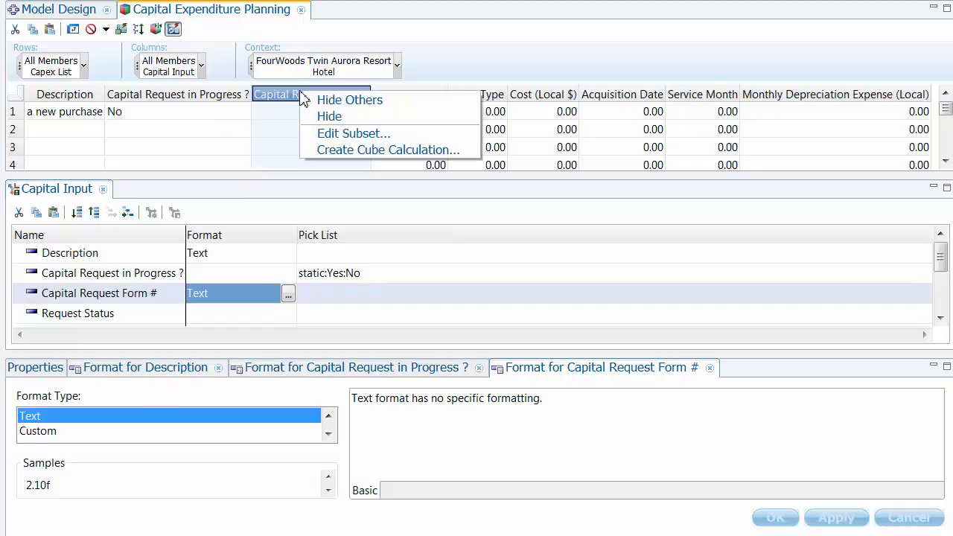
{"action": "left_click", "coordinate": [346, 153]}
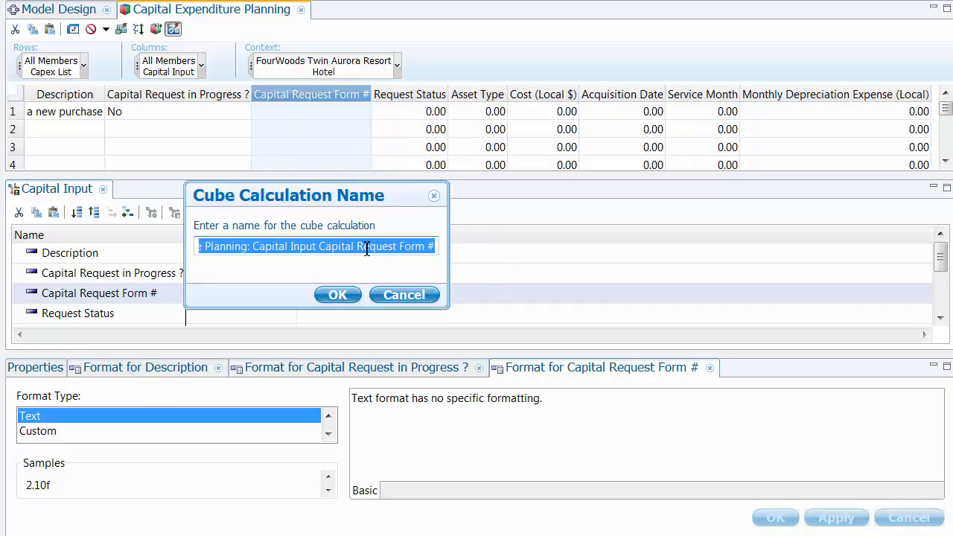
{"action": "type", "text": "Edit Reg"}
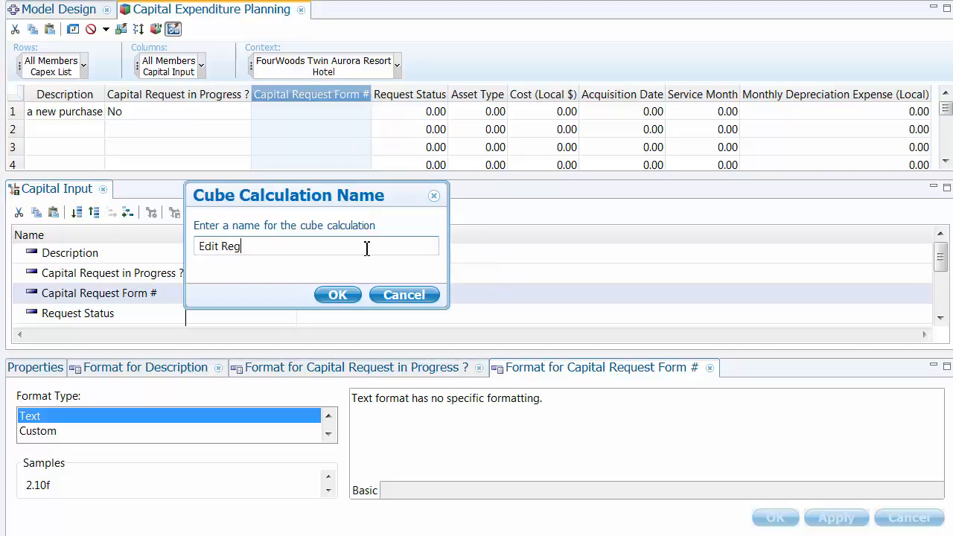
{"action": "type", "text": "uest Form#"}
{"action": "key", "text": "Return"}
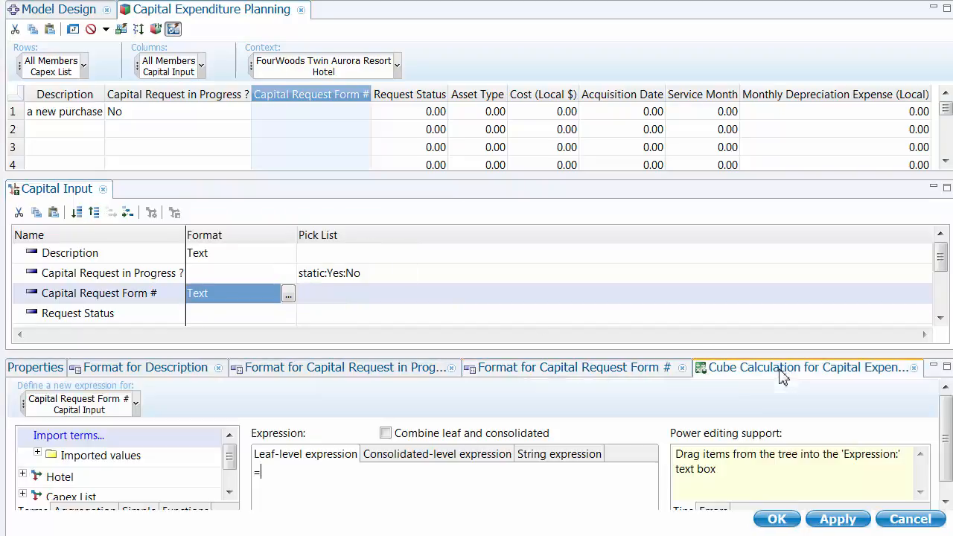
- Start the string expression for Capital Request Form # with the condition IF [Capital Input]:[Capital Request in Progress ?] = "No"
{"action": "left_click", "coordinate": [791, 373]}
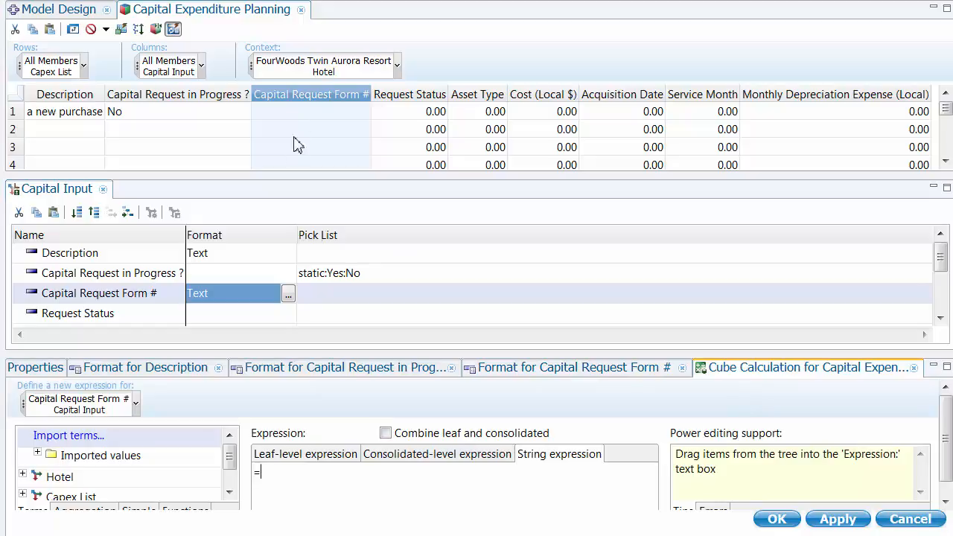
{"action": "left_click_drag", "start_coordinate": [231, 458], "coordinate": [232, 477]}
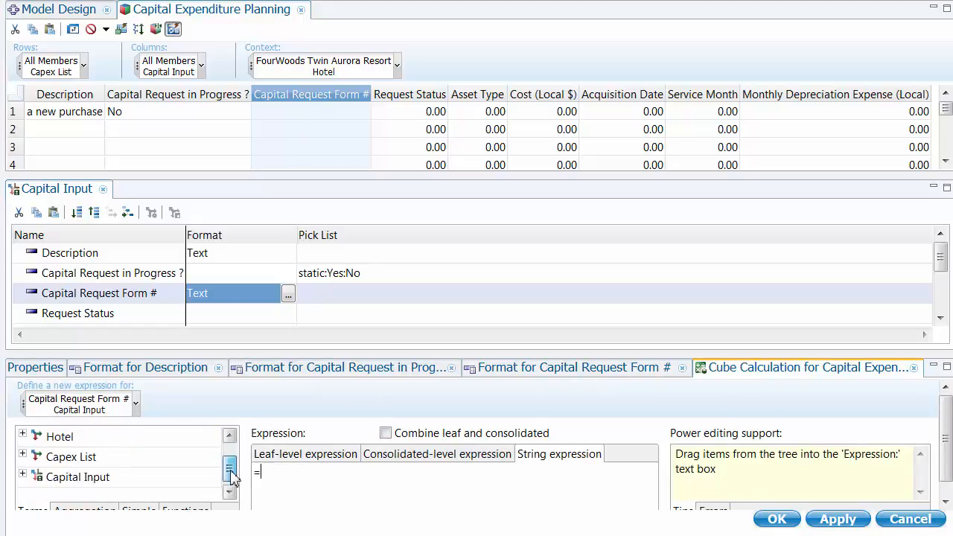
{"action": "type", "text": "IF"}
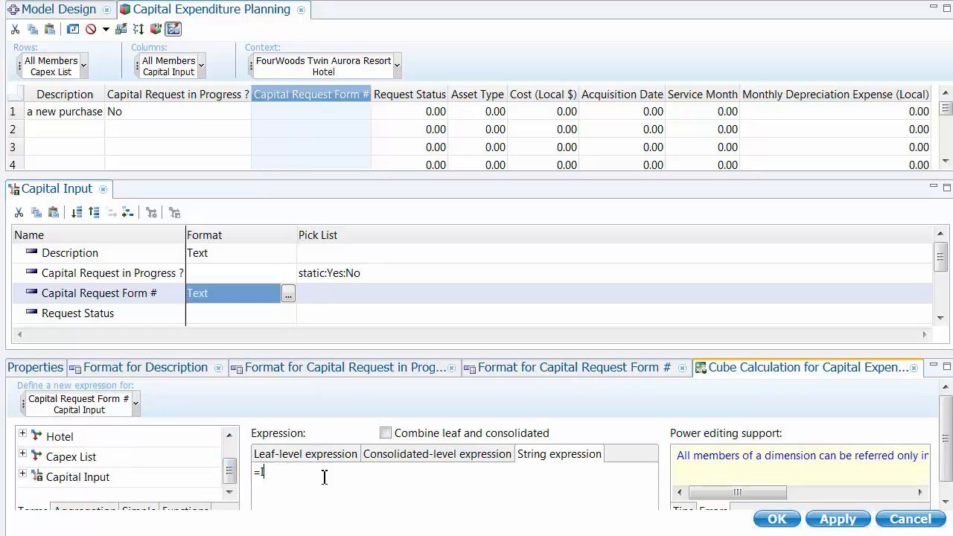
{"action": "left_click", "coordinate": [22, 475]}
{"action": "left_click_drag", "start_coordinate": [230, 457], "coordinate": [232, 467]}
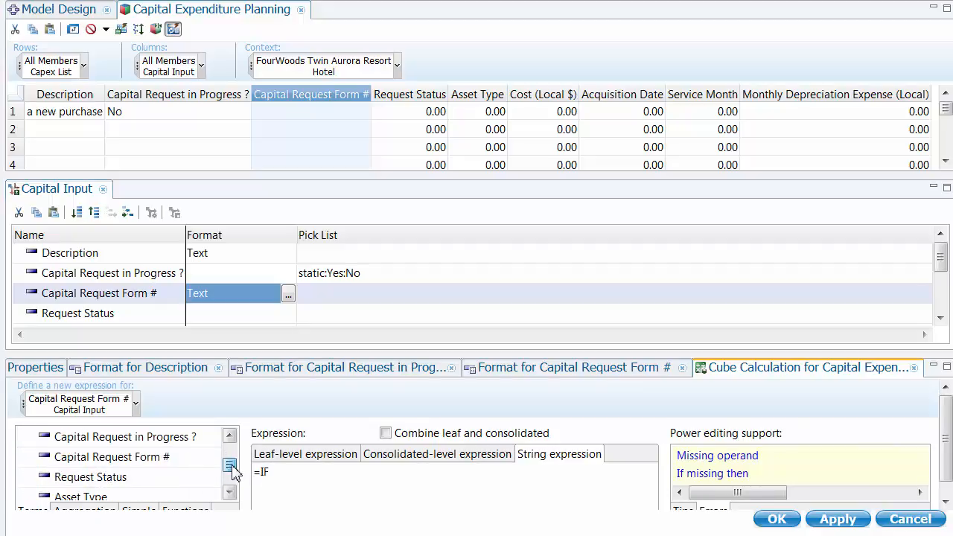
{"action": "left_click_drag", "start_coordinate": [105, 439], "coordinate": [291, 485]}
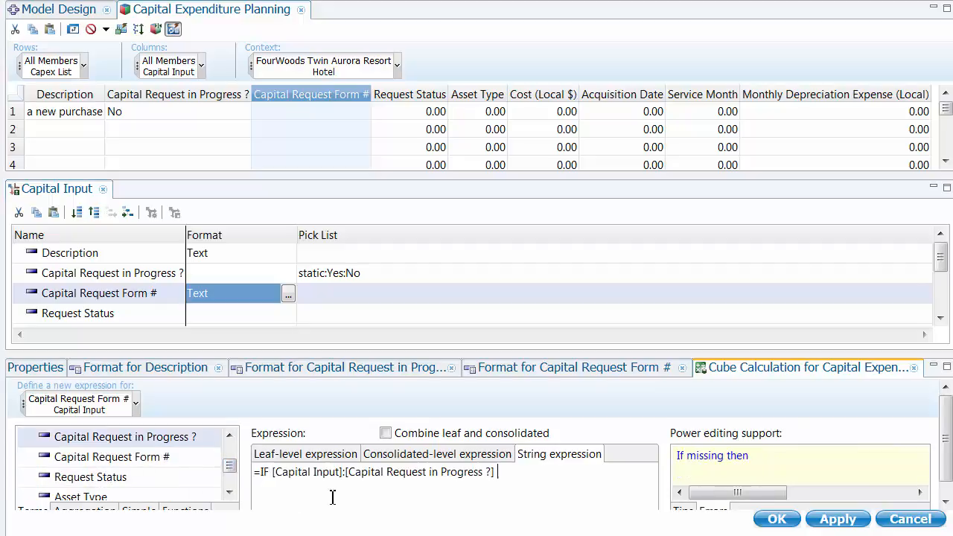
{"action": "type", "text": "= \""}
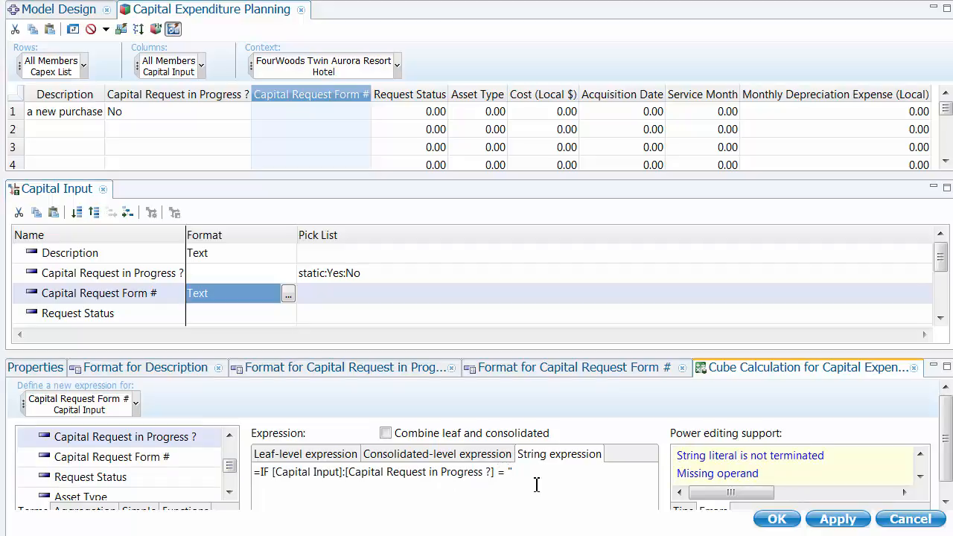
{"action": "type", "text": "No\" T"}
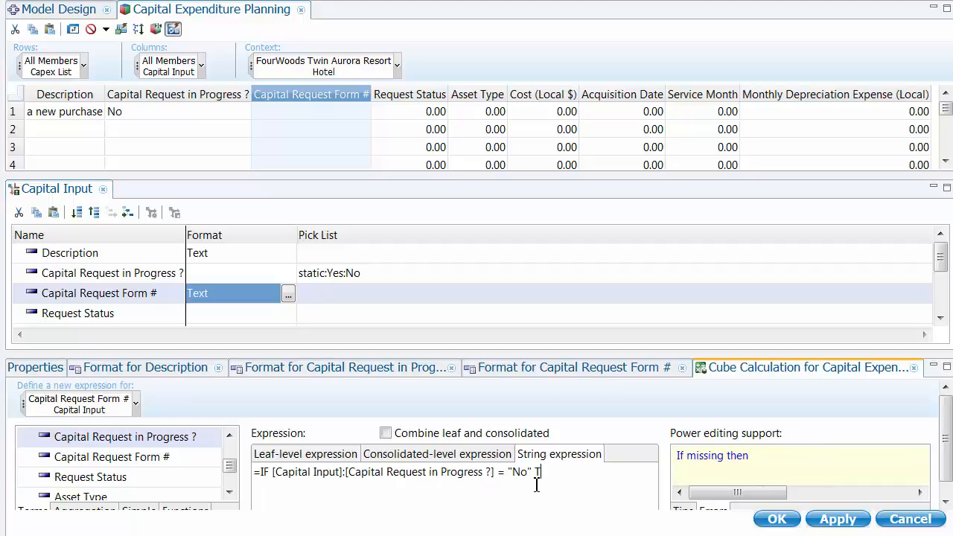
- Complete the string expression with THEN "NA" Else Stet() and apply the cube calculation
{"action": "type", "text": "HEN \""}
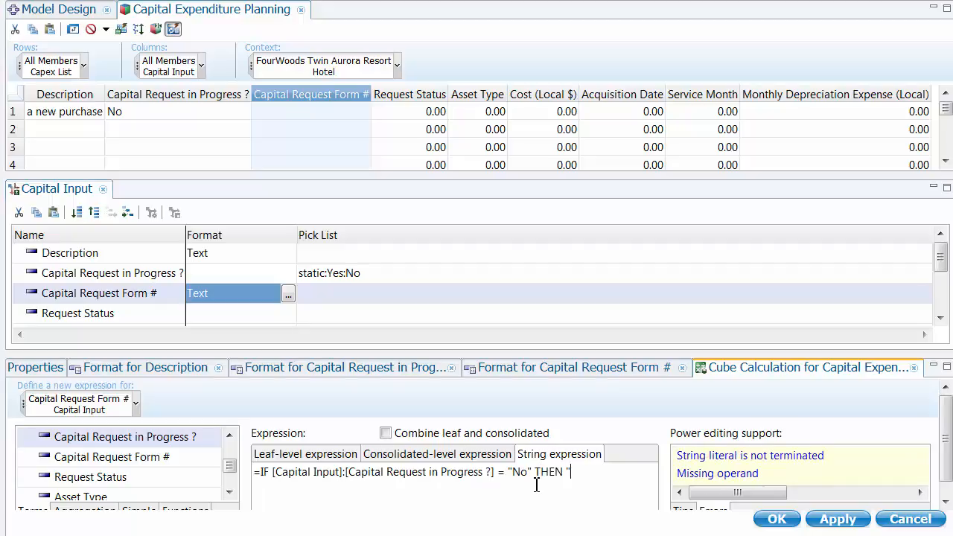
{"action": "type", "text": "NA\""}
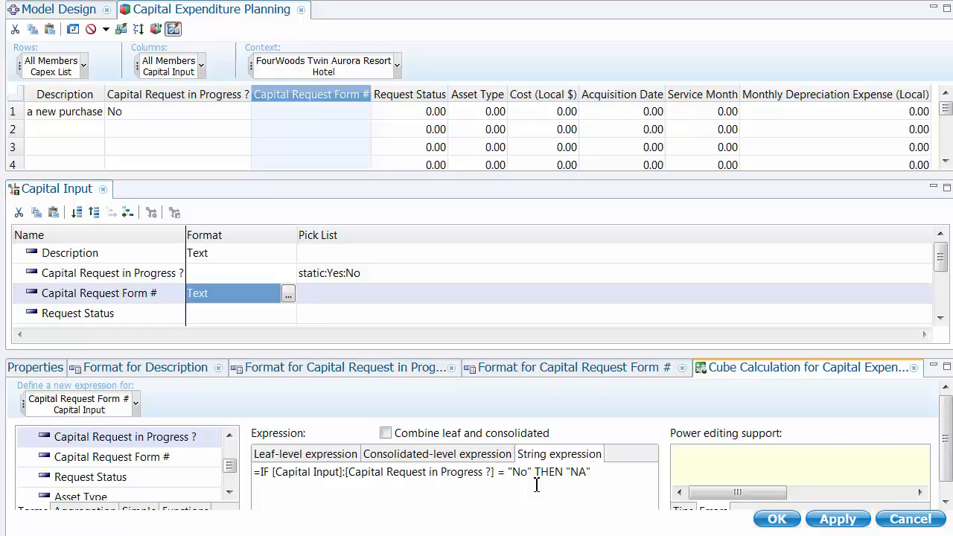
{"action": "type", "text": " Else "}
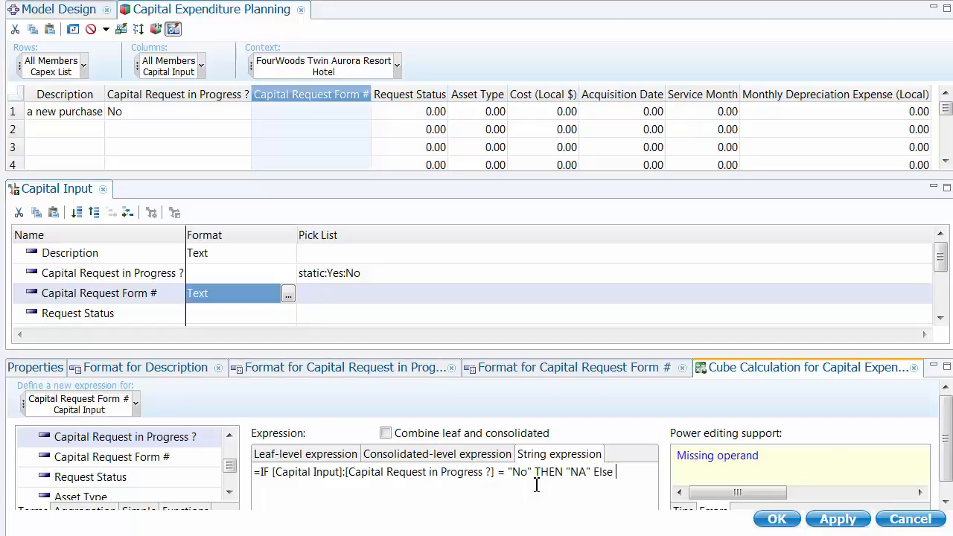
{"action": "type", "text": "Stet()"}
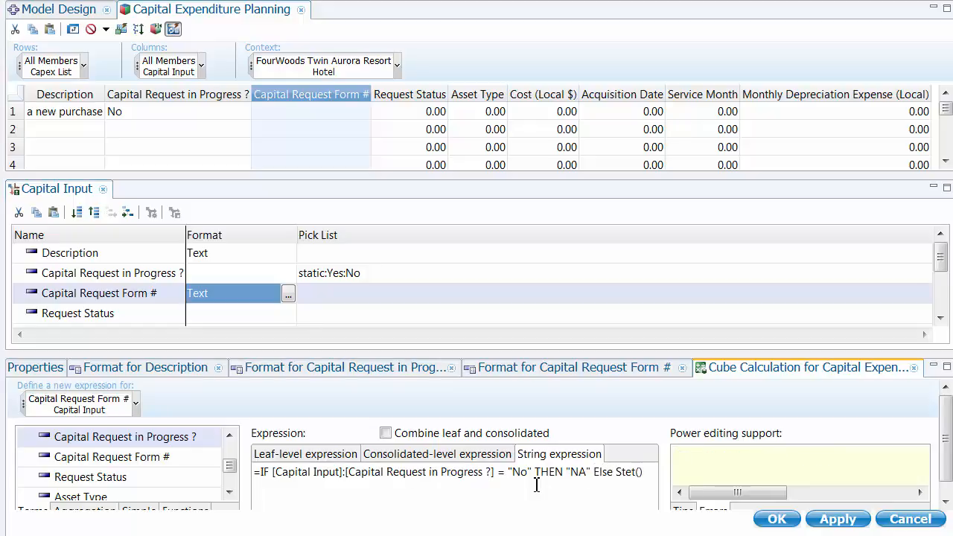
{"action": "left_click", "coordinate": [842, 521]}
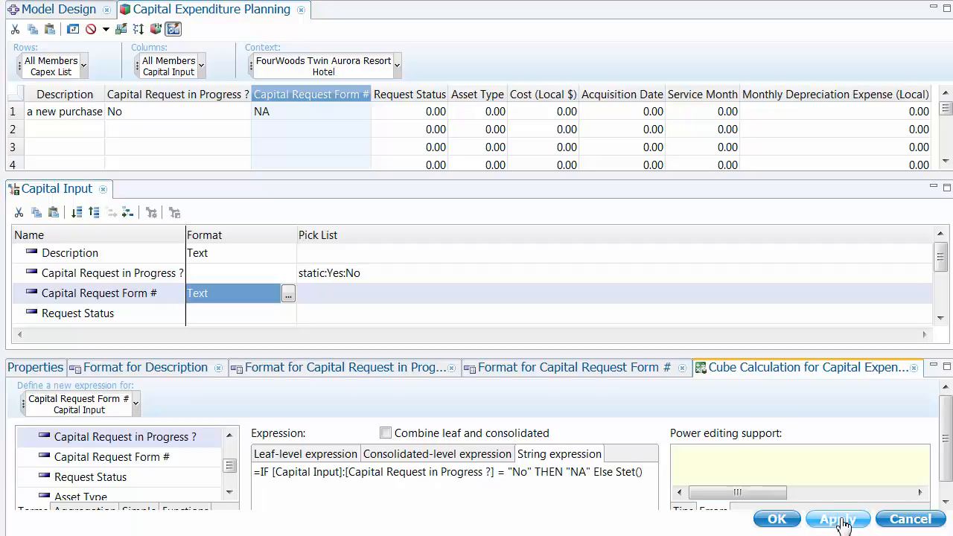
- Change Capital Request in Progress ? to Yes in row 1 of the cube
{"action": "left_click", "coordinate": [231, 115]}
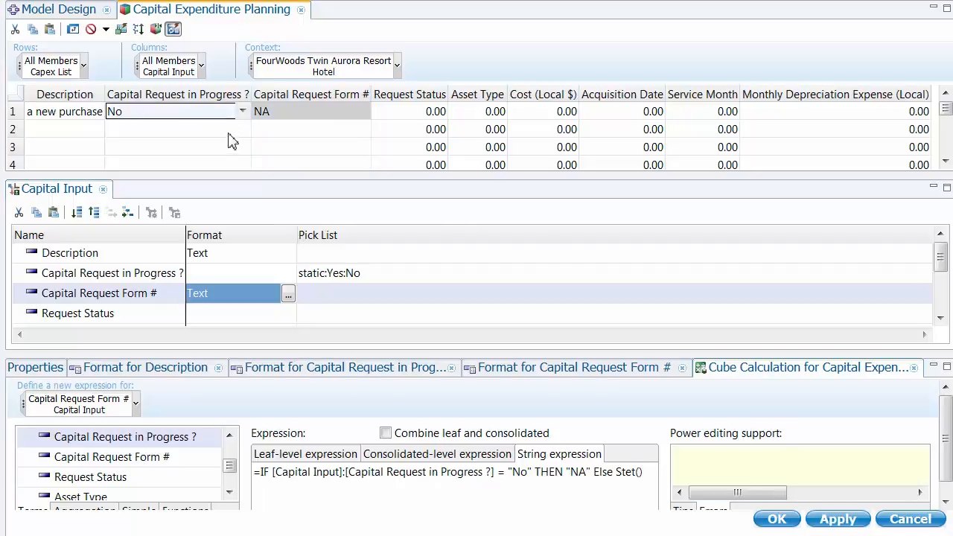
{"action": "left_click", "coordinate": [228, 127]}
{"action": "left_click", "coordinate": [246, 118]}
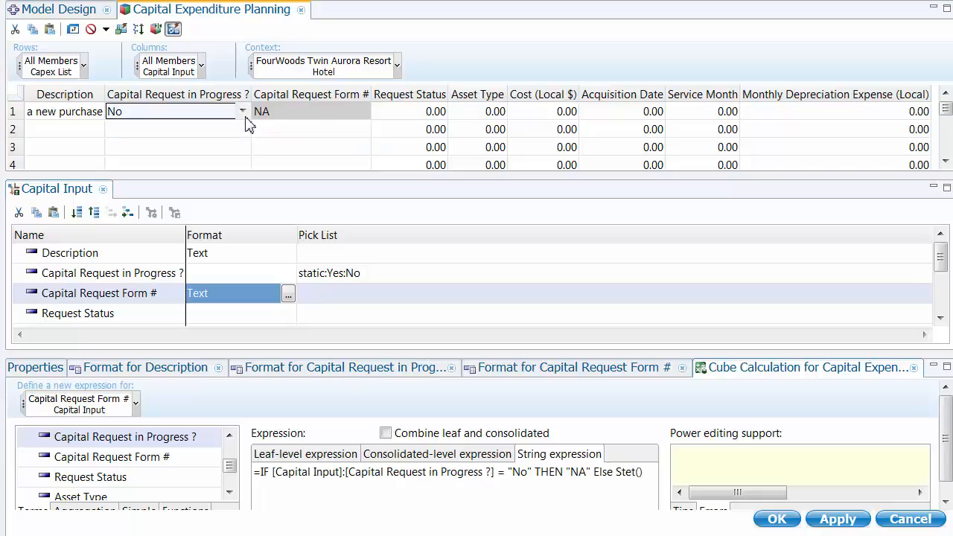
{"action": "left_click", "coordinate": [242, 112]}
{"action": "left_click", "coordinate": [123, 134]}
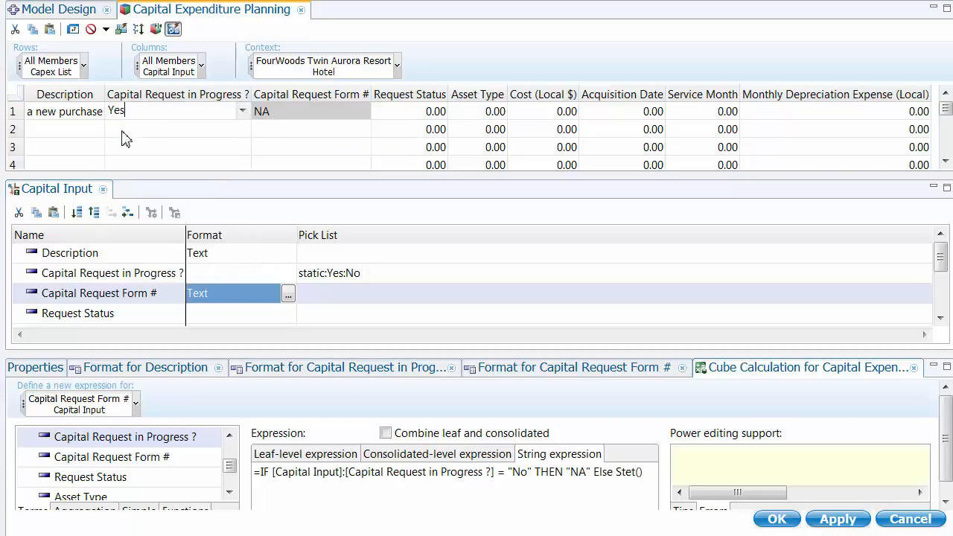
{"action": "left_click", "coordinate": [182, 137]}
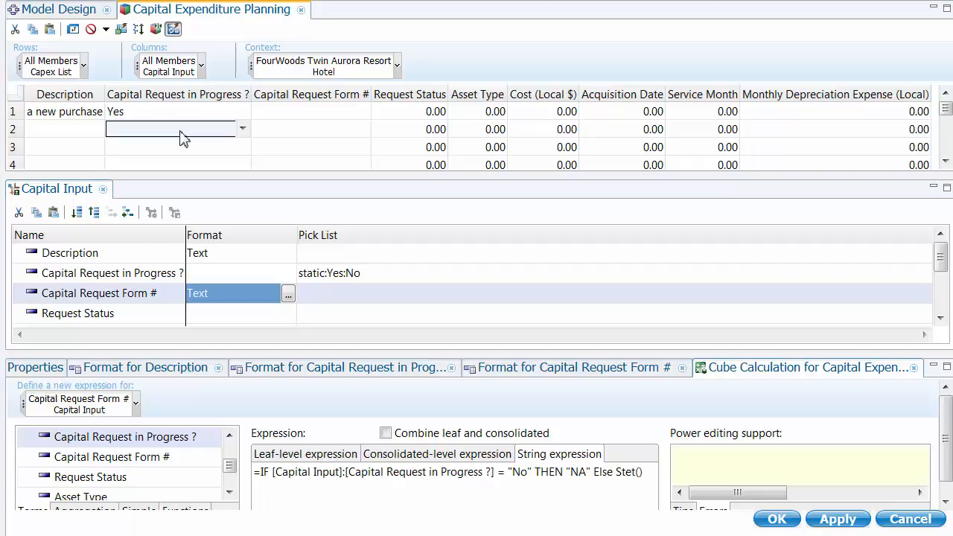
- Set Capital Request in Progress ? in row 1 back to No and commit the entry
{"action": "key", "text": "Up"}
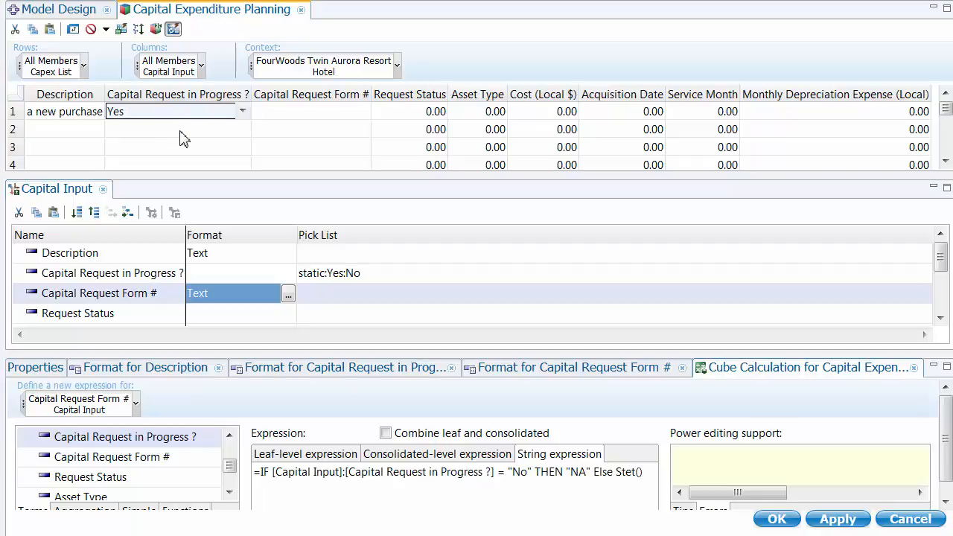
{"action": "left_click", "coordinate": [246, 111]}
{"action": "left_click", "coordinate": [124, 150]}
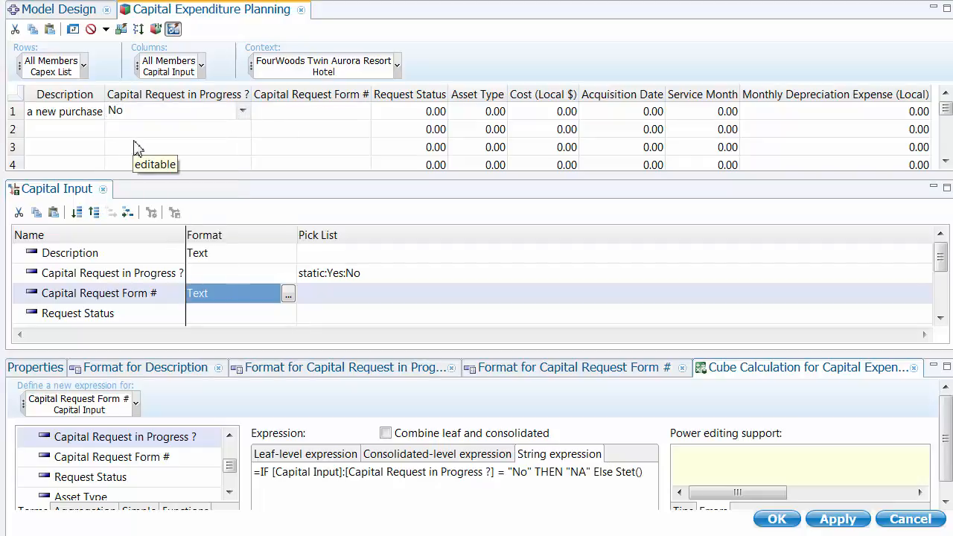
{"action": "key", "text": "Return"}
{"action": "key", "text": "Right"}
{"action": "key", "text": "Right"}
{"action": "key", "text": "Up"}
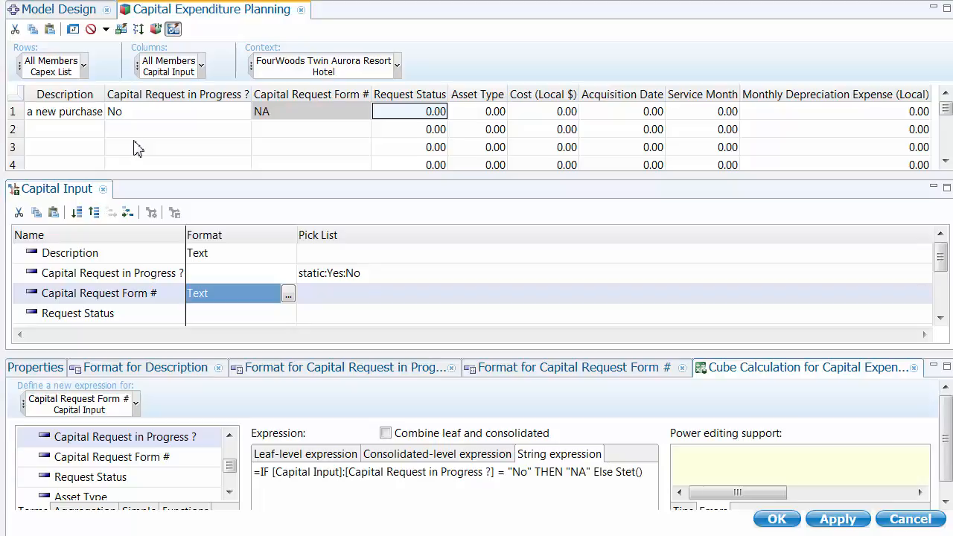
- Close the cube calculation editor and the format editors for Capital Request Form # and Capital Request in Progress ?
{"action": "left_click", "coordinate": [915, 368]}
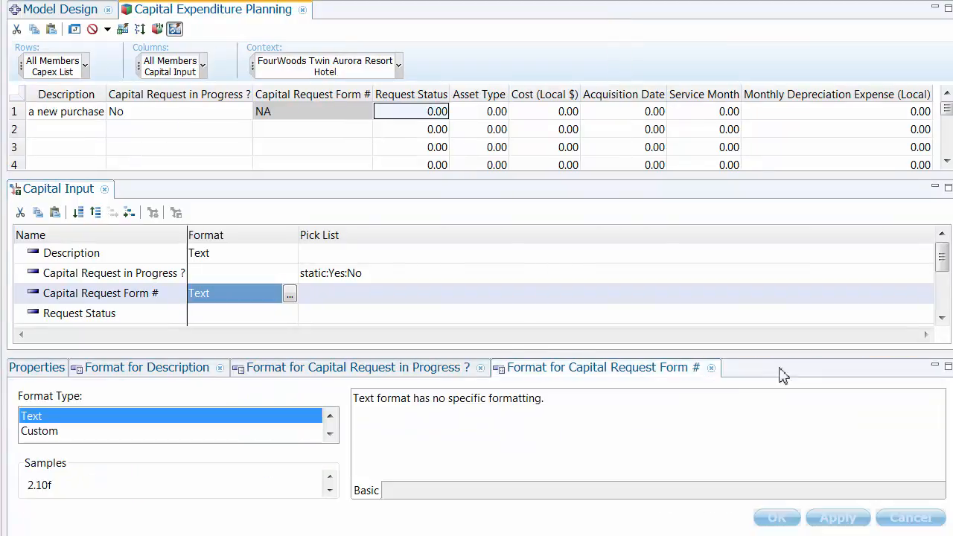
{"action": "left_click", "coordinate": [711, 368]}
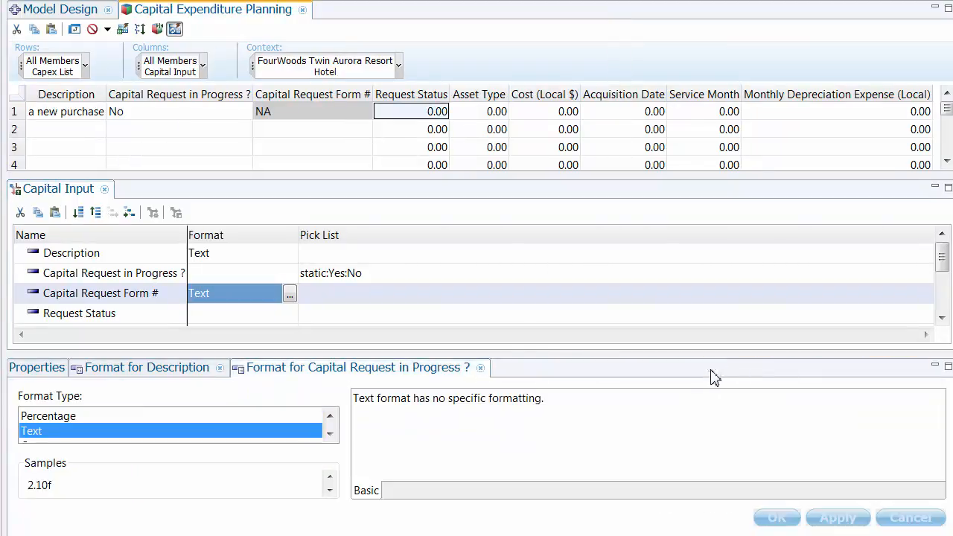
{"action": "left_click", "coordinate": [481, 369]}
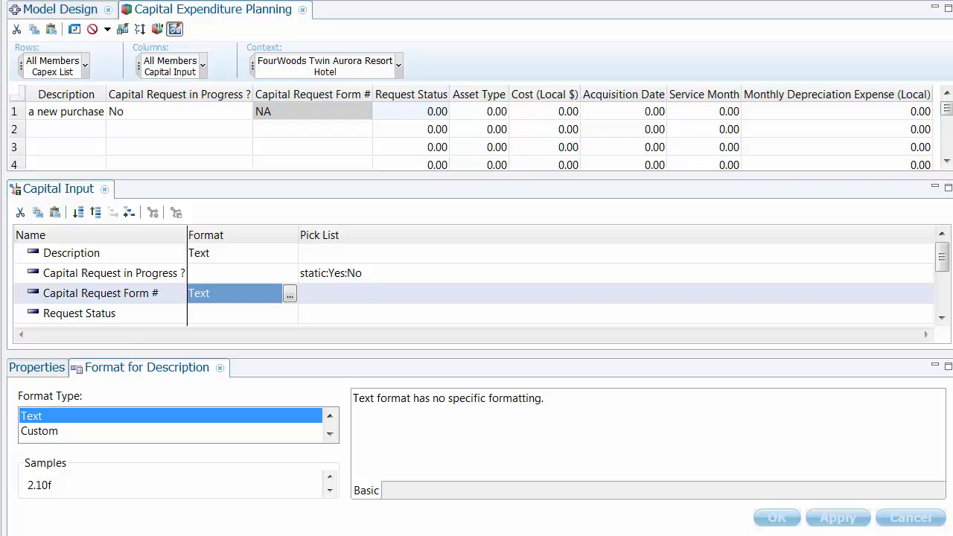
- Set the format of the Request Status member to Text and apply it
{"action": "left_click", "coordinate": [292, 316]}
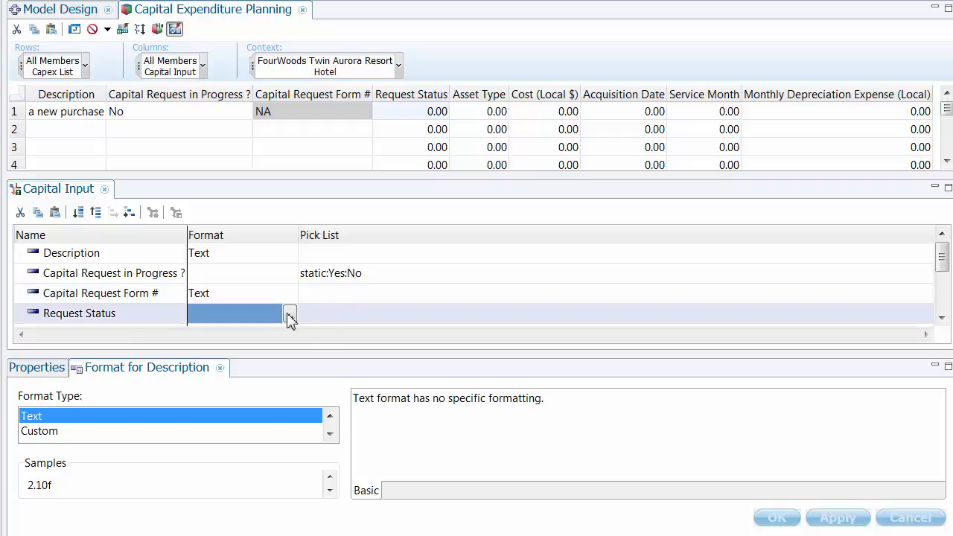
{"action": "left_click", "coordinate": [290, 314]}
{"action": "left_click", "coordinate": [330, 434]}
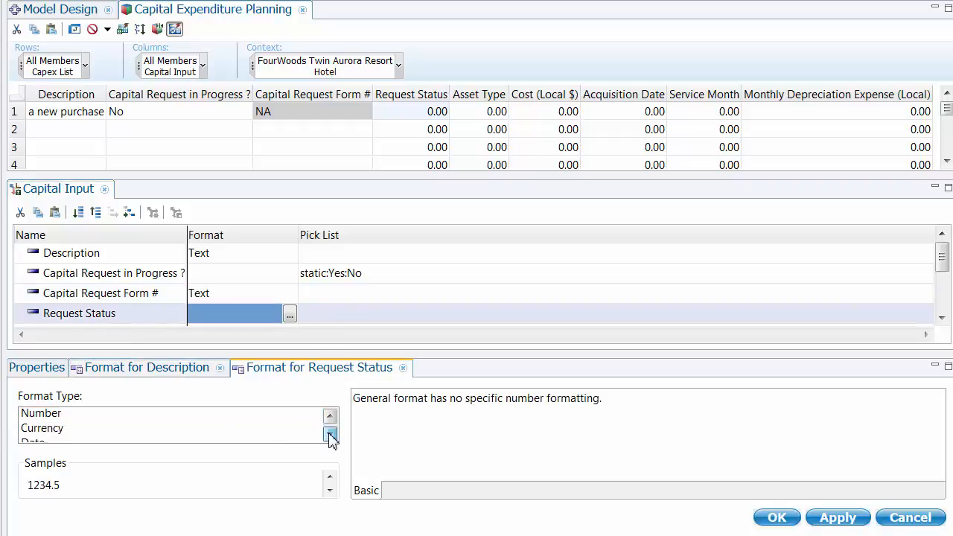
{"action": "left_click", "coordinate": [330, 434]}
{"action": "left_click", "coordinate": [330, 434]}
{"action": "left_click", "coordinate": [330, 434]}
{"action": "left_click", "coordinate": [330, 435]}
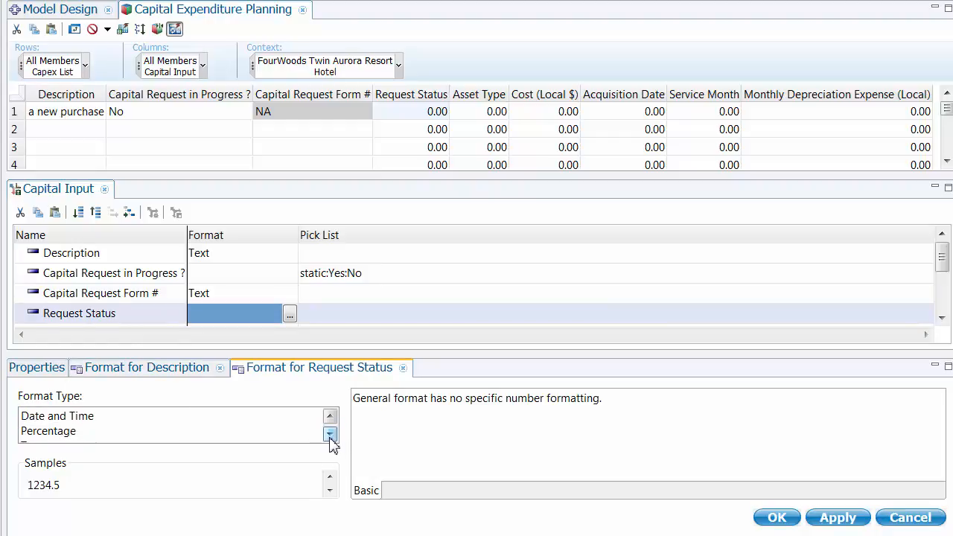
{"action": "left_click", "coordinate": [330, 434]}
{"action": "left_click", "coordinate": [330, 434]}
{"action": "left_click", "coordinate": [41, 417]}
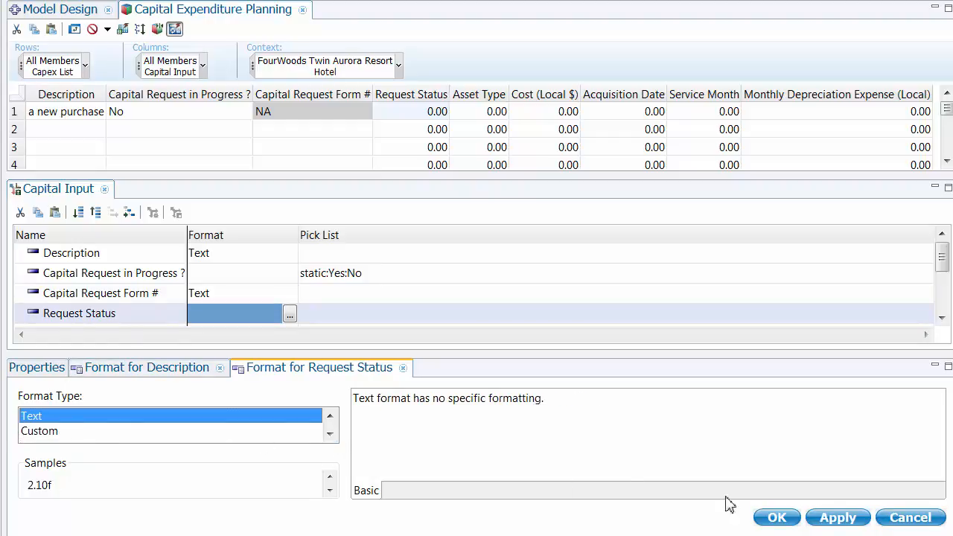
{"action": "left_click", "coordinate": [840, 518]}
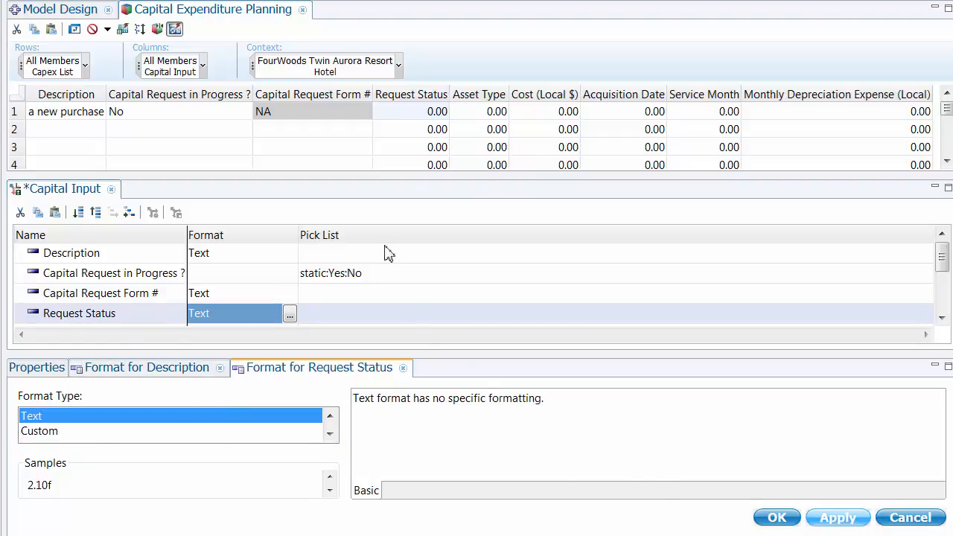
- Give the Request Status member a picklist based on the Request Status dimension, using the Text element type
{"action": "left_click", "coordinate": [345, 315]}
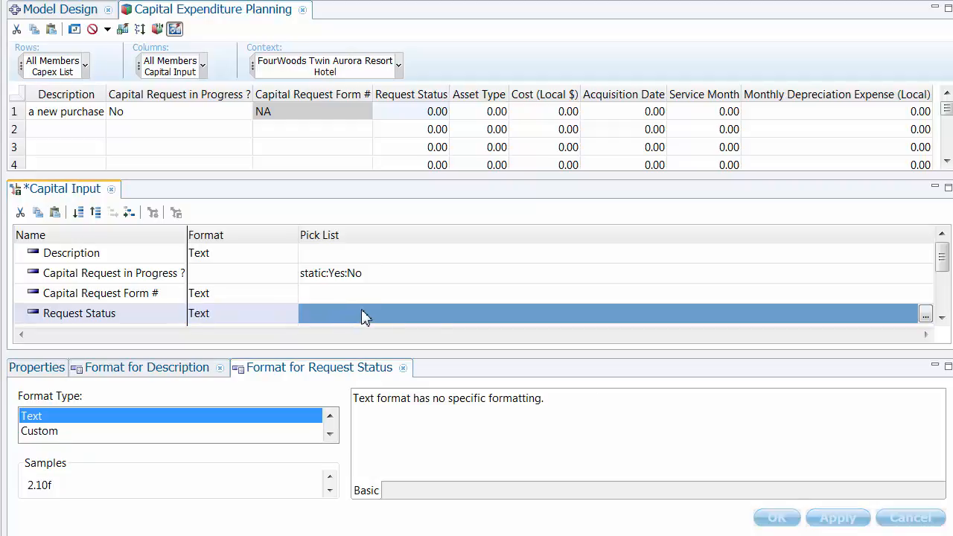
{"action": "left_click", "coordinate": [923, 316]}
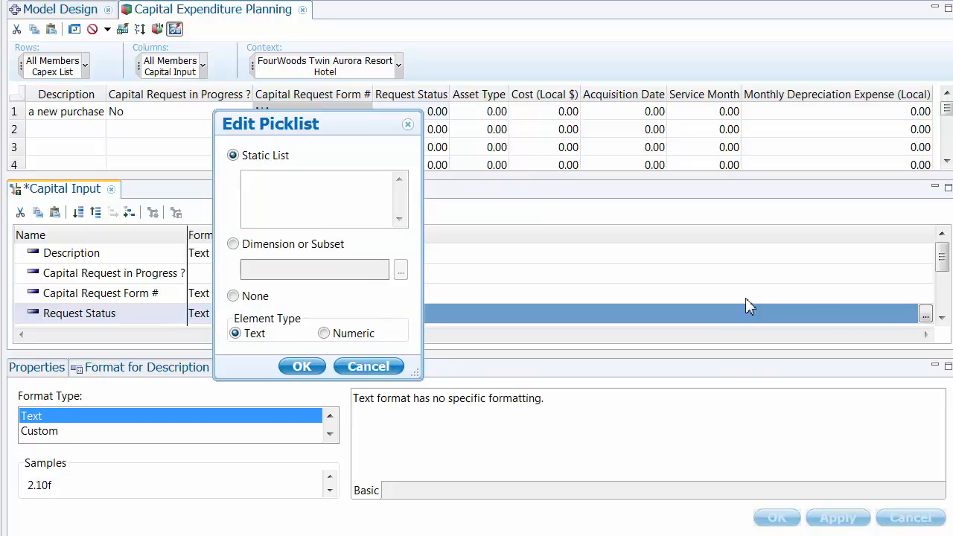
{"action": "left_click", "coordinate": [233, 243]}
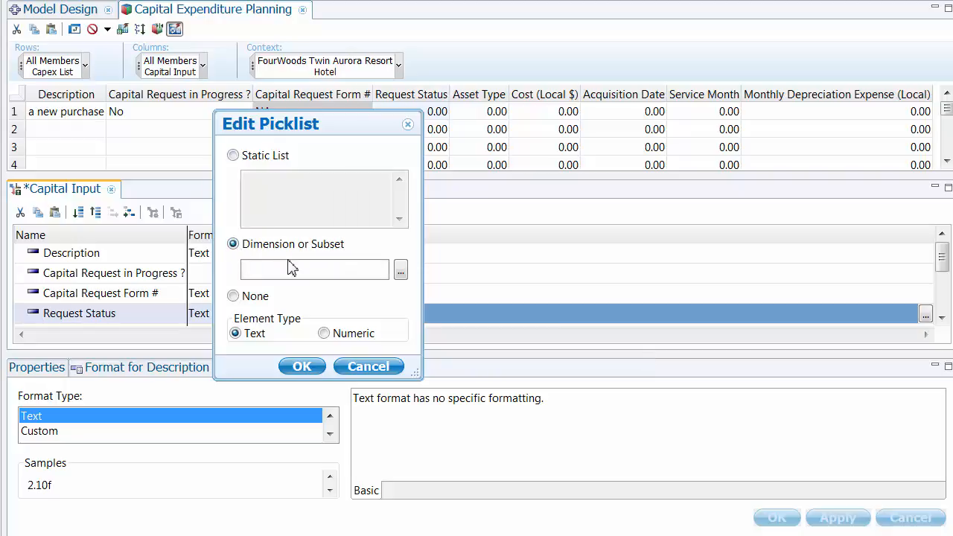
{"action": "left_click", "coordinate": [402, 271]}
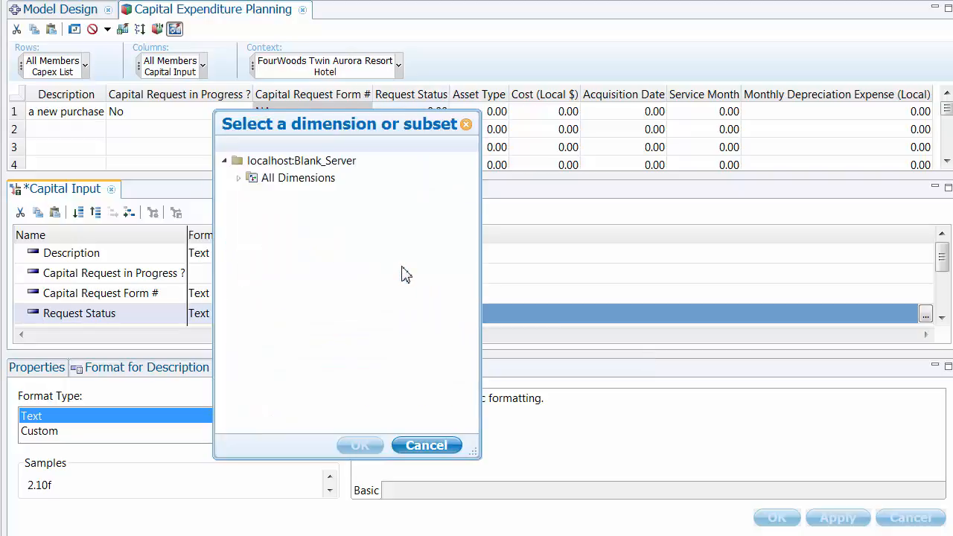
{"action": "left_click", "coordinate": [240, 178]}
{"action": "left_click", "coordinate": [274, 212]}
{"action": "key", "text": "r"}
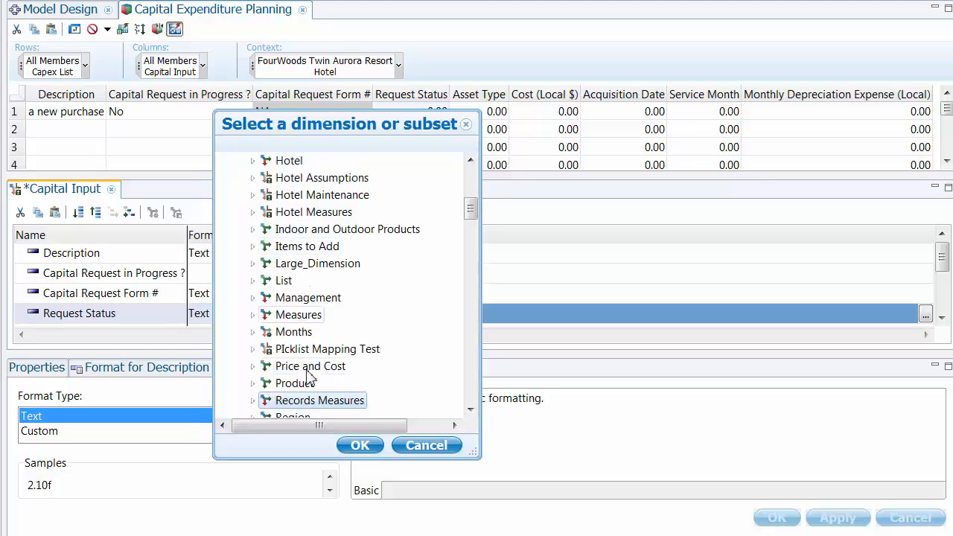
{"action": "scroll", "coordinate": [335, 395], "scroll_direction": "down", "scroll_amount": 3}
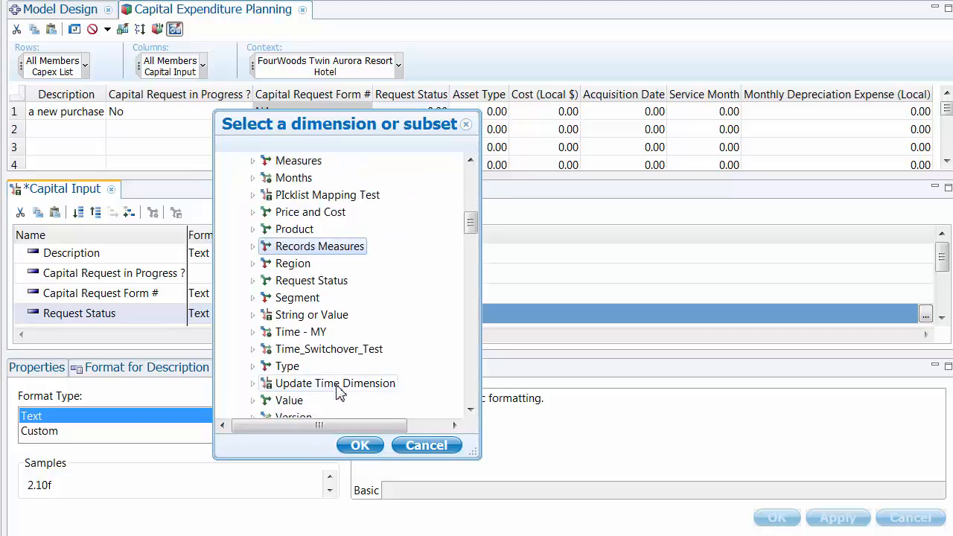
{"action": "left_click", "coordinate": [303, 284]}
{"action": "left_click", "coordinate": [361, 445]}
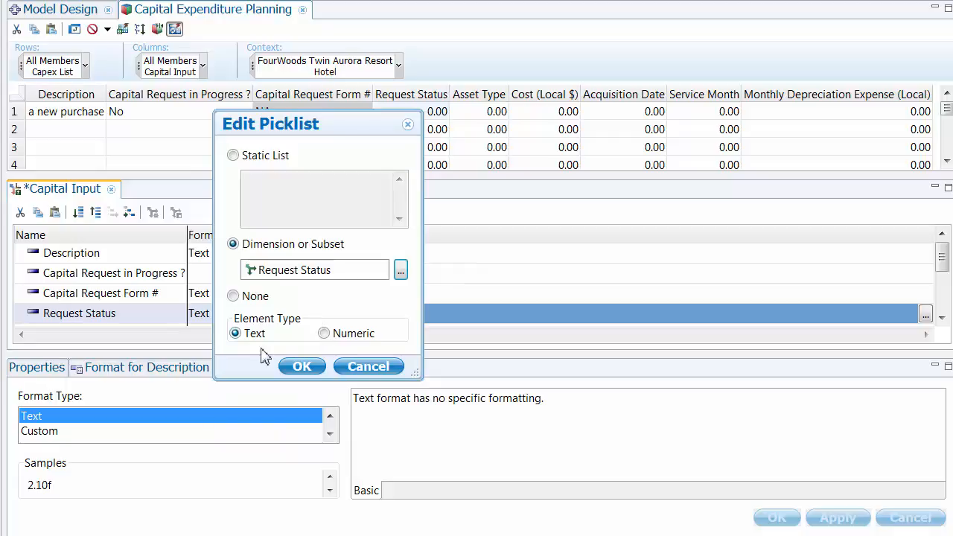
{"action": "left_click", "coordinate": [311, 370]}
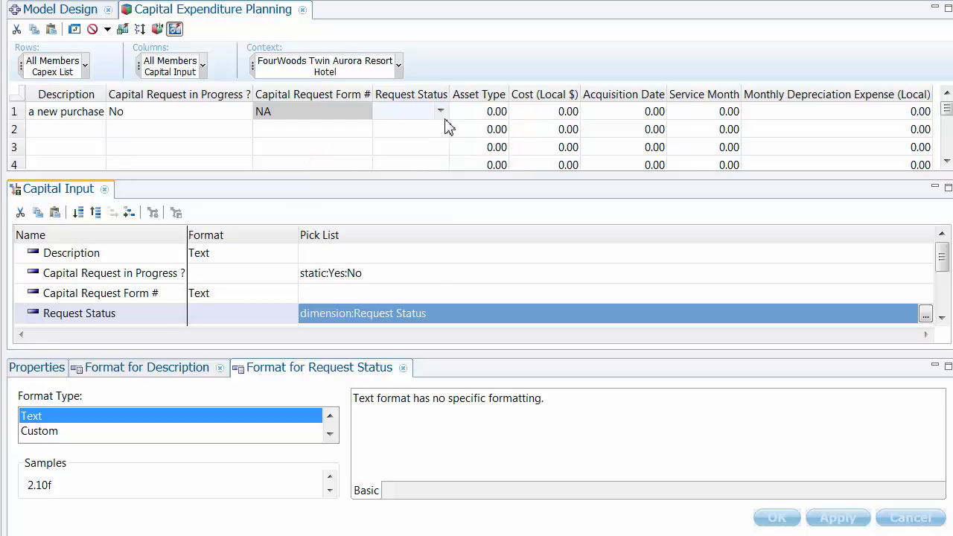
- Check the options offered by the Request Status picklist in row 1 without choosing one
{"action": "left_click", "coordinate": [445, 117]}
{"action": "left_click", "coordinate": [444, 111]}
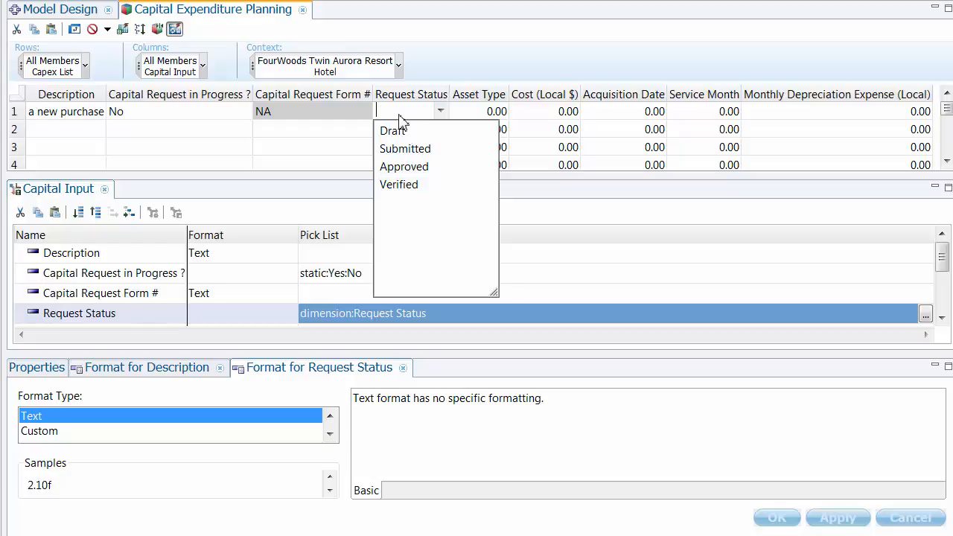
{"action": "left_click", "coordinate": [398, 114]}
{"action": "left_click", "coordinate": [449, 112]}
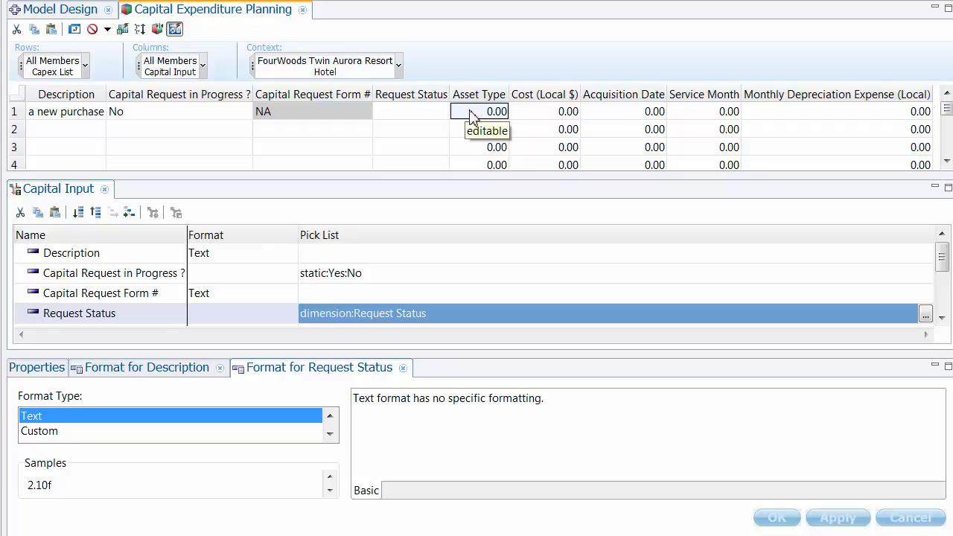
{"action": "left_click", "coordinate": [470, 117]}
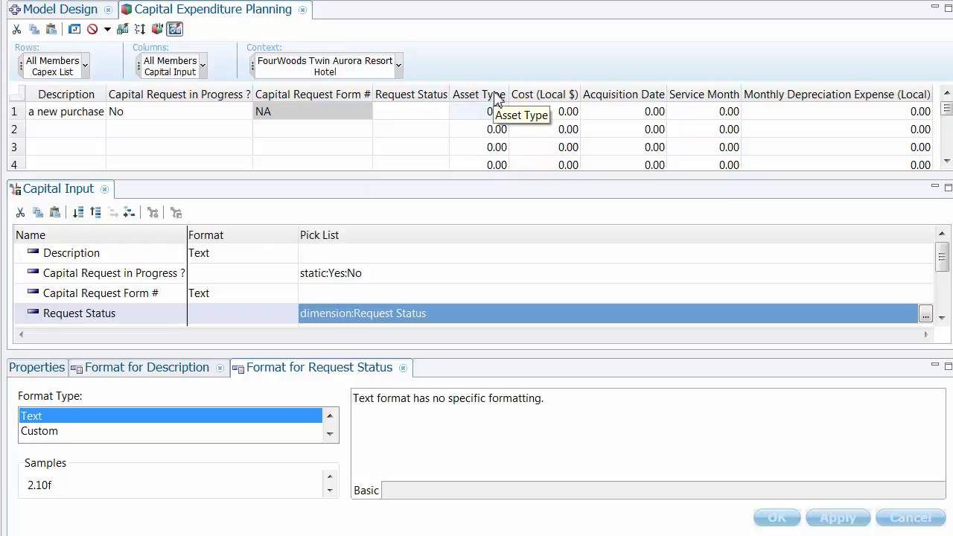
- Set the format of the Asset Type member to Text and apply it
{"action": "left_click_drag", "start_coordinate": [944, 269], "coordinate": [945, 282]}
{"action": "left_click", "coordinate": [429, 299]}
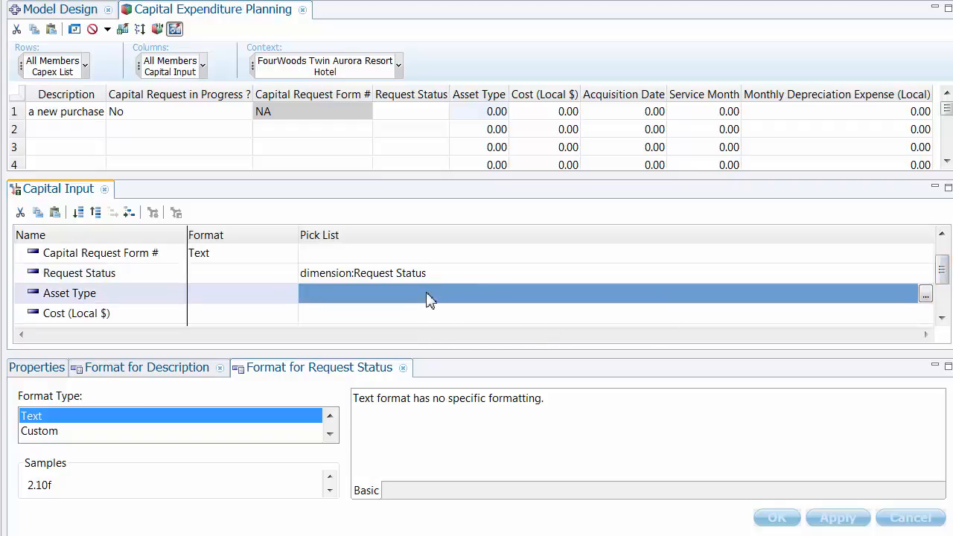
{"action": "left_click", "coordinate": [257, 299]}
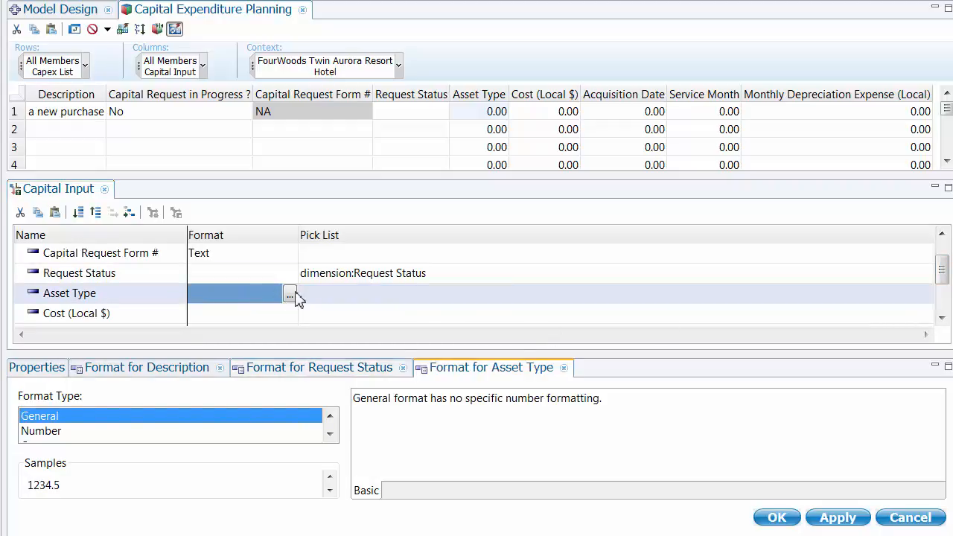
{"action": "left_click", "coordinate": [330, 434]}
{"action": "left_click", "coordinate": [330, 434]}
{"action": "left_click", "coordinate": [330, 435]}
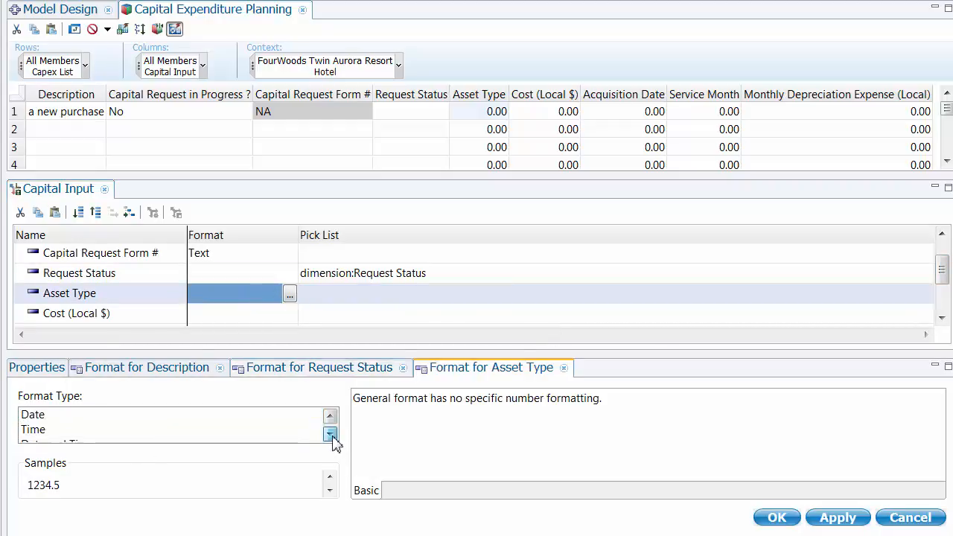
{"action": "left_click", "coordinate": [329, 434]}
{"action": "left_click", "coordinate": [330, 435]}
{"action": "left_click", "coordinate": [330, 434]}
{"action": "left_click", "coordinate": [330, 435]}
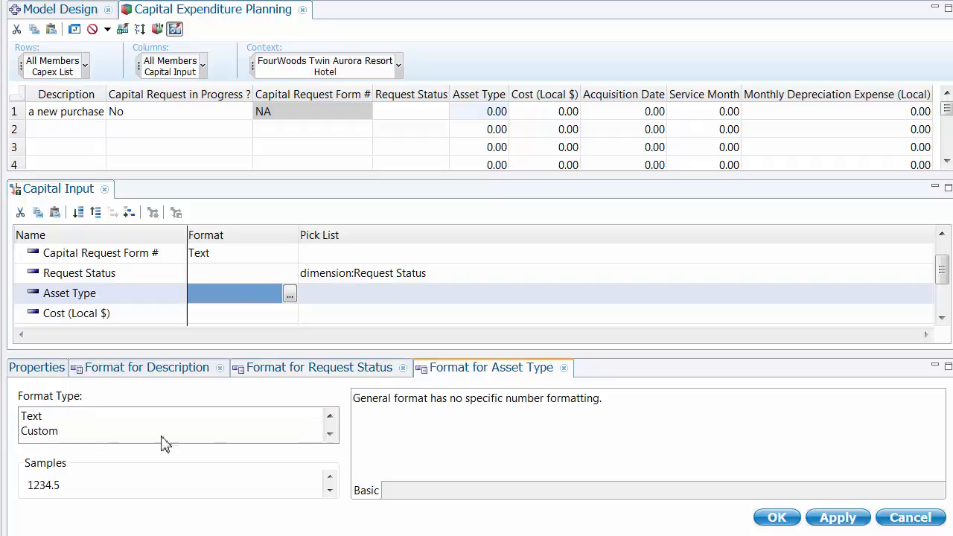
{"action": "left_click", "coordinate": [46, 417]}
{"action": "left_click", "coordinate": [817, 523]}
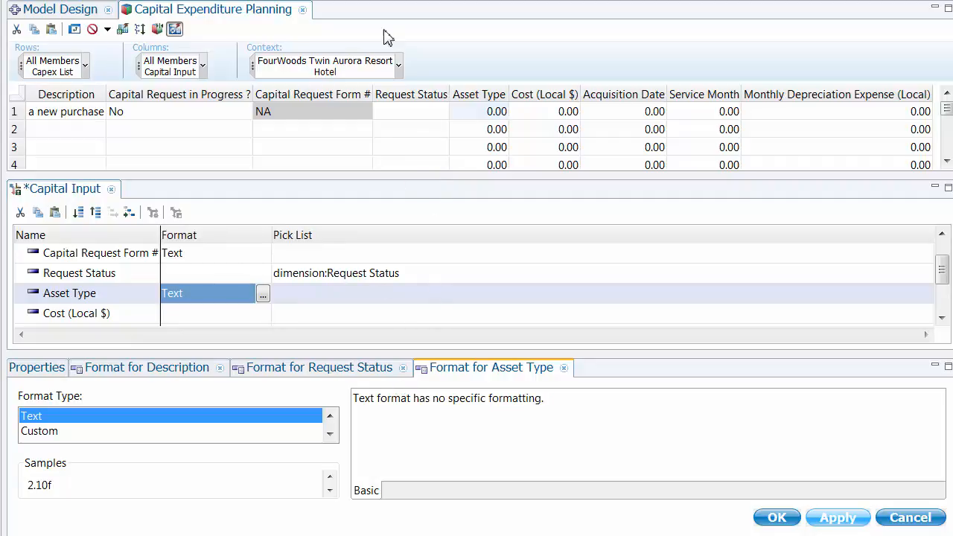
{"action": "key", "text": "ctrl+s"}
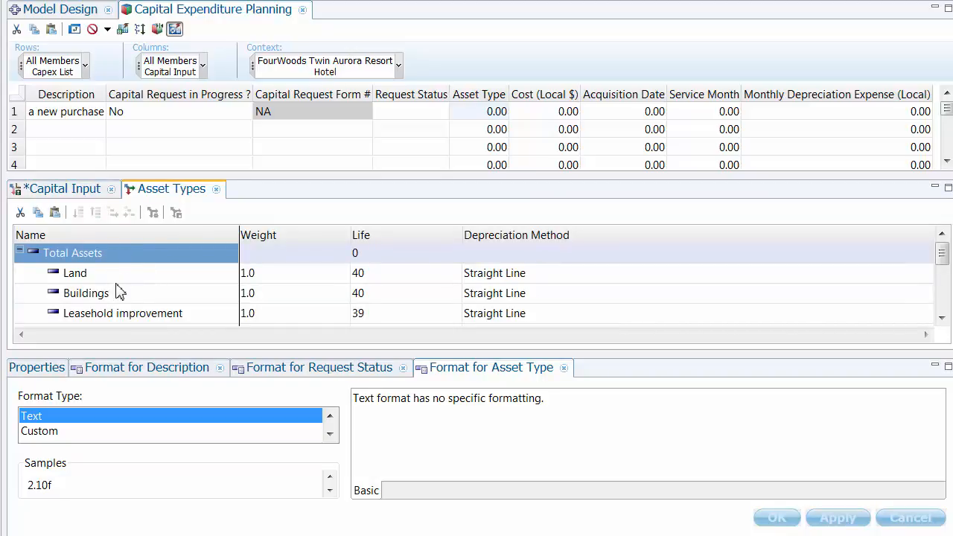
- Create a new subset of the Asset Types dimension named Asset Types (Leaf)
{"action": "left_click", "coordinate": [216, 190]}
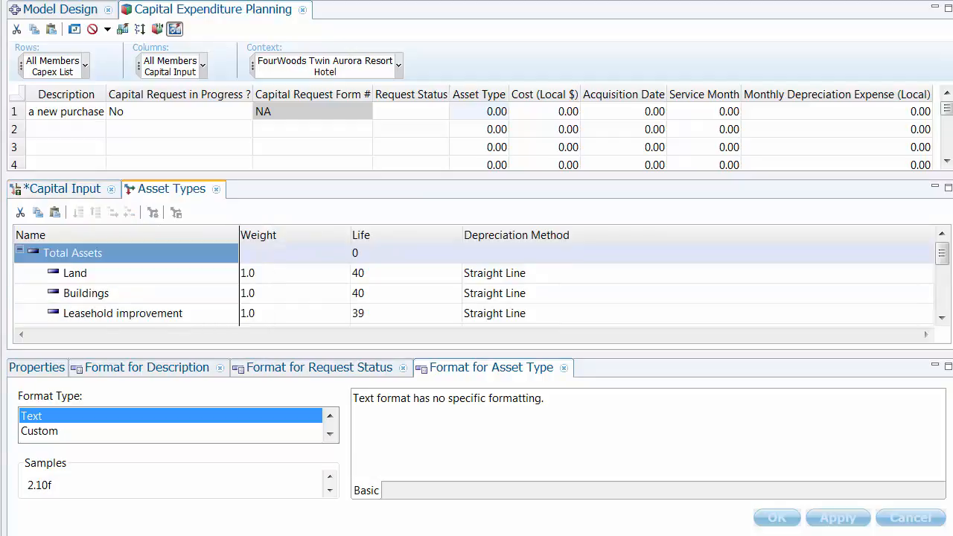
{"action": "left_click", "coordinate": [171, 237]}
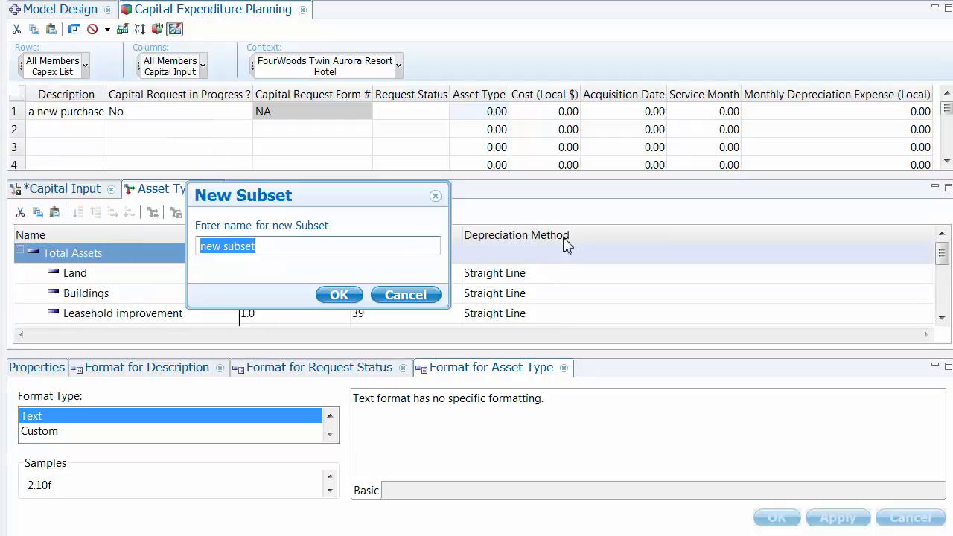
{"action": "type", "text": "Asset Types (Leaf"}
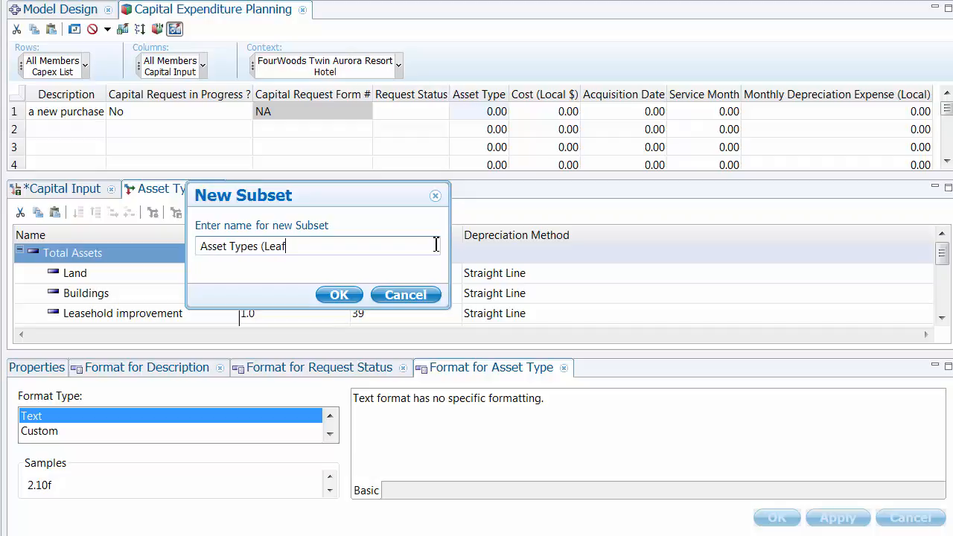
{"action": "key", "text": "Return"}
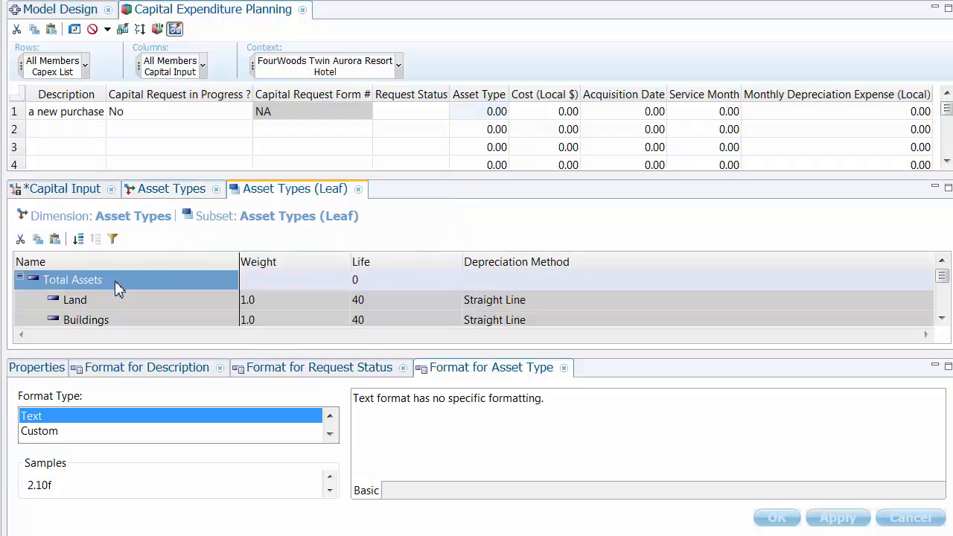
- Hide all members above Land's level in the Asset Types (Leaf) subset, then close the subset and dimension editors
{"action": "right_click", "coordinate": [123, 299]}
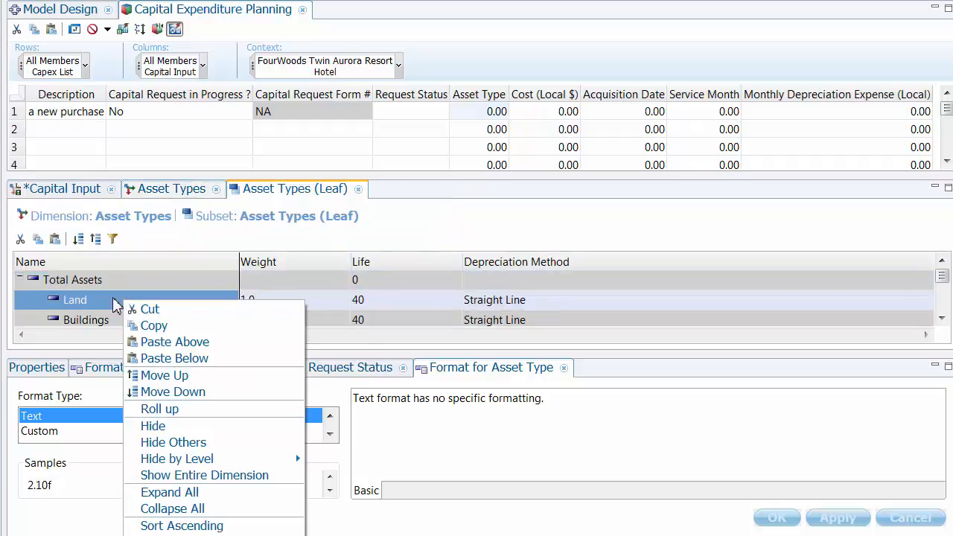
{"action": "mouse_move", "coordinate": [209, 462]}
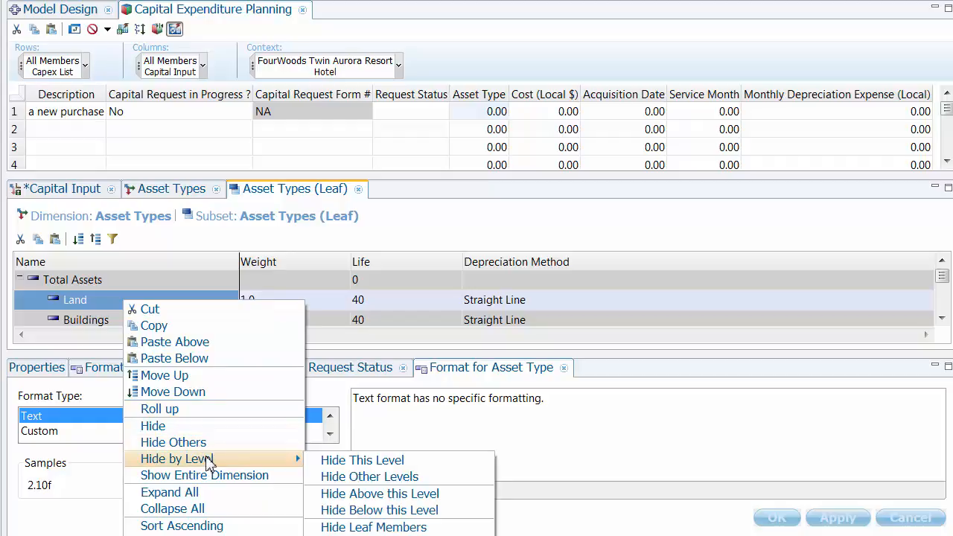
{"action": "left_click", "coordinate": [434, 496]}
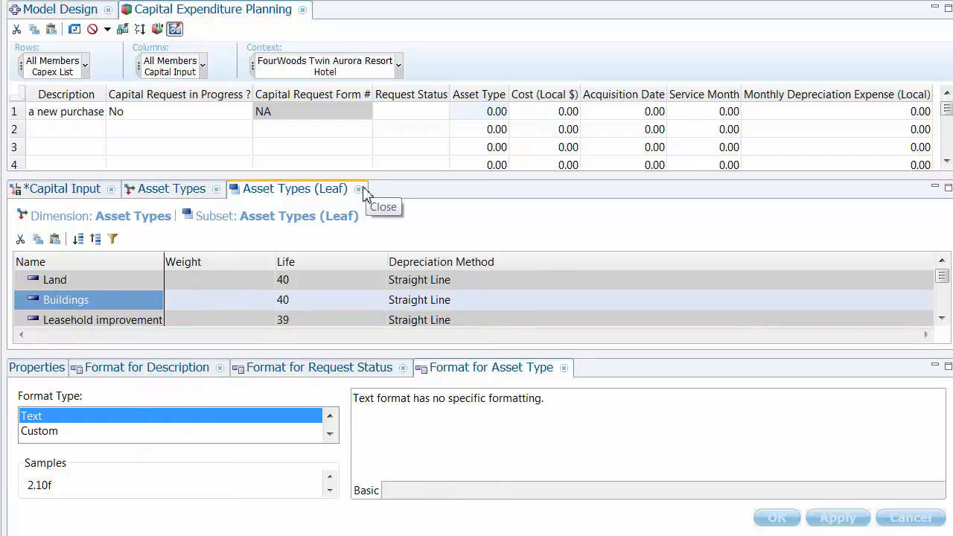
{"action": "left_click", "coordinate": [365, 189]}
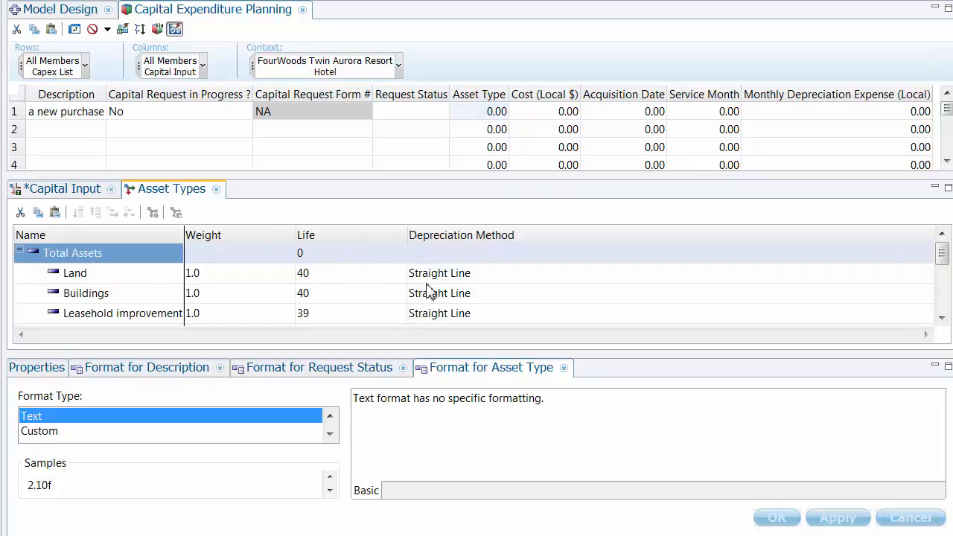
{"action": "left_click", "coordinate": [216, 190]}
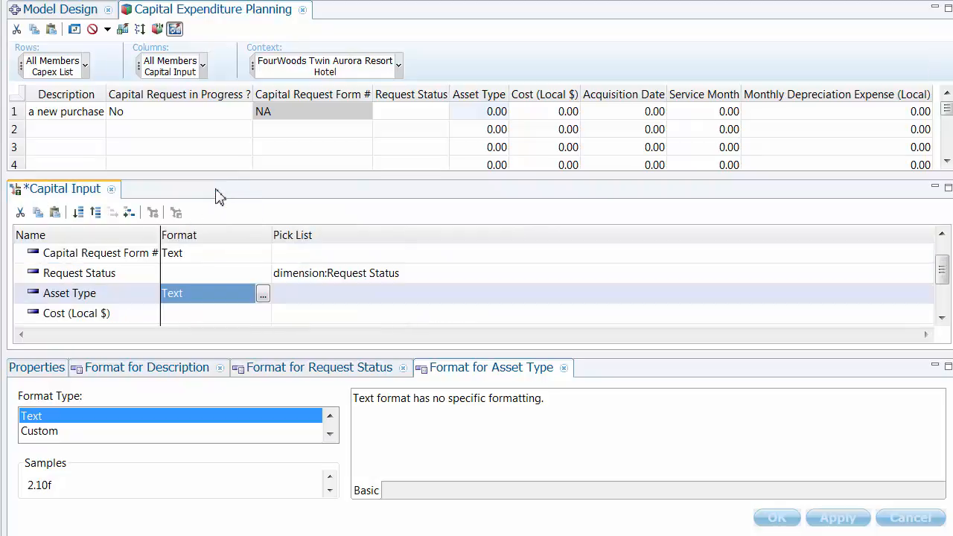
- Give the Asset Type member a picklist based on the Asset Types (Leaf) subset, using the Text element type
{"action": "left_click", "coordinate": [350, 293]}
{"action": "left_click", "coordinate": [415, 304]}
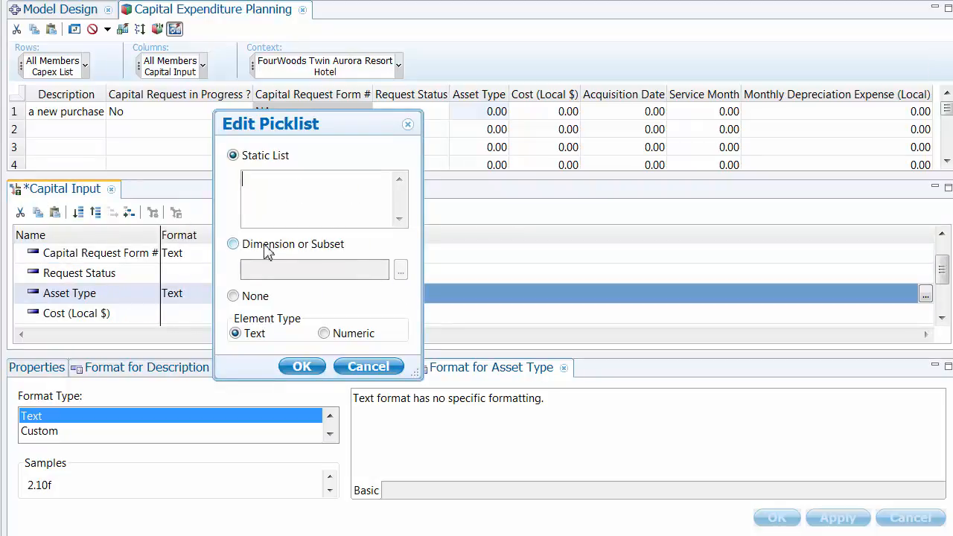
{"action": "left_click", "coordinate": [233, 244]}
{"action": "left_click", "coordinate": [400, 270]}
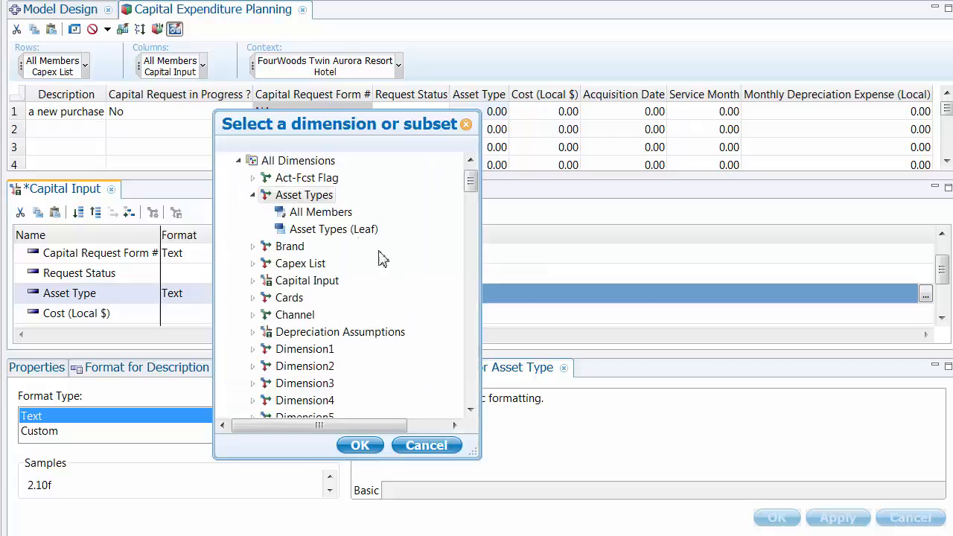
{"action": "double_click", "coordinate": [316, 229]}
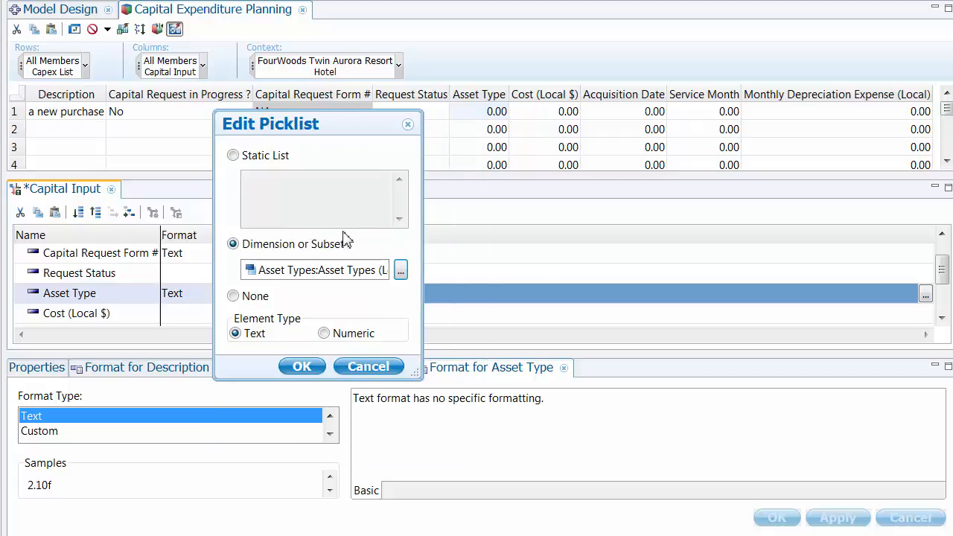
{"action": "left_click", "coordinate": [302, 367]}
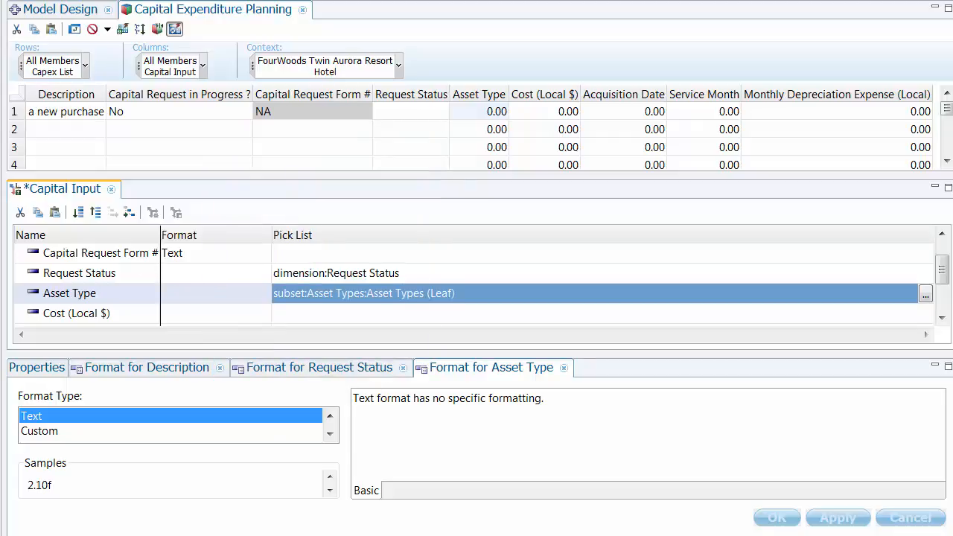
- Set Asset Type in row 1 to Computer Equipment from its picklist and commit the entry
{"action": "left_click", "coordinate": [495, 110]}
{"action": "left_click", "coordinate": [502, 113]}
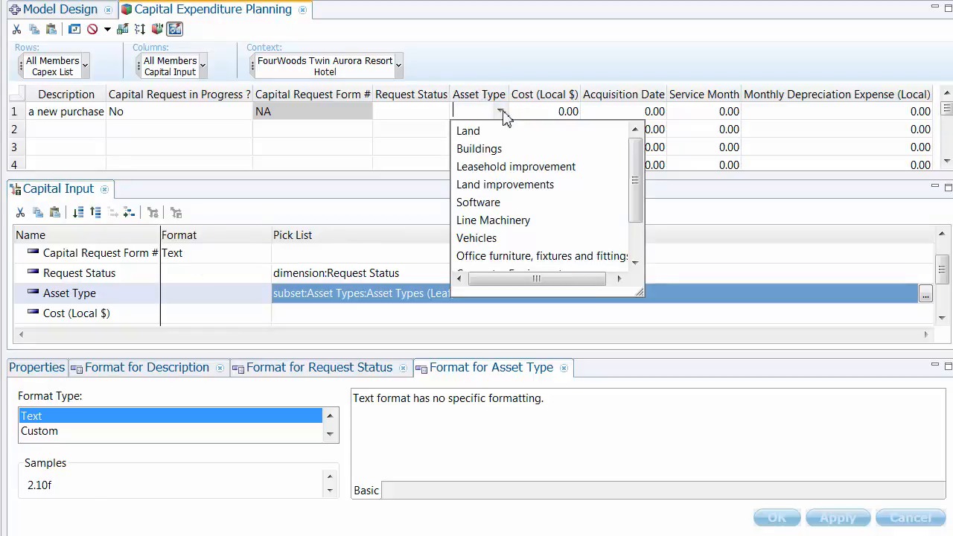
{"action": "left_click_drag", "start_coordinate": [637, 193], "coordinate": [639, 227]}
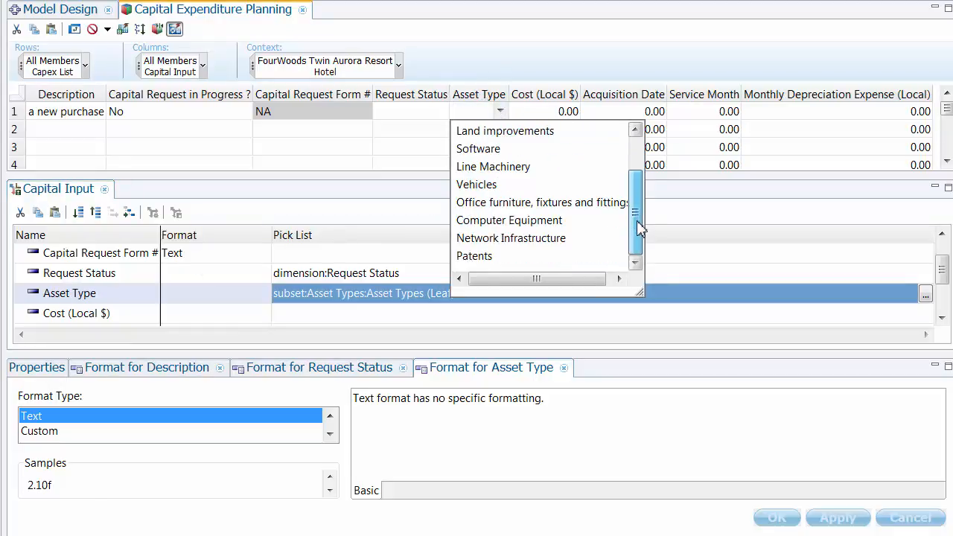
{"action": "left_click", "coordinate": [517, 220]}
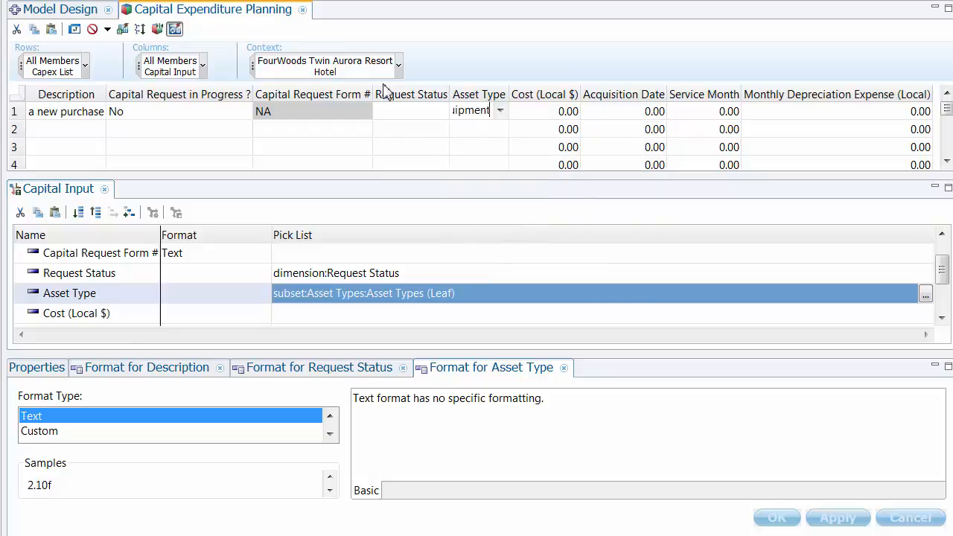
{"action": "key", "text": "Return"}
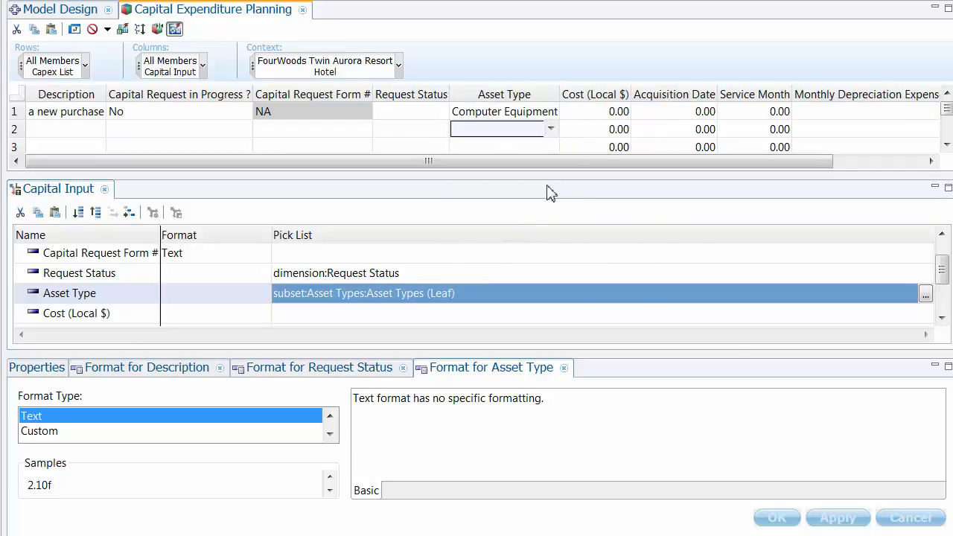
- Set the format of the Cost (Local $) member to Number with digit grouping and Blank if zero, and apply it
{"action": "left_click", "coordinate": [617, 111]}
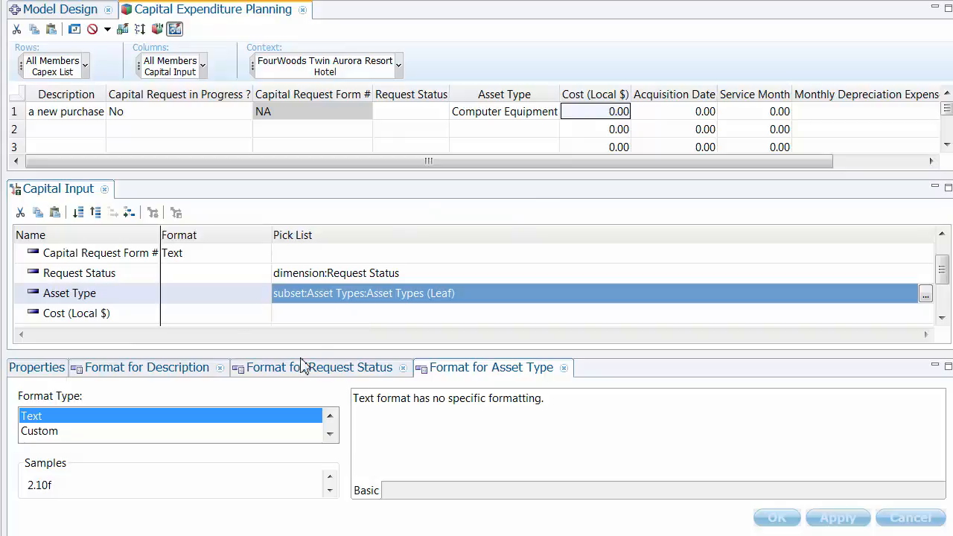
{"action": "left_click", "coordinate": [242, 317]}
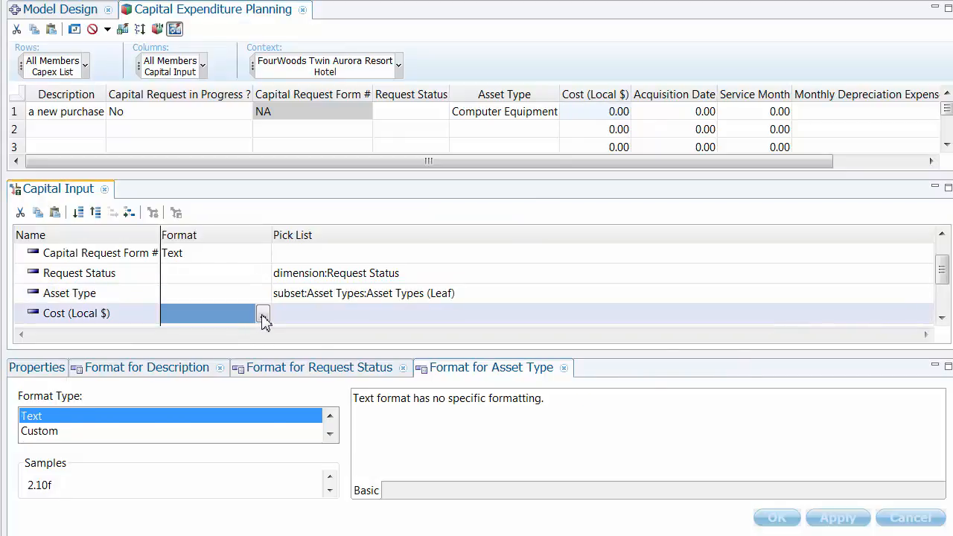
{"action": "left_click", "coordinate": [264, 316]}
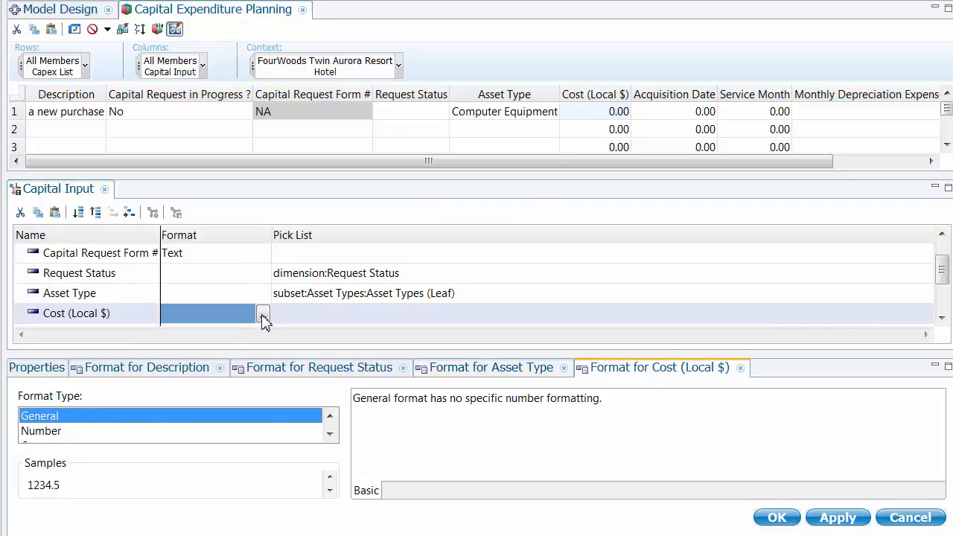
{"action": "left_click", "coordinate": [177, 432]}
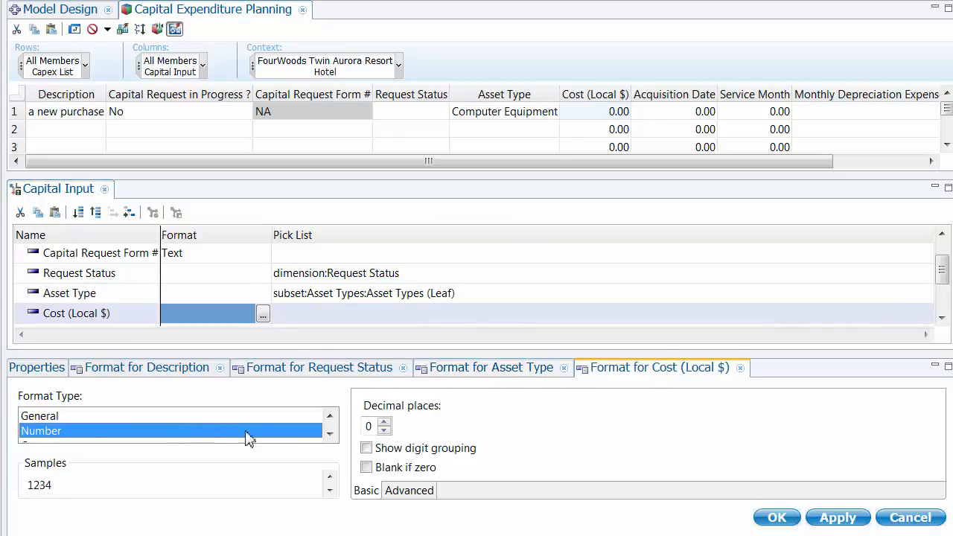
{"action": "left_click", "coordinate": [385, 465]}
{"action": "left_click", "coordinate": [388, 450]}
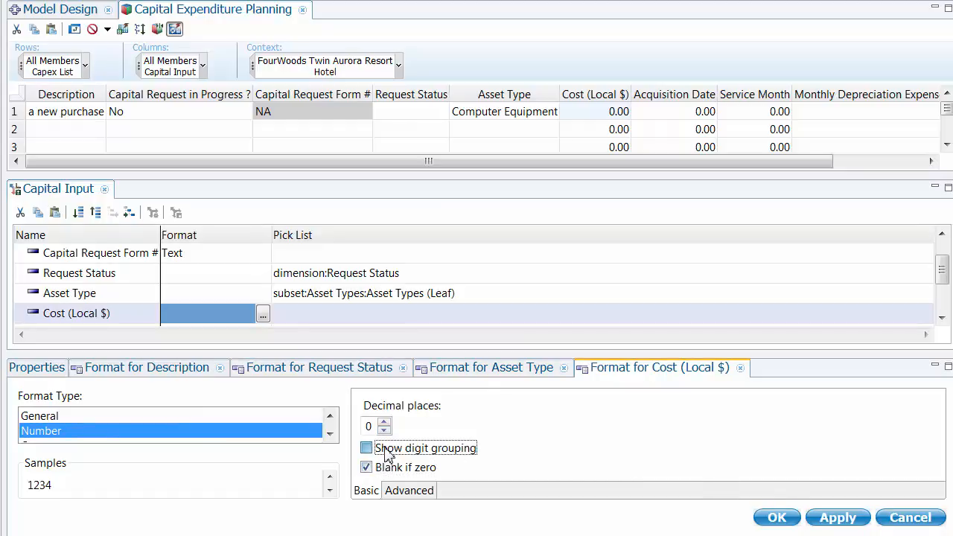
{"action": "left_click", "coordinate": [844, 524]}
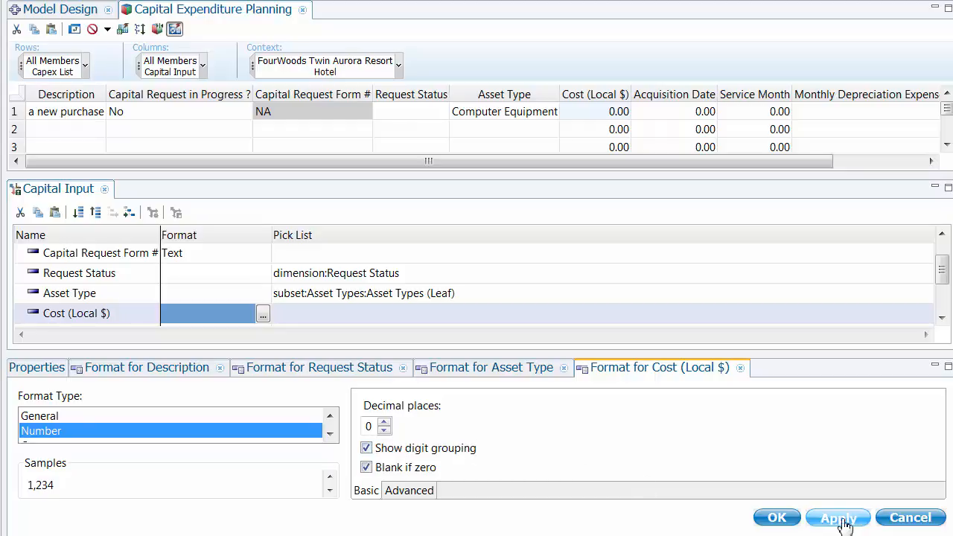
- Close the format editors for Cost (Local $), Asset Type and Request Status
{"action": "left_click", "coordinate": [787, 524]}
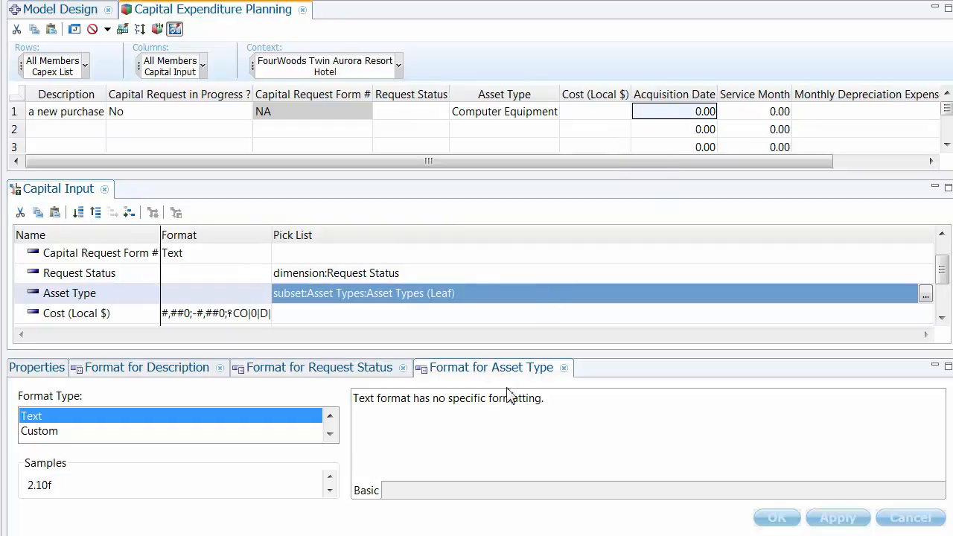
{"action": "left_click", "coordinate": [563, 367]}
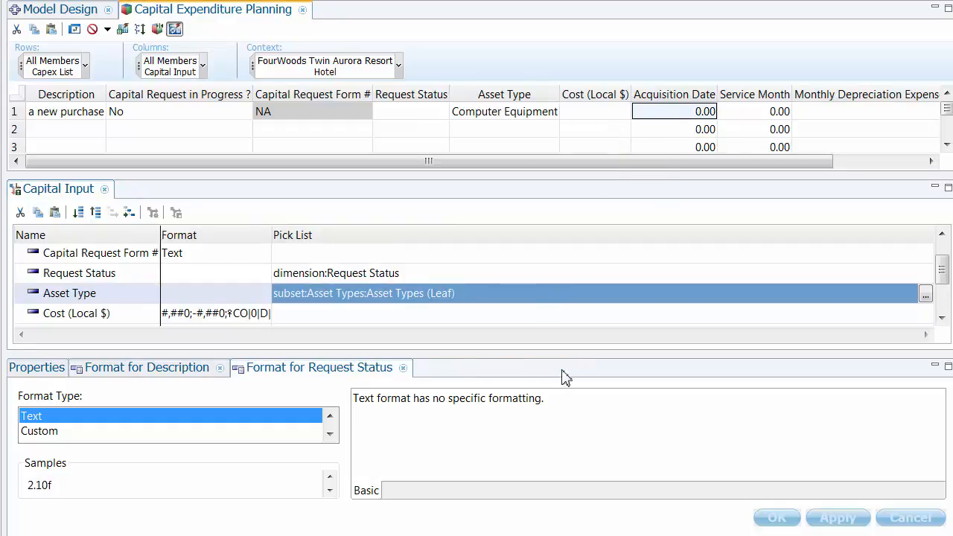
{"action": "left_click", "coordinate": [401, 369]}
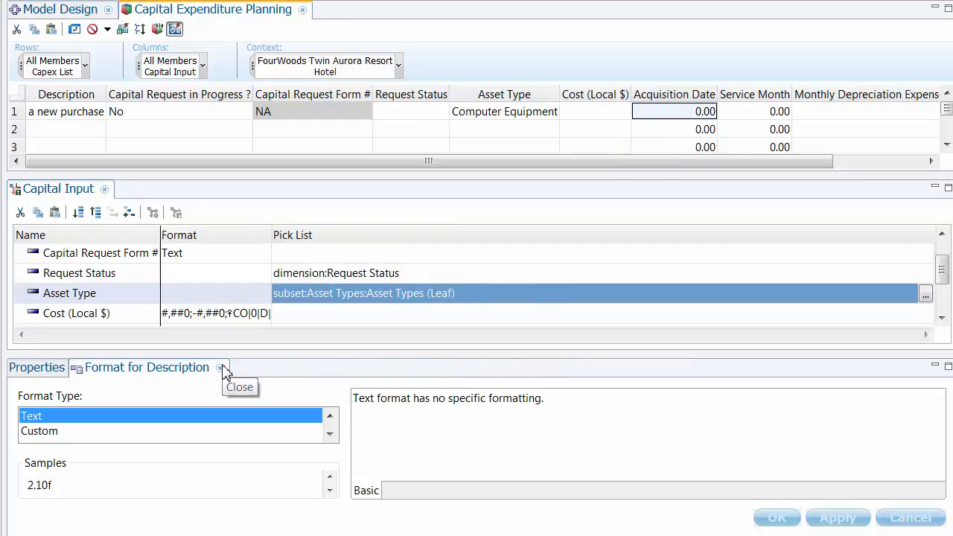
- Set the format of the Acquisition Date member to Date with the Long date pattern and apply it
{"action": "left_click", "coordinate": [245, 298]}
{"action": "scroll", "coordinate": [238, 292], "scroll_direction": "down", "scroll_amount": 1}
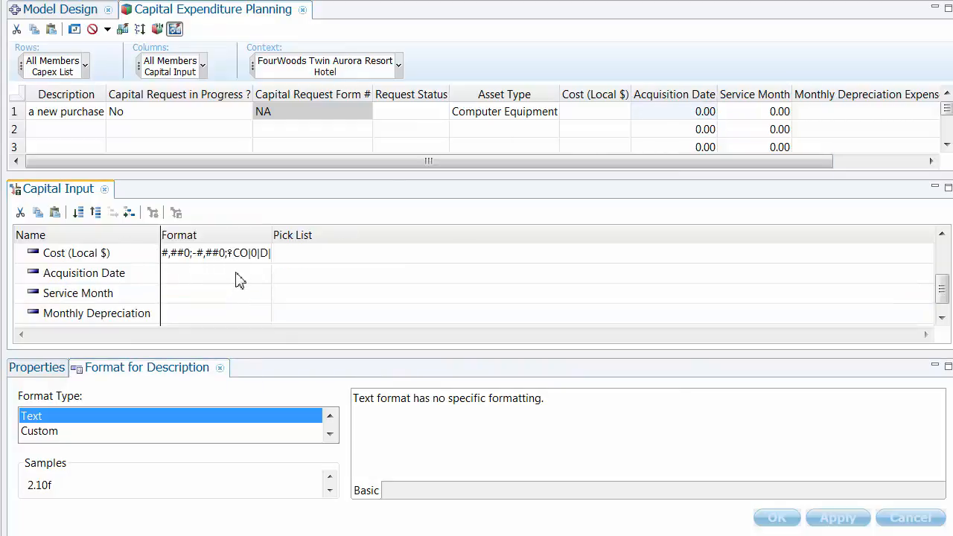
{"action": "left_click", "coordinate": [239, 279]}
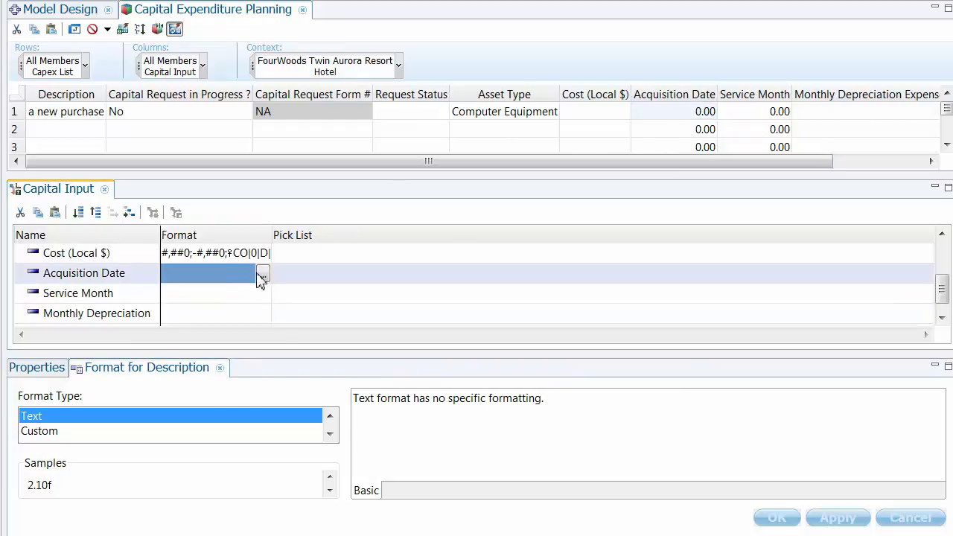
{"action": "left_click", "coordinate": [330, 434]}
{"action": "left_click", "coordinate": [330, 434]}
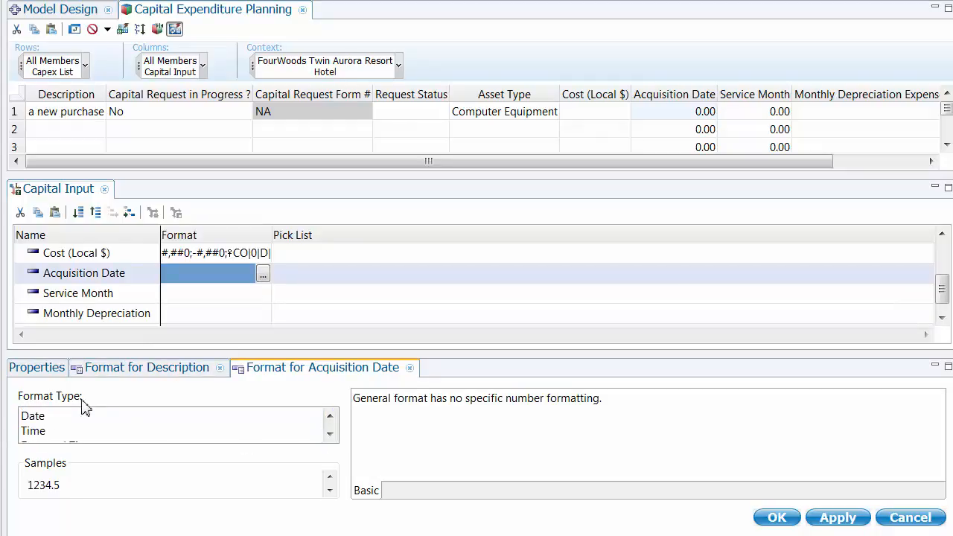
{"action": "left_click", "coordinate": [39, 419]}
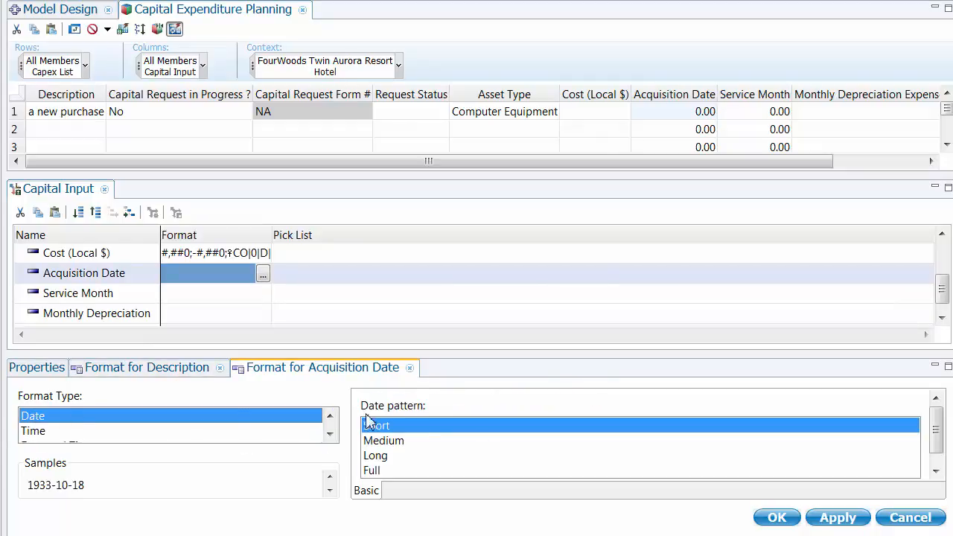
{"action": "left_click", "coordinate": [396, 458]}
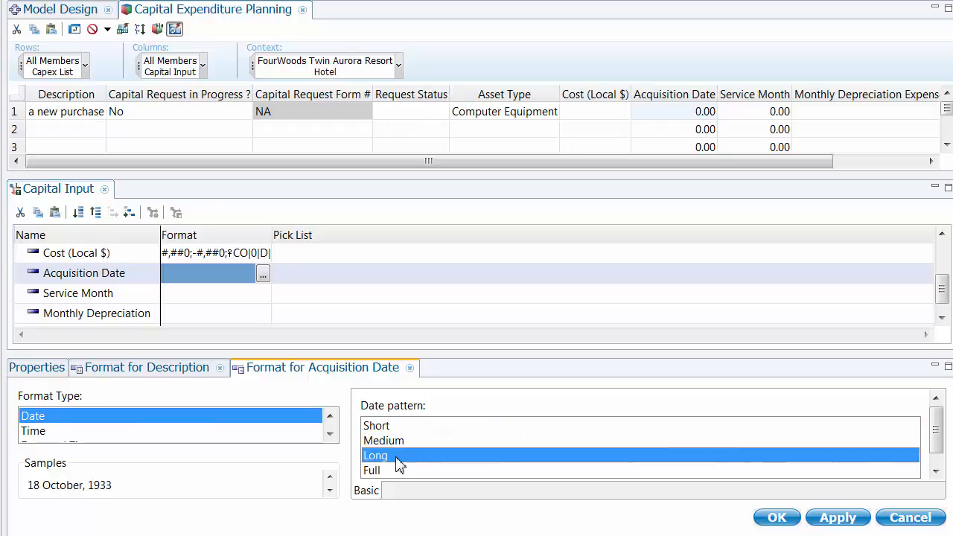
{"action": "left_click", "coordinate": [839, 518]}
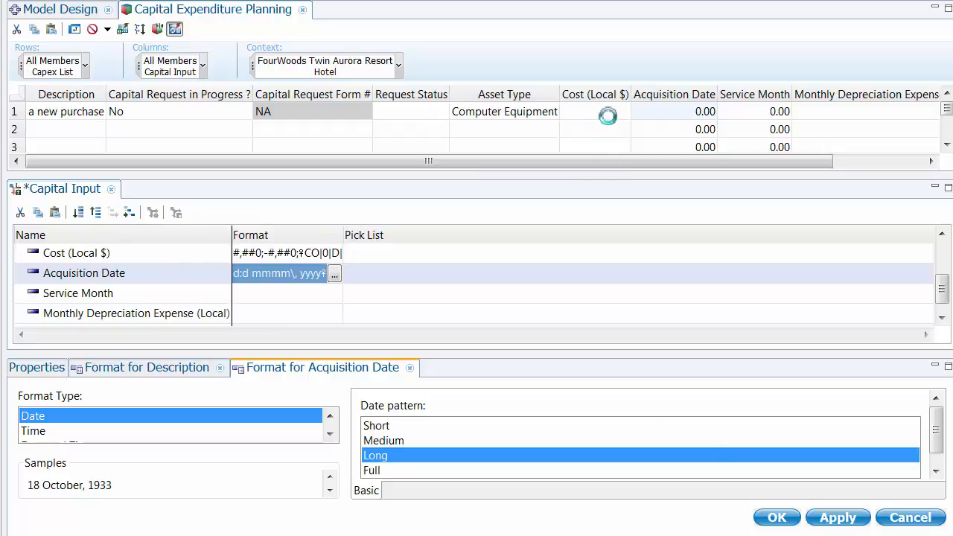
- Set Acquisition Date in row 1 to 3 November, 2016 and commit the entry
{"action": "left_click", "coordinate": [712, 110]}
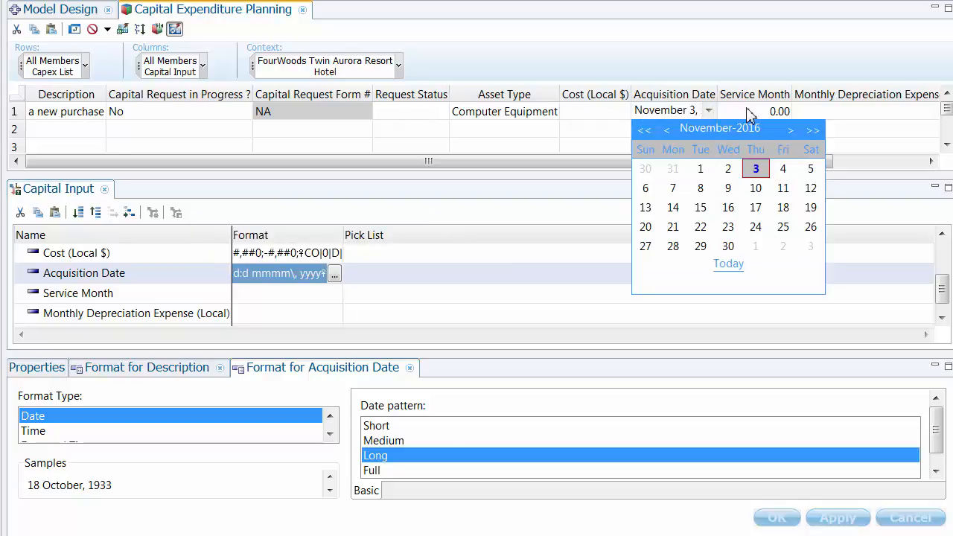
{"action": "left_click", "coordinate": [746, 110]}
{"action": "left_click", "coordinate": [750, 112]}
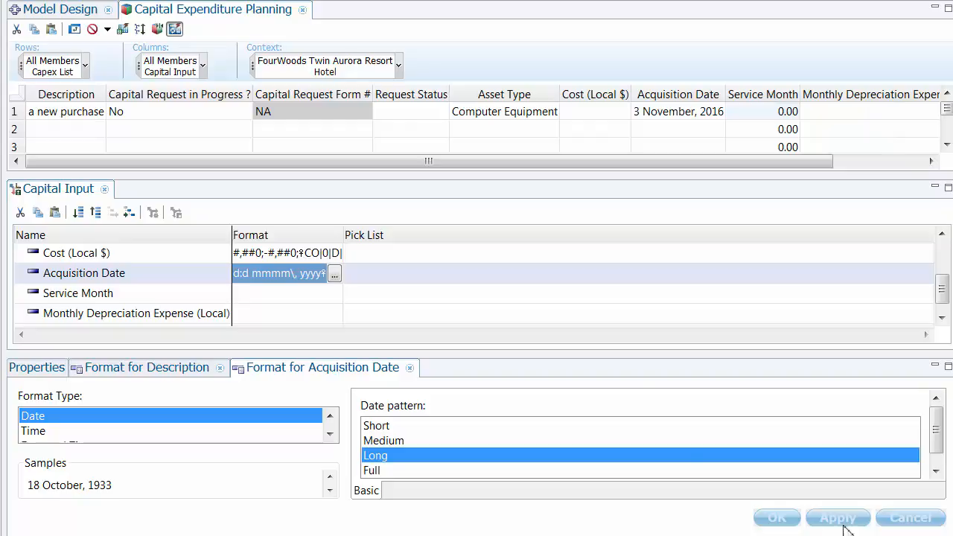
- Set the format of the Service Month member to Text and apply it
{"action": "left_click", "coordinate": [291, 294]}
{"action": "left_click", "coordinate": [334, 295]}
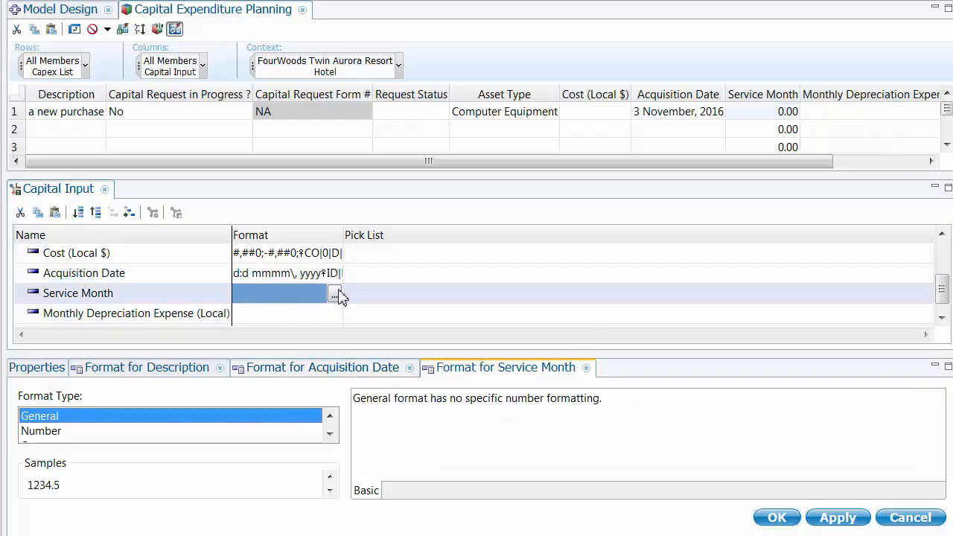
{"action": "left_click", "coordinate": [330, 435]}
{"action": "left_click", "coordinate": [330, 435]}
{"action": "left_click", "coordinate": [330, 435]}
{"action": "left_click", "coordinate": [330, 435]}
{"action": "left_click", "coordinate": [330, 435]}
{"action": "left_click", "coordinate": [330, 435]}
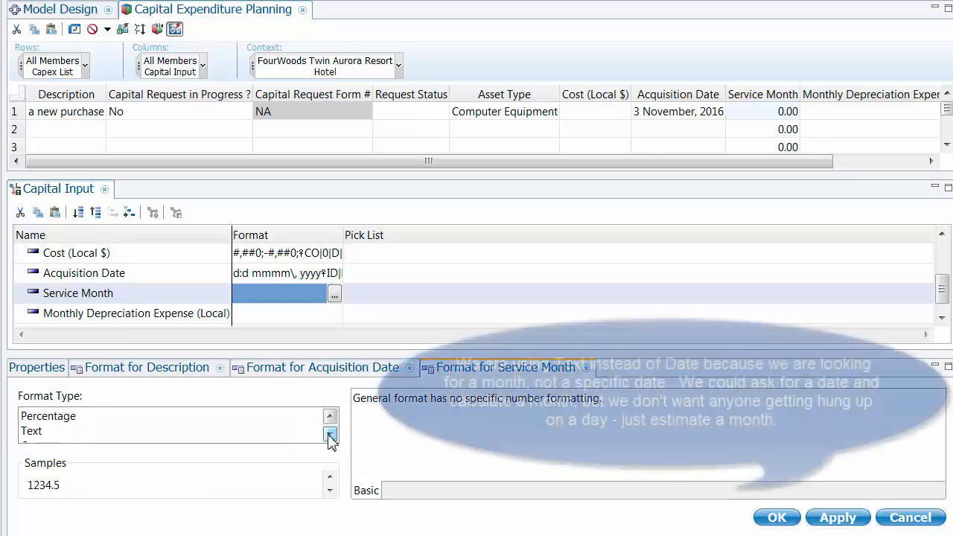
{"action": "left_click", "coordinate": [62, 432]}
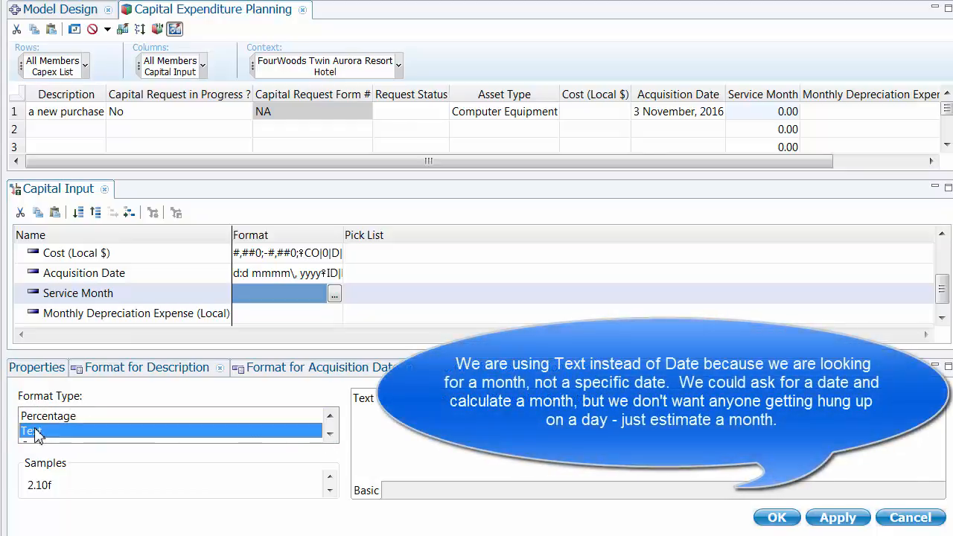
{"action": "left_click", "coordinate": [838, 517]}
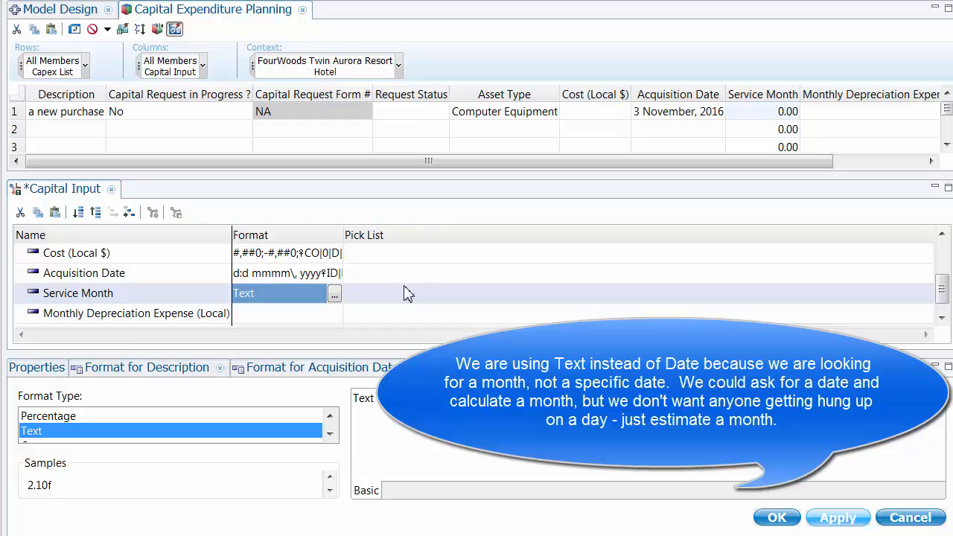
- Create a new subset named Forecast in the Time - MY dimension
{"action": "left_click", "coordinate": [425, 296]}
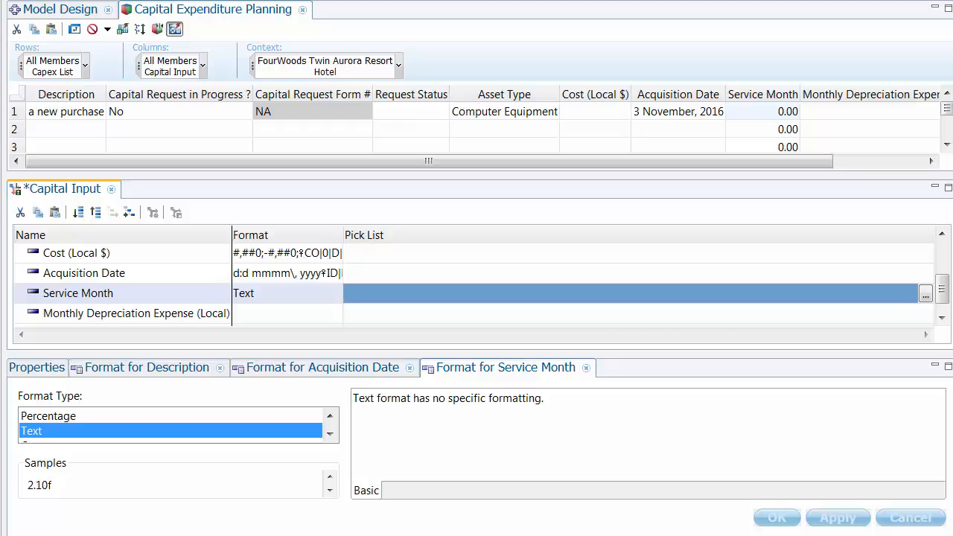
{"action": "left_click", "coordinate": [677, 122]}
{"action": "left_click", "coordinate": [794, 118]}
{"action": "right_click", "coordinate": [0, 251]}
{"action": "mouse_move", "coordinate": [2, 259]}
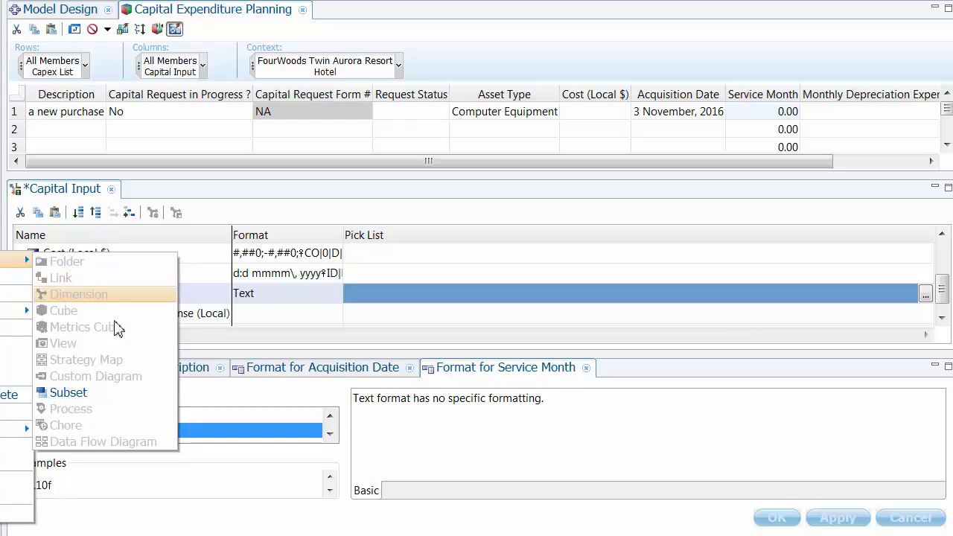
{"action": "left_click", "coordinate": [107, 395]}
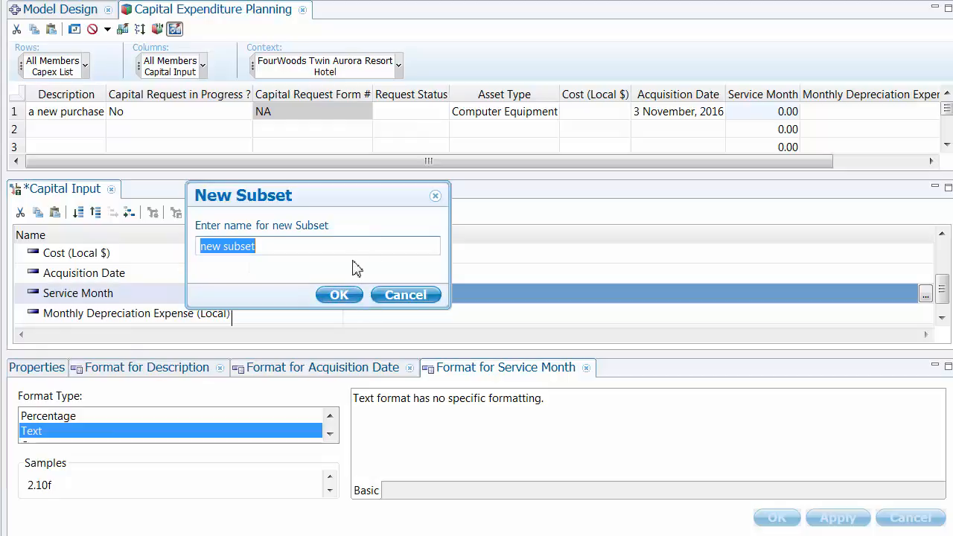
{"action": "type", "text": "Forec"}
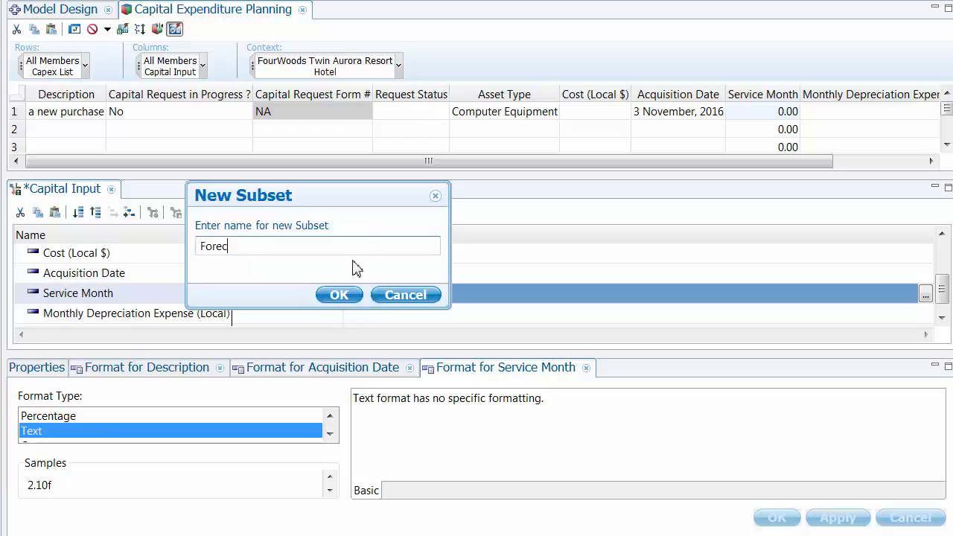
{"action": "type", "text": "ast"}
{"action": "key", "text": "Return"}
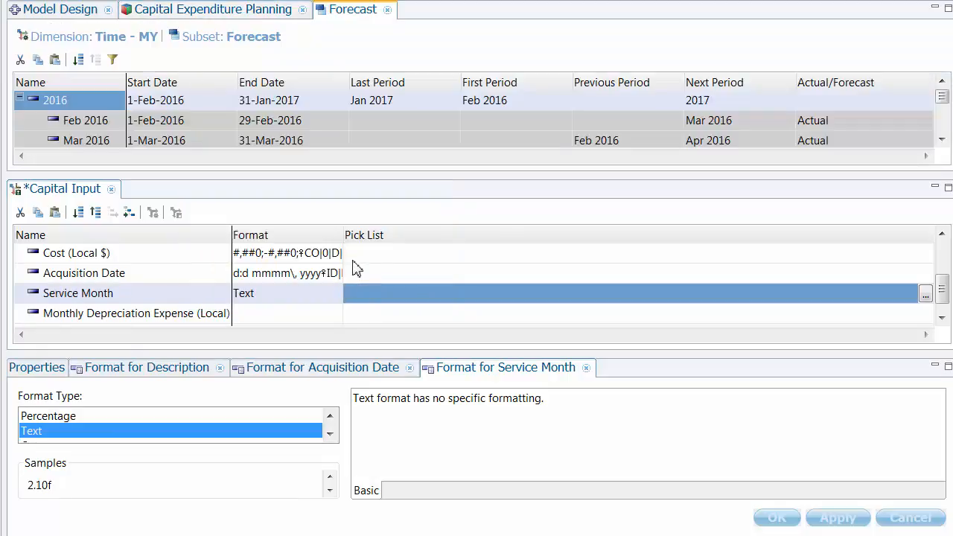
- Dock the Capital Input editor beside the Forecast subset and examine the months' Actual/Forecast attribute
{"action": "left_click_drag", "start_coordinate": [108, 188], "coordinate": [383, 14]}
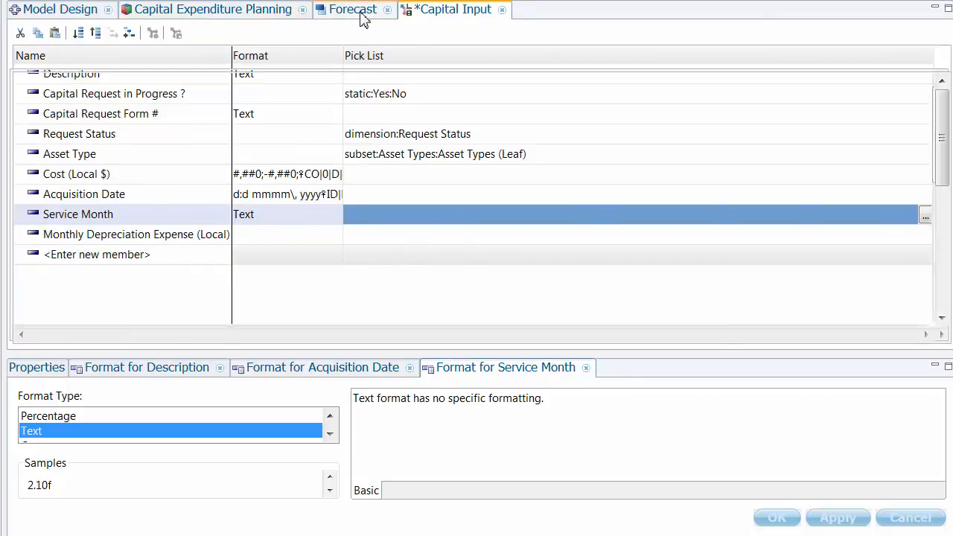
{"action": "left_click", "coordinate": [364, 15]}
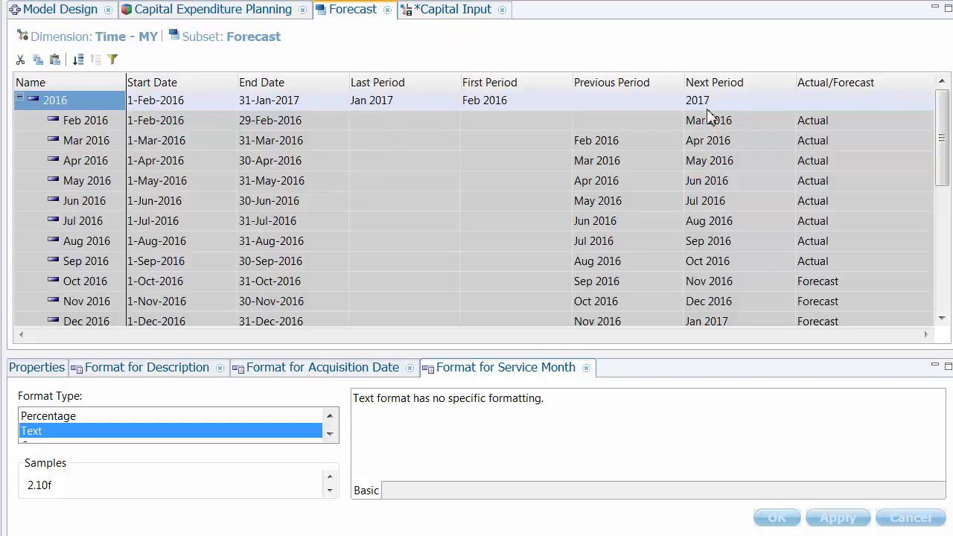
{"action": "left_click", "coordinate": [844, 97]}
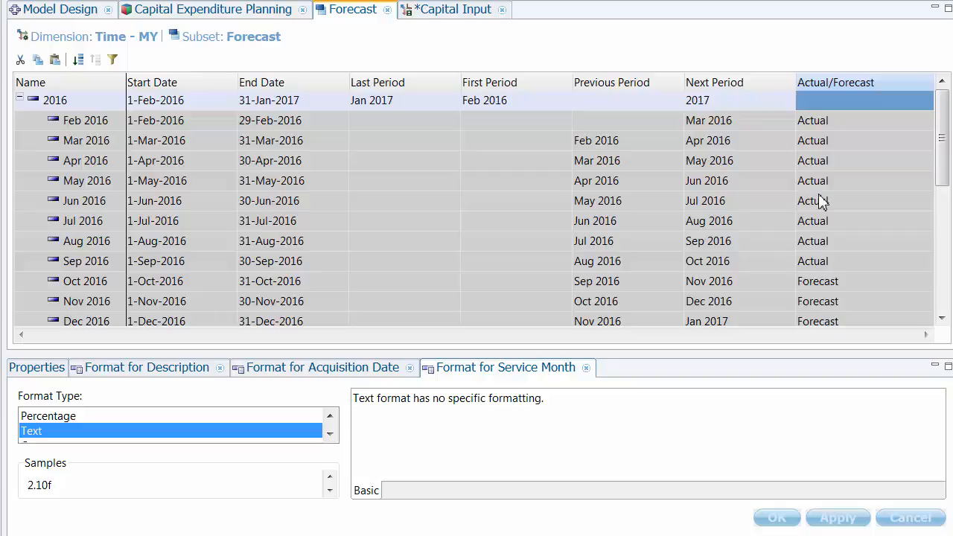
{"action": "left_click", "coordinate": [848, 117]}
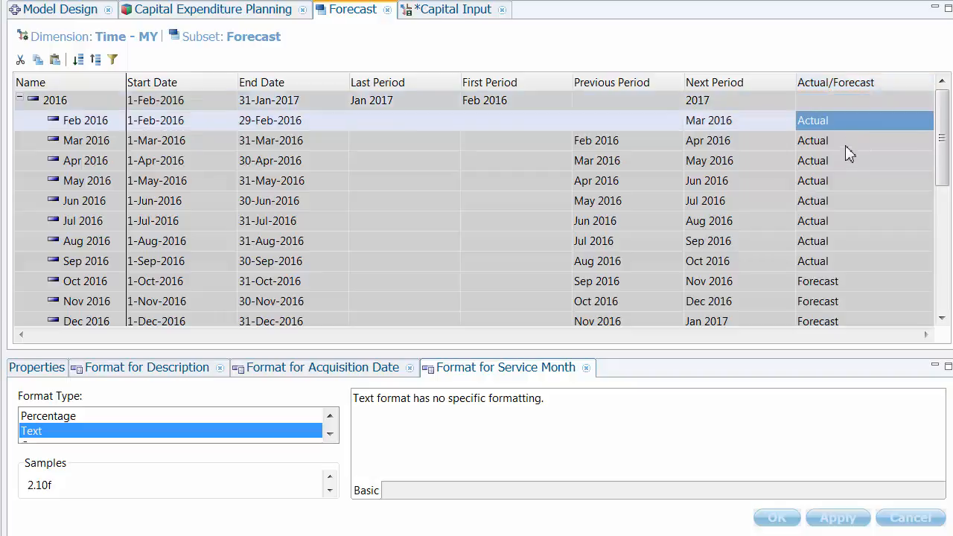
{"action": "left_click", "coordinate": [865, 283]}
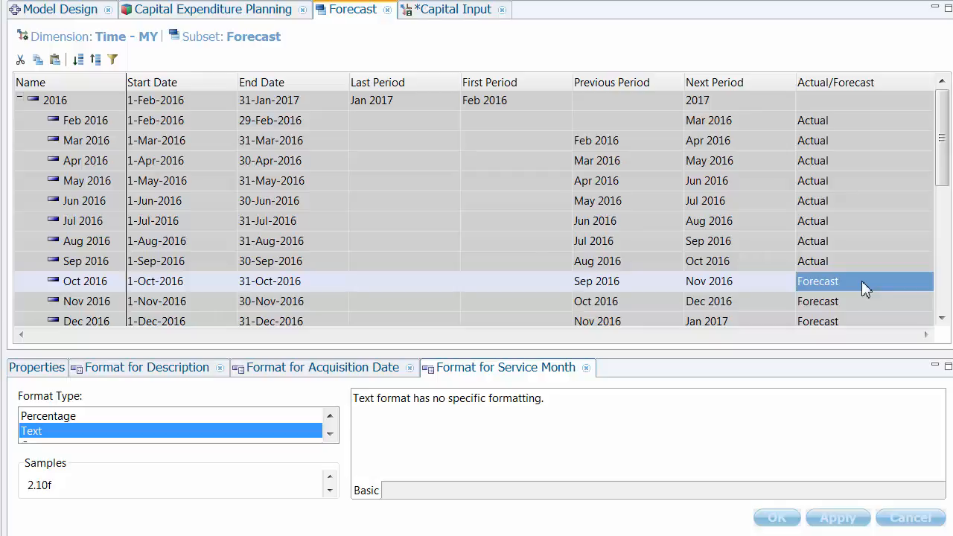
- Open the MDX editor for the Forecast subset's expression and make the subset dynamic with Level 0 as its basis
{"action": "left_click", "coordinate": [39, 370]}
{"action": "left_click", "coordinate": [303, 512]}
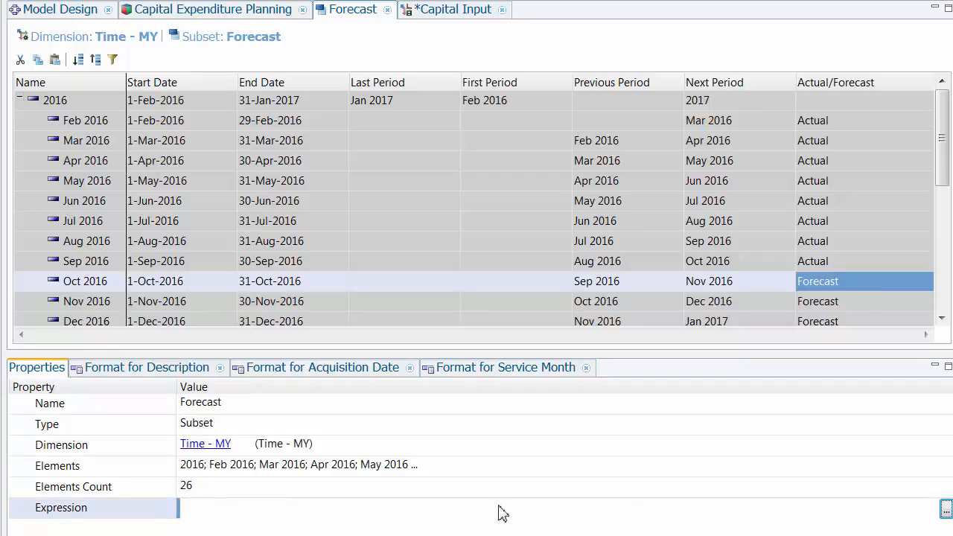
{"action": "left_click", "coordinate": [945, 510]}
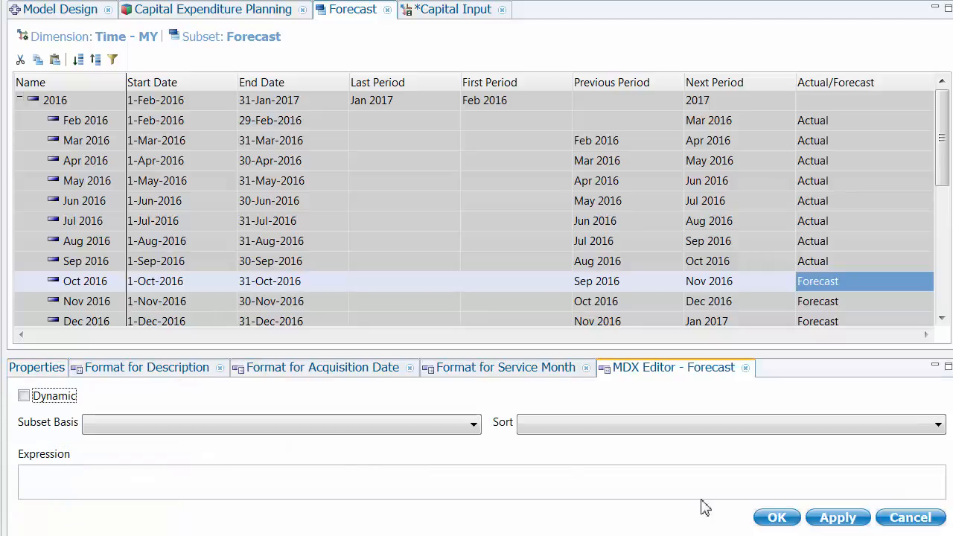
{"action": "left_click", "coordinate": [116, 488]}
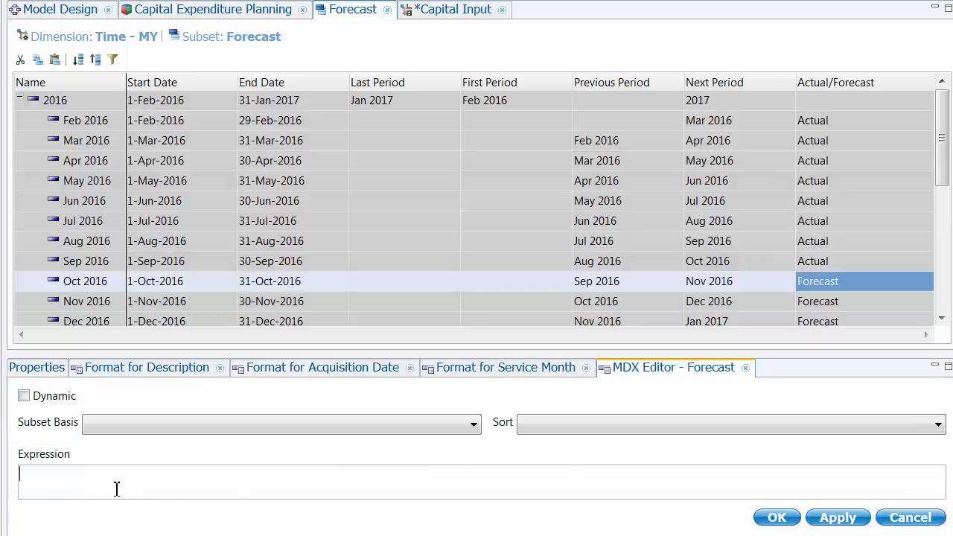
{"action": "left_click", "coordinate": [24, 396]}
{"action": "left_click", "coordinate": [24, 397]}
- Apply the expression {FILTER( {TM1SUBSETALL( [Time - MY] )}, [Time - MY].[Actual/Forecast] = "Forecast")} to the Forecast subset
{"action": "left_click", "coordinate": [79, 474]}
{"action": "type", "text": "{FILTER( {TM1SUBSETALL( "}
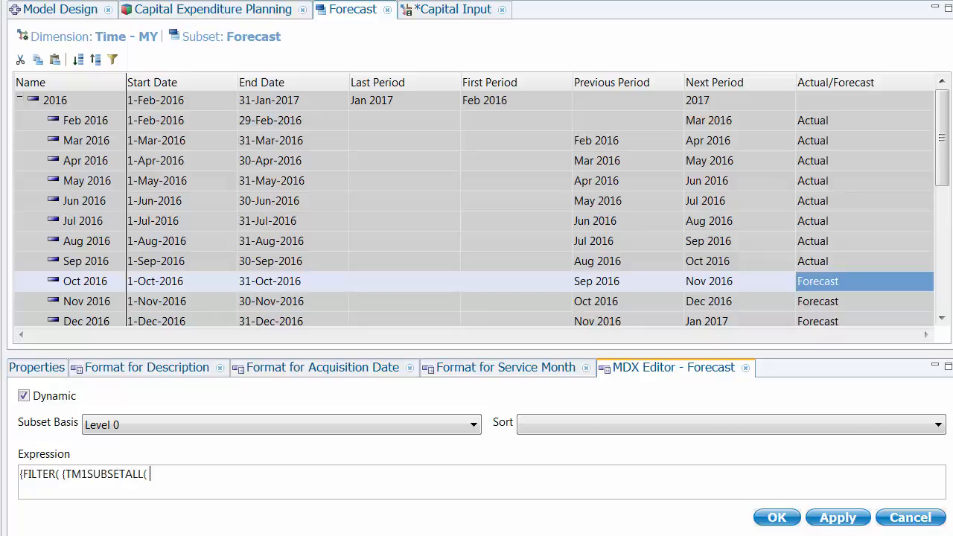
{"action": "type", "text": "[Time - MY] )}, [Tim"}
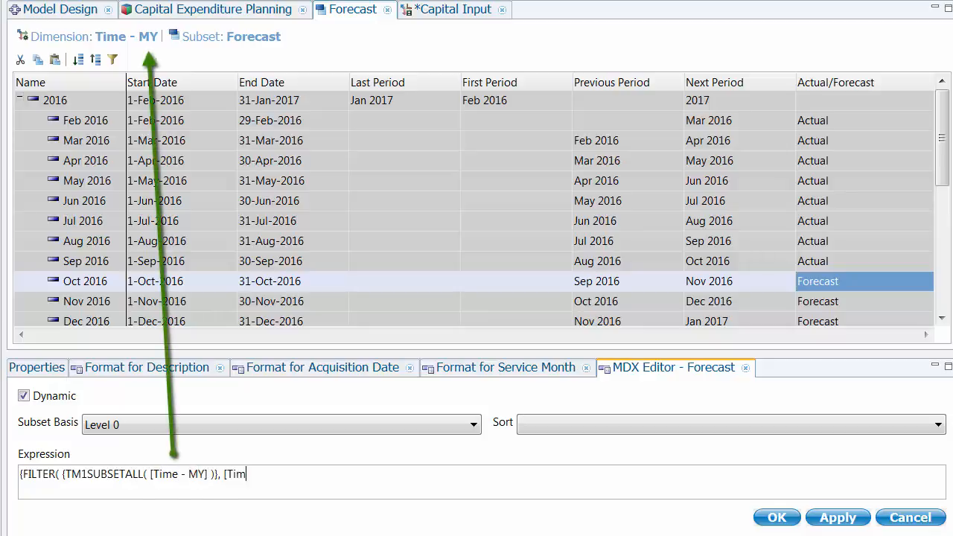
{"action": "type", "text": "e - MY].[Actual/Forecast"}
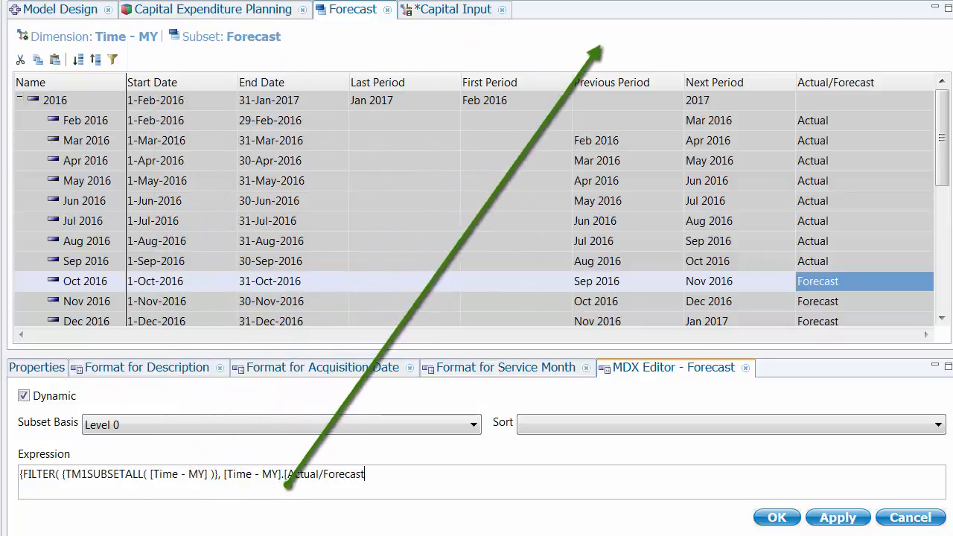
{"action": "type", "text": "] = \"Forecast\")}"}
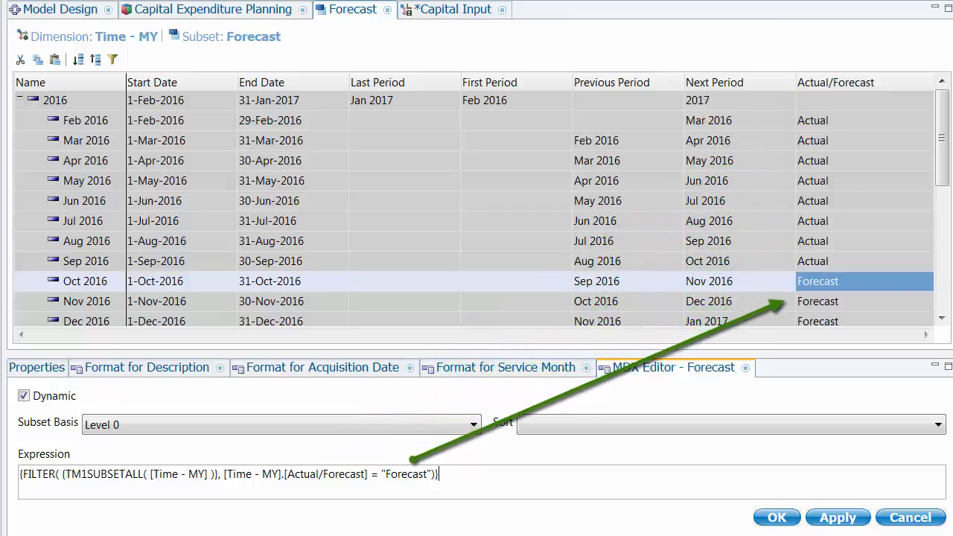
{"action": "left_click", "coordinate": [842, 521]}
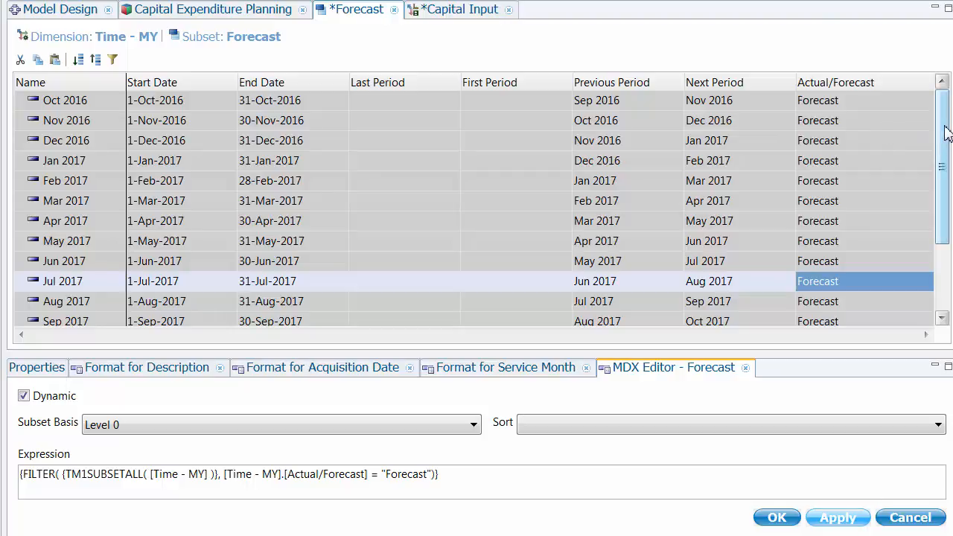
- Close the Forecast subset and dock the Capital Input editor back below the Capital Expenditure Planning cube
{"action": "mouse_move", "coordinate": [944, 127]}
{"action": "left_mouse_down"}
{"action": "mouse_move", "coordinate": [949, 199]}
{"action": "mouse_move", "coordinate": [949, 100]}
{"action": "mouse_move", "coordinate": [941, 110]}
{"action": "left_mouse_up"}
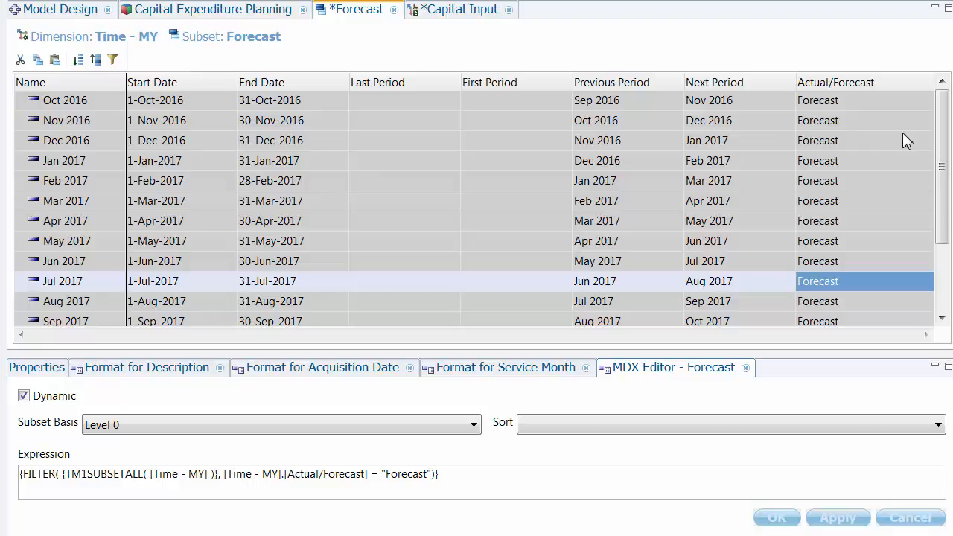
{"action": "left_click", "coordinate": [394, 9]}
{"action": "left_click_drag", "start_coordinate": [367, 10], "coordinate": [215, 334]}
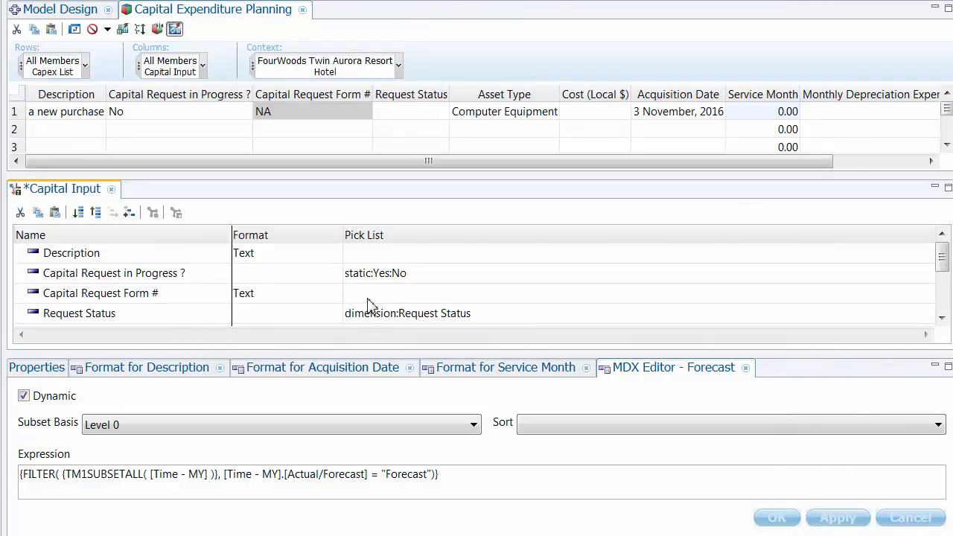
- Edit Service Month's picklist in the Capital Input dimension so that it draws on a dimension or subset
{"action": "left_click", "coordinate": [308, 315]}
{"action": "scroll", "coordinate": [318, 298], "scroll_direction": "down", "scroll_amount": 1}
{"action": "scroll", "coordinate": [319, 298], "scroll_direction": "down", "scroll_amount": 1}
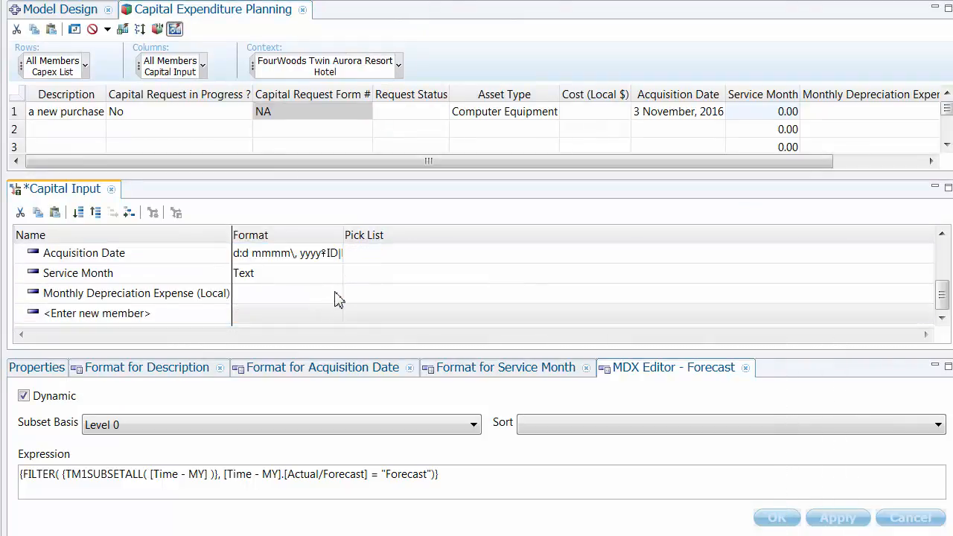
{"action": "left_click", "coordinate": [618, 275]}
{"action": "left_click", "coordinate": [926, 274]}
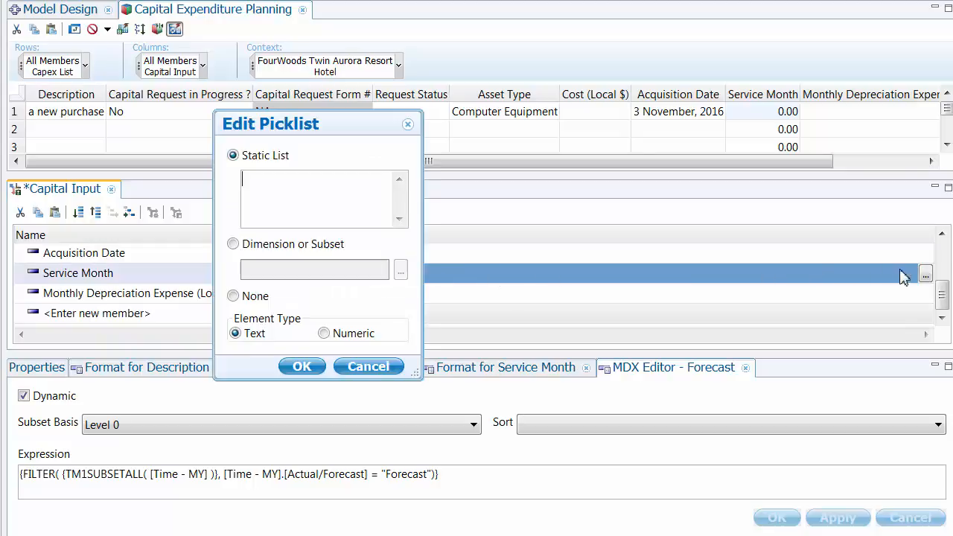
{"action": "left_click", "coordinate": [243, 246]}
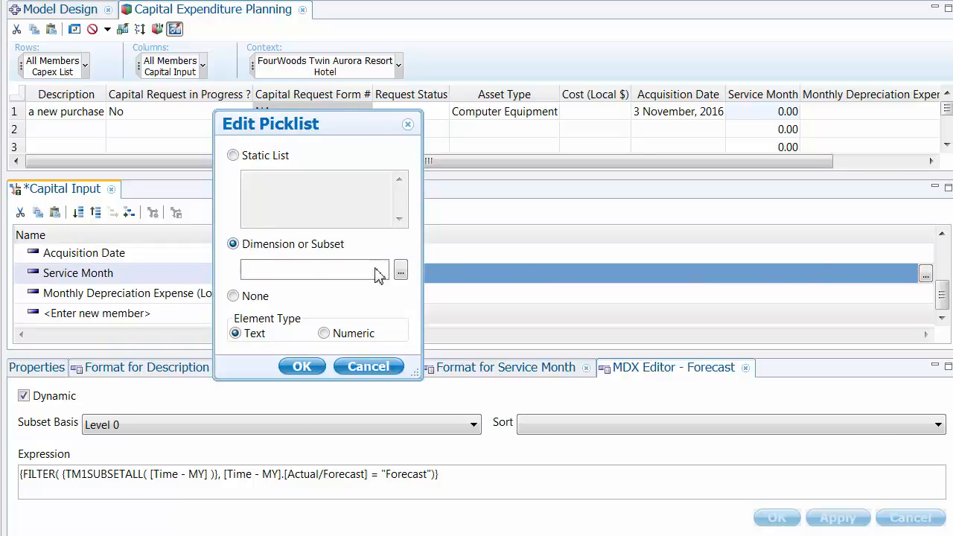
{"action": "left_click", "coordinate": [401, 271]}
- Assign the Forecast subset of the Time - MY dimension as the Service Month picklist
{"action": "left_click", "coordinate": [239, 178]}
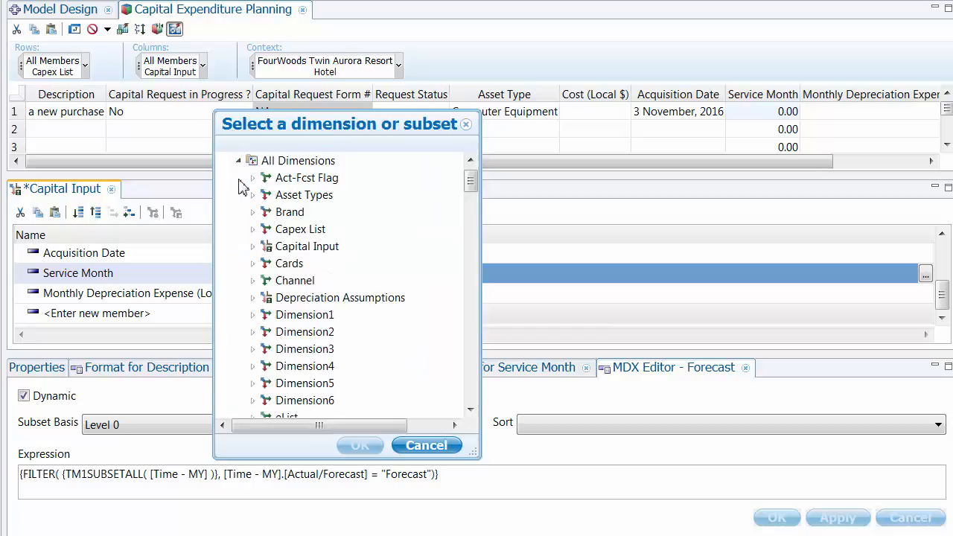
{"action": "left_click", "coordinate": [311, 249]}
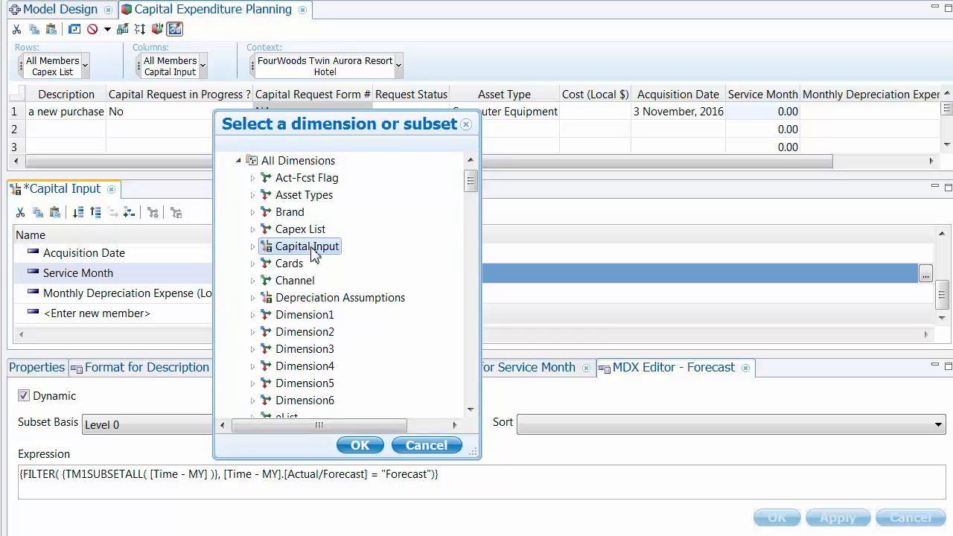
{"action": "key", "text": "t"}
{"action": "scroll", "coordinate": [312, 253], "scroll_direction": "down", "scroll_amount": 2}
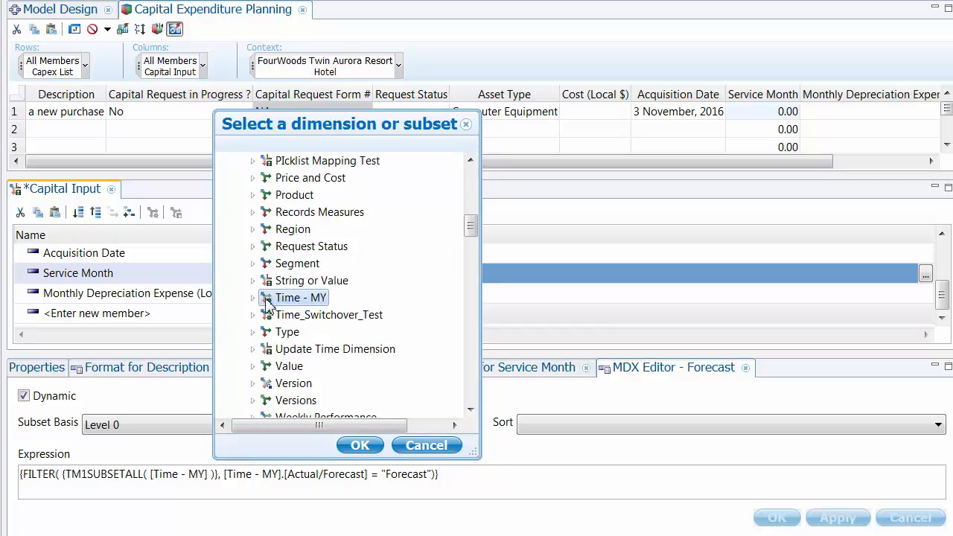
{"action": "left_click", "coordinate": [253, 299]}
{"action": "left_click", "coordinate": [312, 333]}
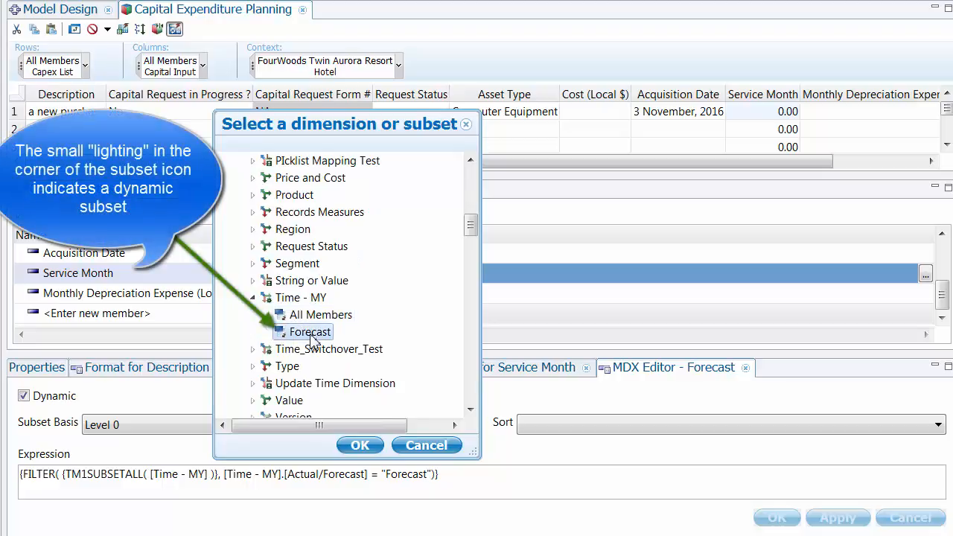
{"action": "left_click", "coordinate": [363, 447]}
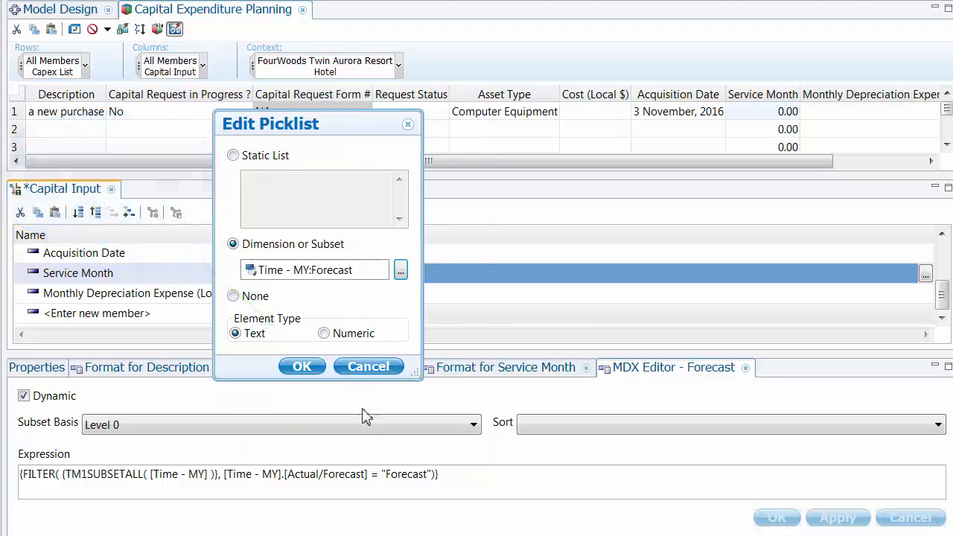
{"action": "left_click", "coordinate": [305, 367]}
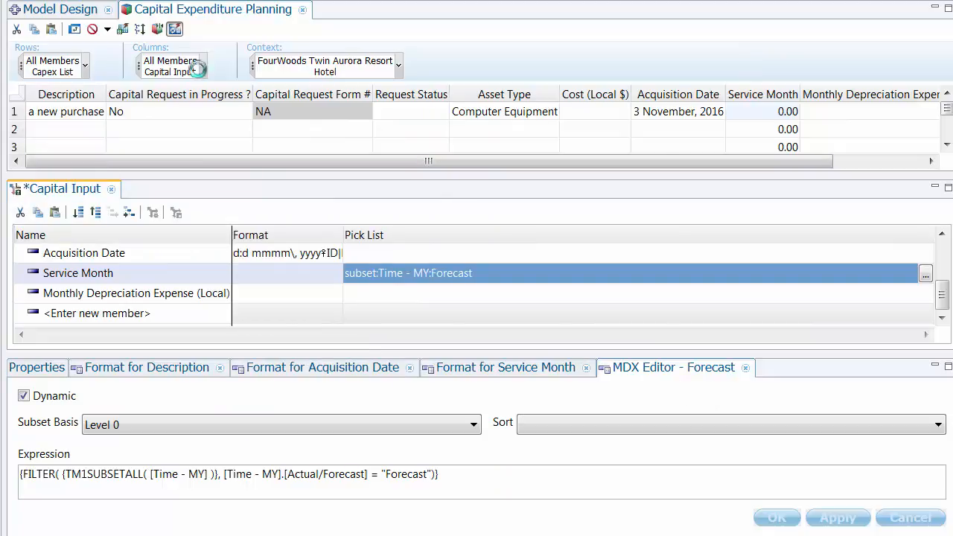
- Choose Dec 2016 as the Service Month in row 1 of the Capital Expenditure Planning cube
{"action": "left_click", "coordinate": [775, 112]}
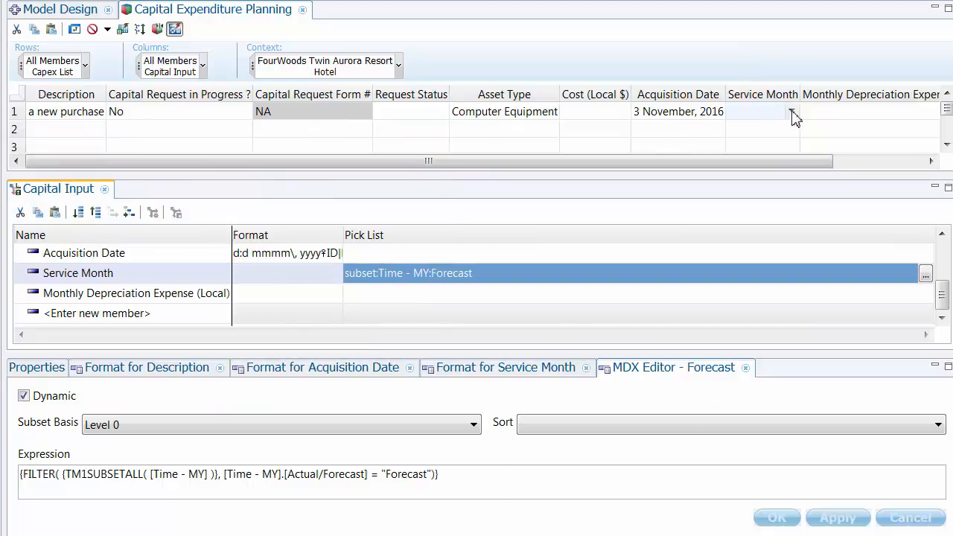
{"action": "left_click", "coordinate": [792, 113]}
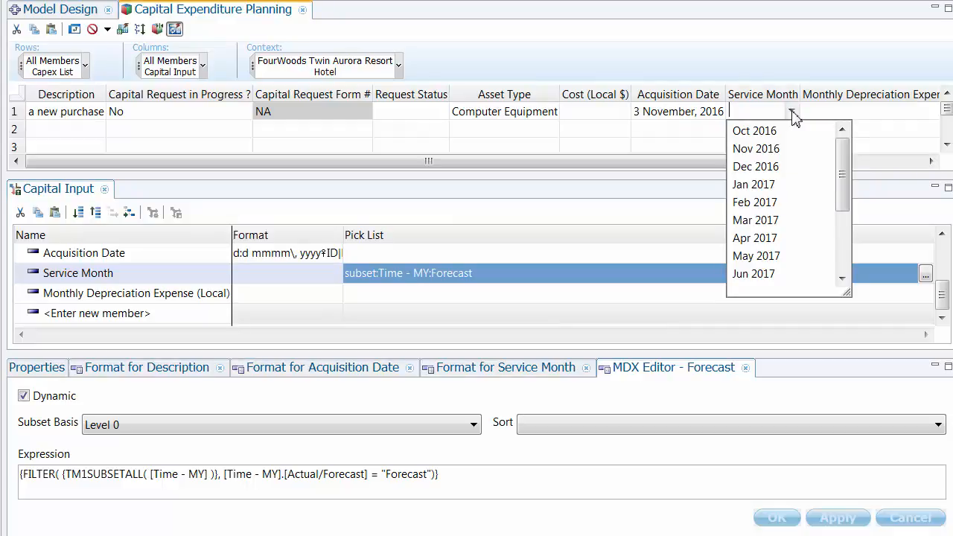
{"action": "left_click", "coordinate": [761, 167]}
{"action": "key", "text": "Return"}
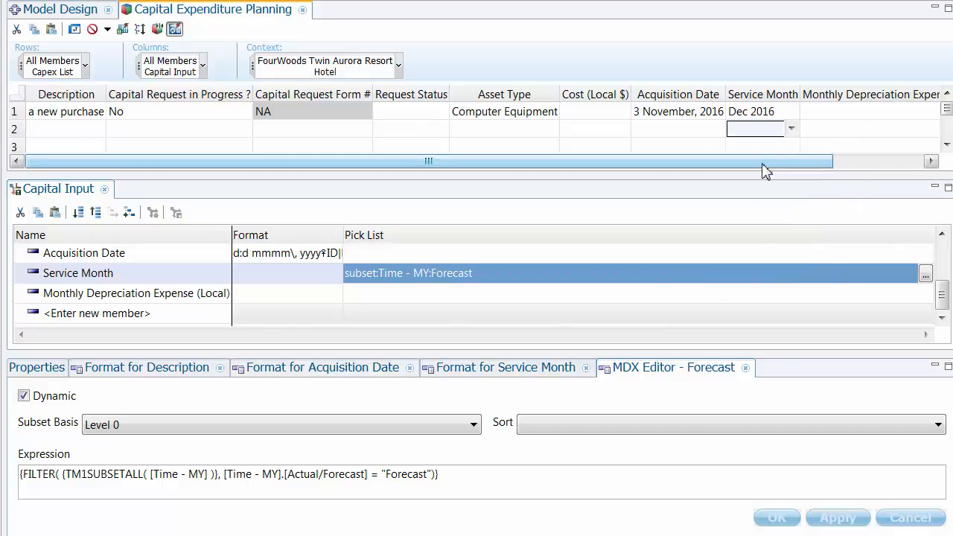
- Close the Forecast MDX editor, the three format editors and the Capital Input dimension editor
{"action": "left_click", "coordinate": [746, 368]}
{"action": "left_click", "coordinate": [586, 368]}
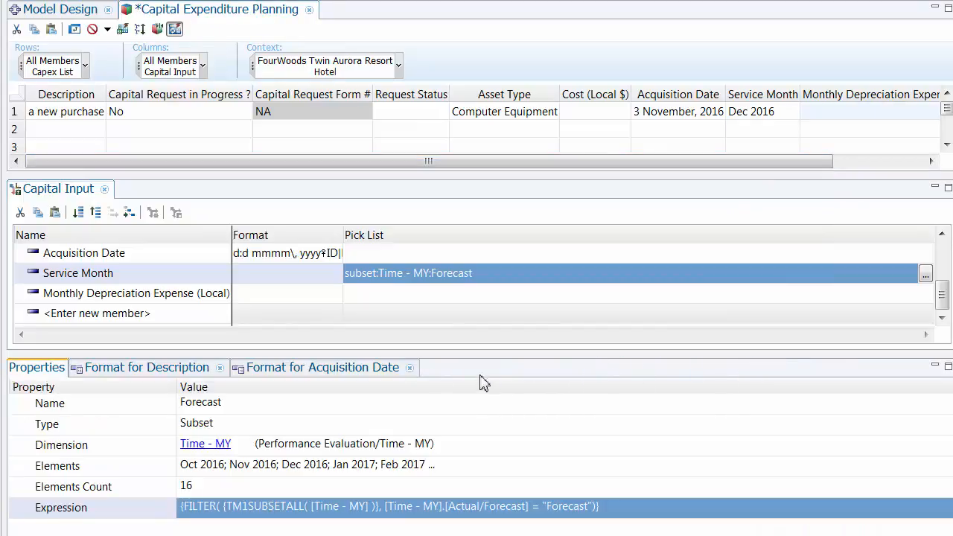
{"action": "left_click", "coordinate": [410, 368]}
{"action": "left_click", "coordinate": [219, 368]}
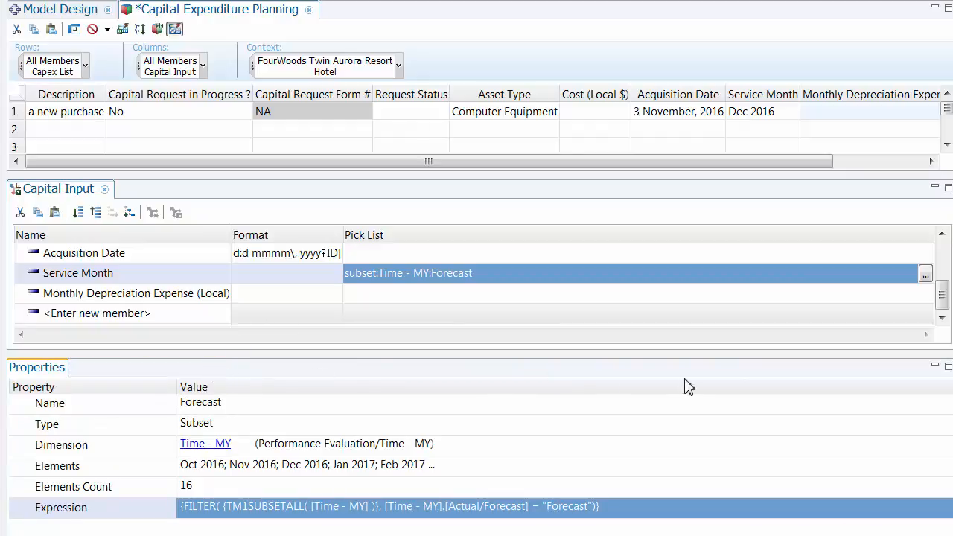
{"action": "left_click", "coordinate": [104, 190]}
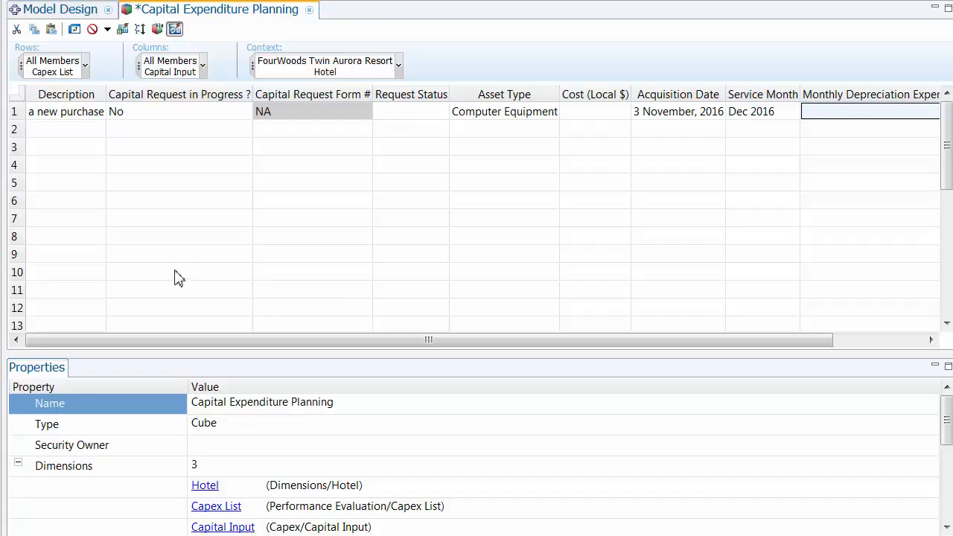
- Create a picklist cube for the Capital Expenditure Planning cube and widen the view area
{"action": "left_click_drag", "start_coordinate": [0, 236], "coordinate": [1, 237]}
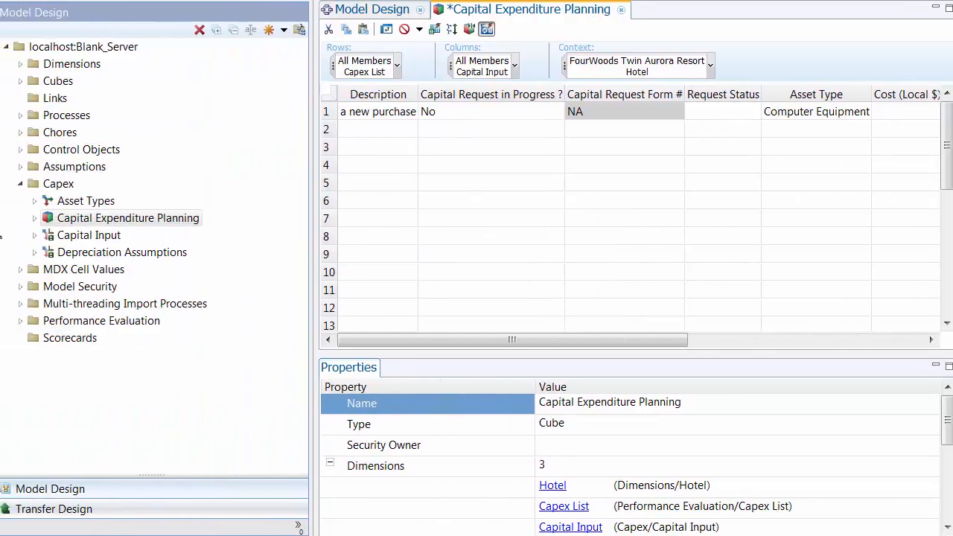
{"action": "right_click", "coordinate": [87, 218]}
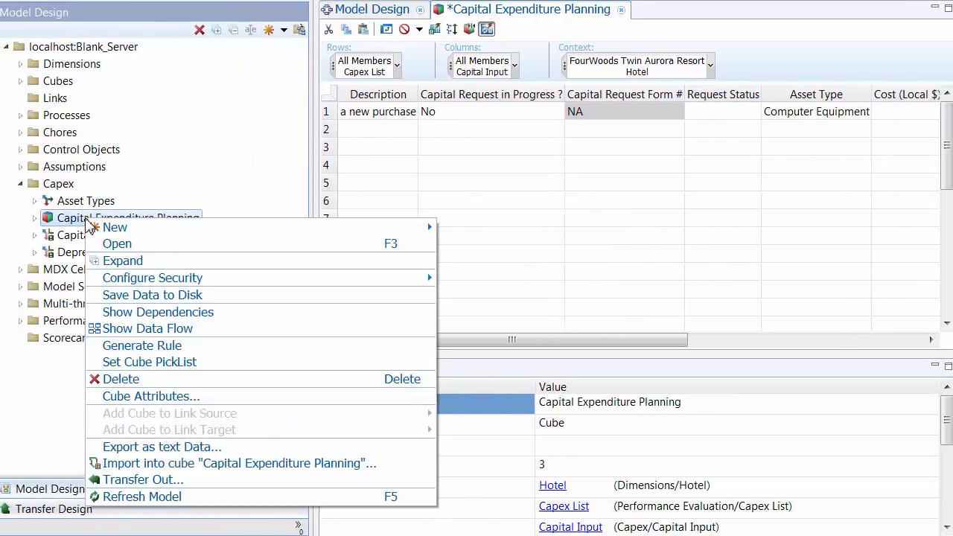
{"action": "left_click", "coordinate": [157, 363]}
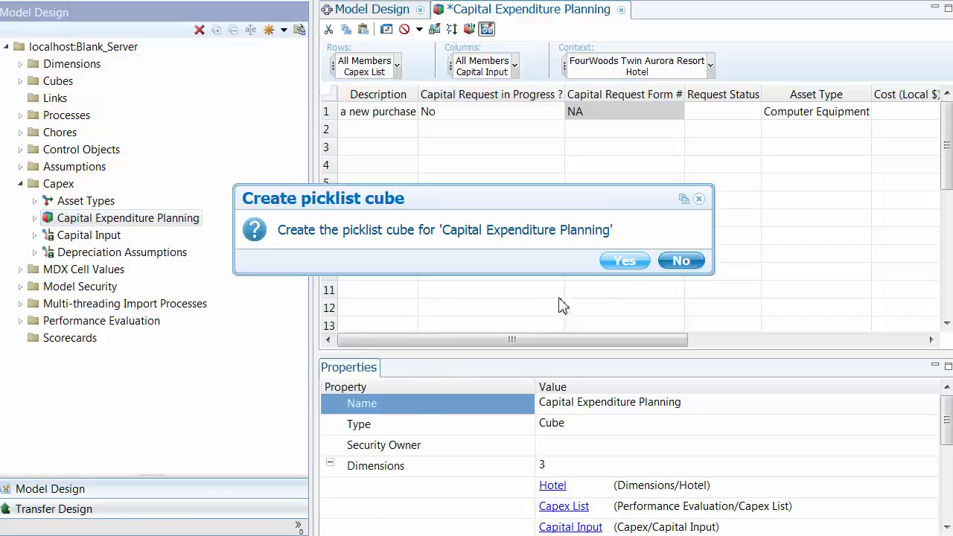
{"action": "left_click", "coordinate": [622, 264]}
{"action": "left_click_drag", "start_coordinate": [314, 298], "coordinate": [38, 298]}
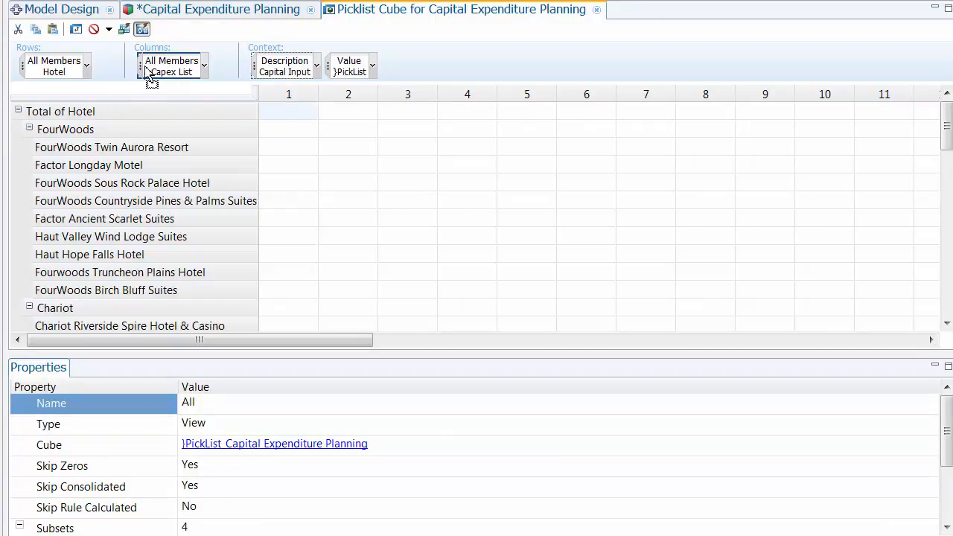
- Arrange the picklist cube with Capex List on rows, Capital Input on columns and Hotel as context set to FourWoods Twin Aurora Resort
{"action": "left_click_drag", "start_coordinate": [64, 72], "coordinate": [284, 67]}
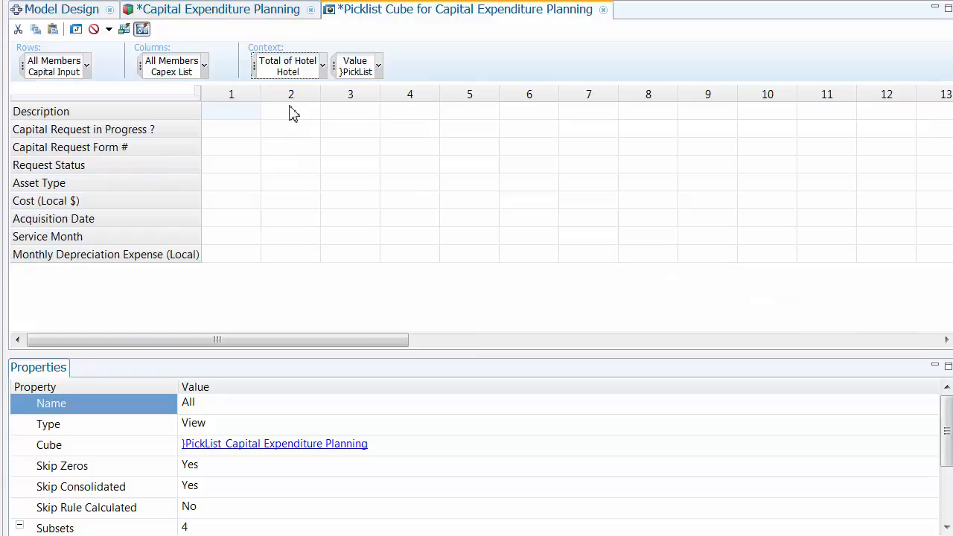
{"action": "left_click", "coordinate": [76, 29]}
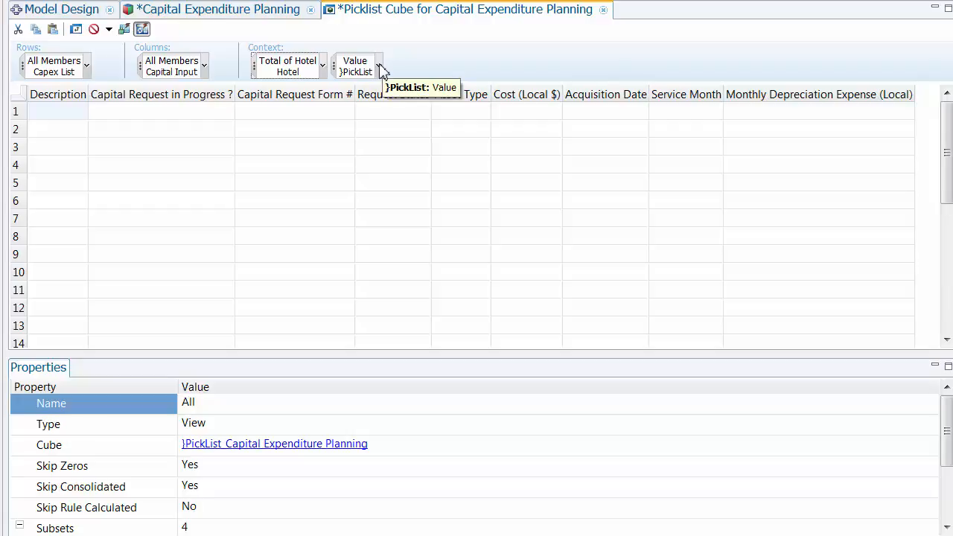
{"action": "left_click", "coordinate": [52, 131]}
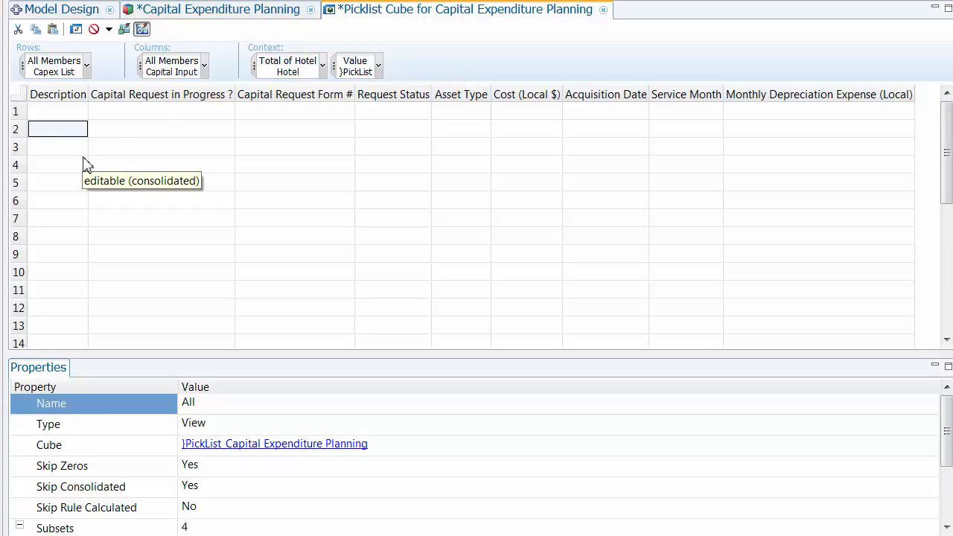
{"action": "key", "text": "Right"}
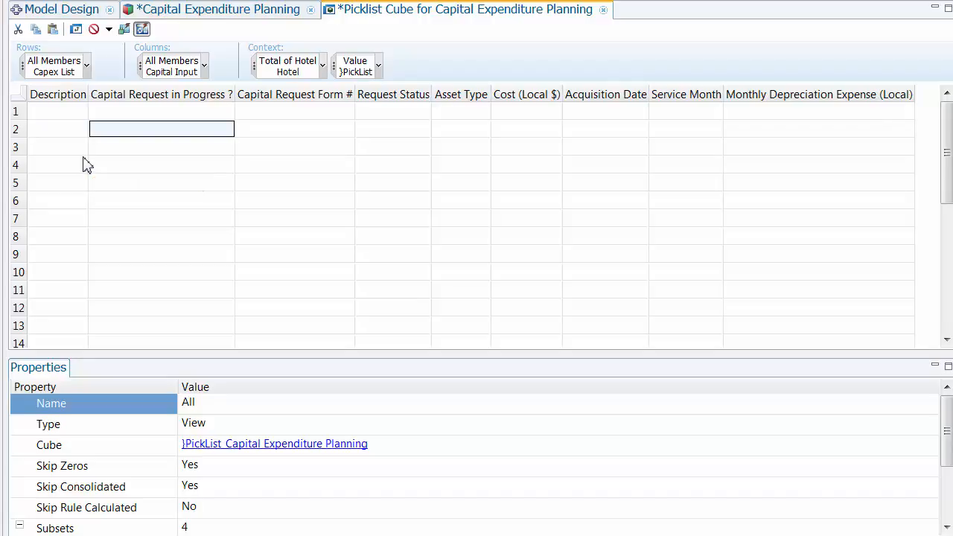
{"action": "key", "text": "Up"}
{"action": "key", "text": "Down"}
{"action": "left_click", "coordinate": [325, 69]}
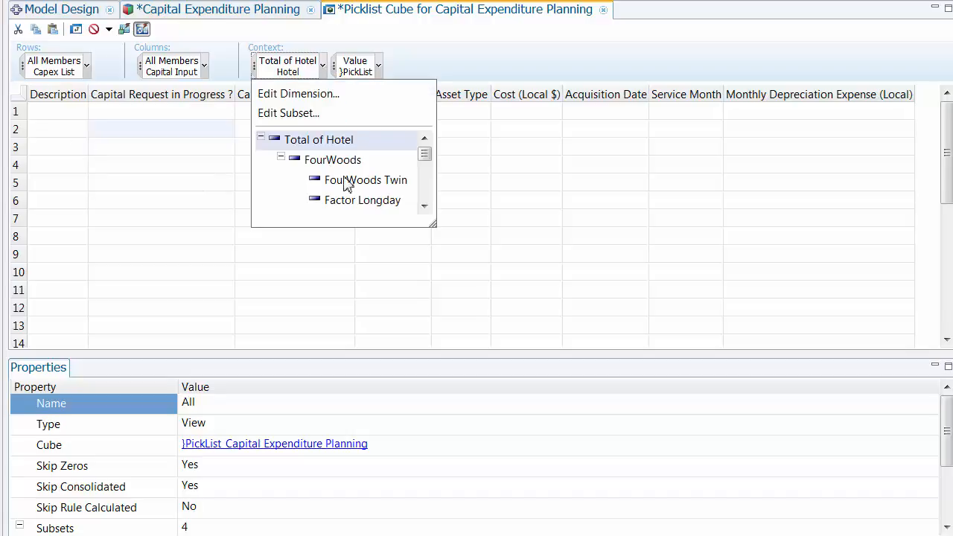
{"action": "left_click", "coordinate": [352, 182]}
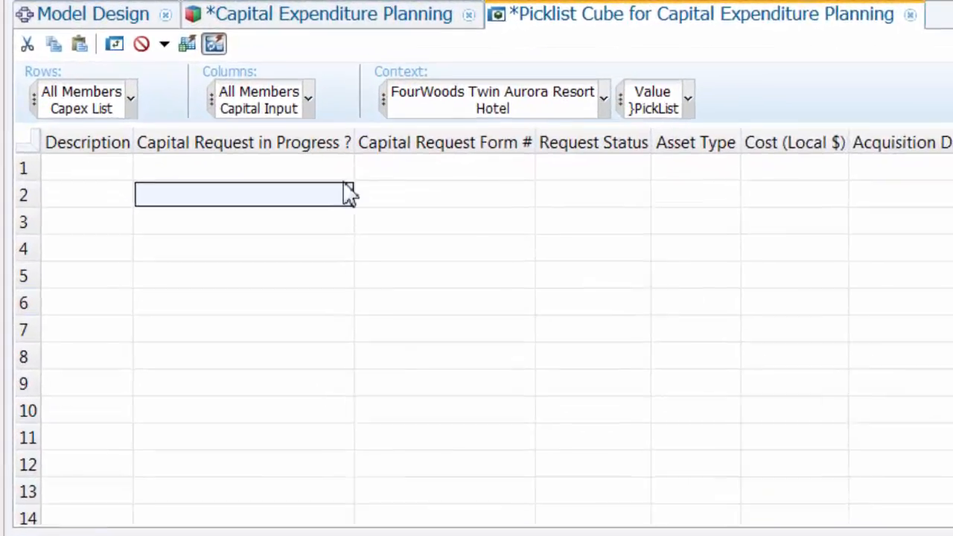
- Define Capital Request in Progress ? picklists as static:Y:N for row 1 and static:Yes:No for row 2, and save the picklist cube
{"action": "key", "text": "Up"}
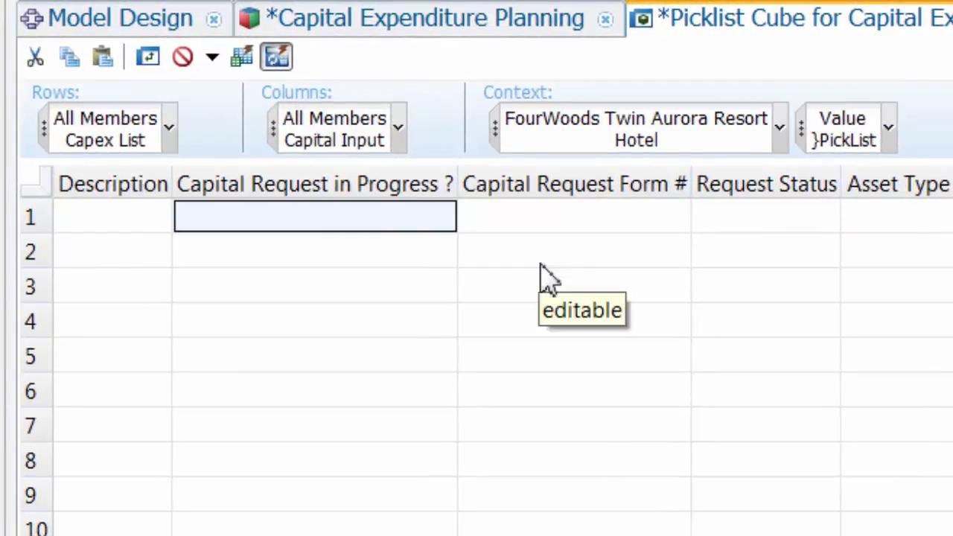
{"action": "type", "text": "stat"}
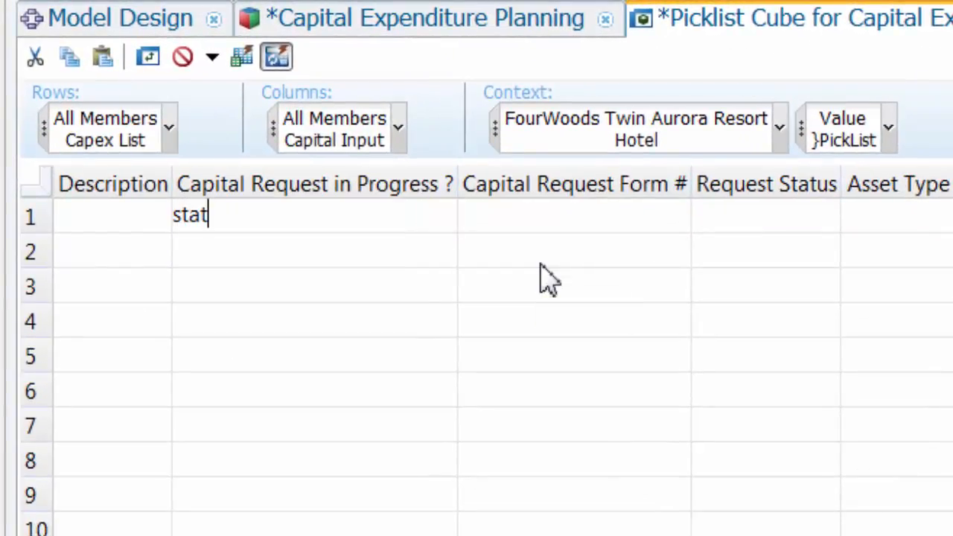
{"action": "type", "text": "ic:Y:"}
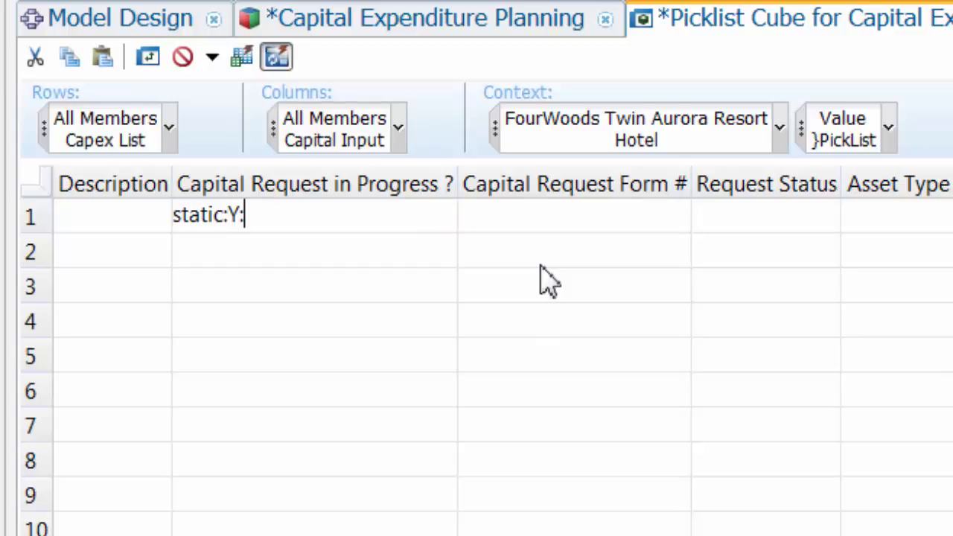
{"action": "type", "text": "N"}
{"action": "key", "text": "Return"}
{"action": "type", "text": "static:"}
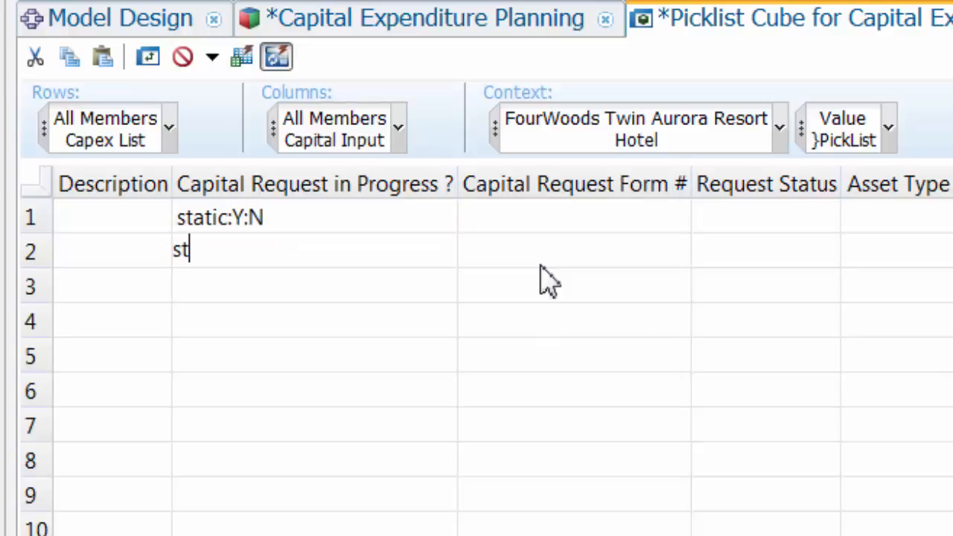
{"action": "type", "text": "Yes:No"}
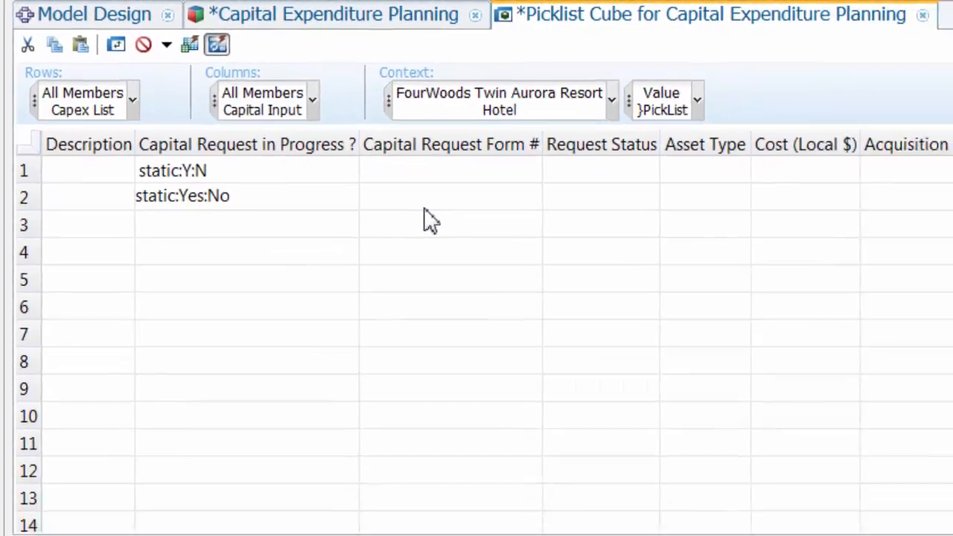
{"action": "key", "text": "Return"}
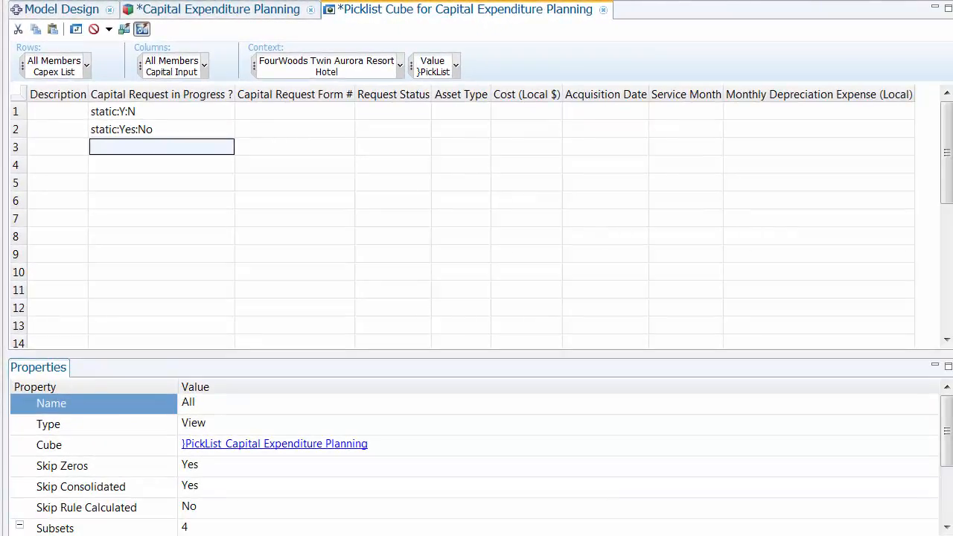
{"action": "key", "text": "ctrl+s"}
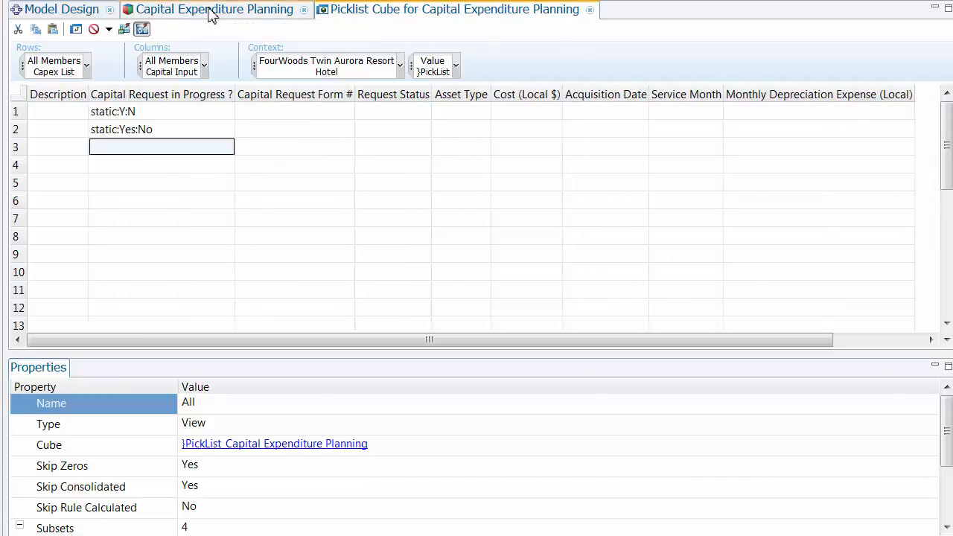
- Check the Capital Request in Progress ? picklist choices for rows 1 and 2 in the Capital Expenditure Planning cube
{"action": "left_click", "coordinate": [210, 11]}
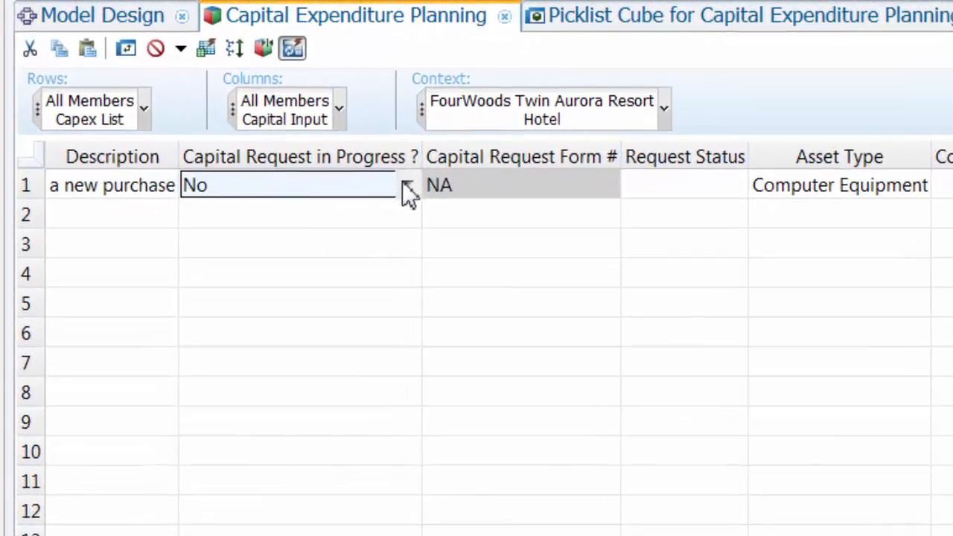
{"action": "left_click", "coordinate": [405, 186]}
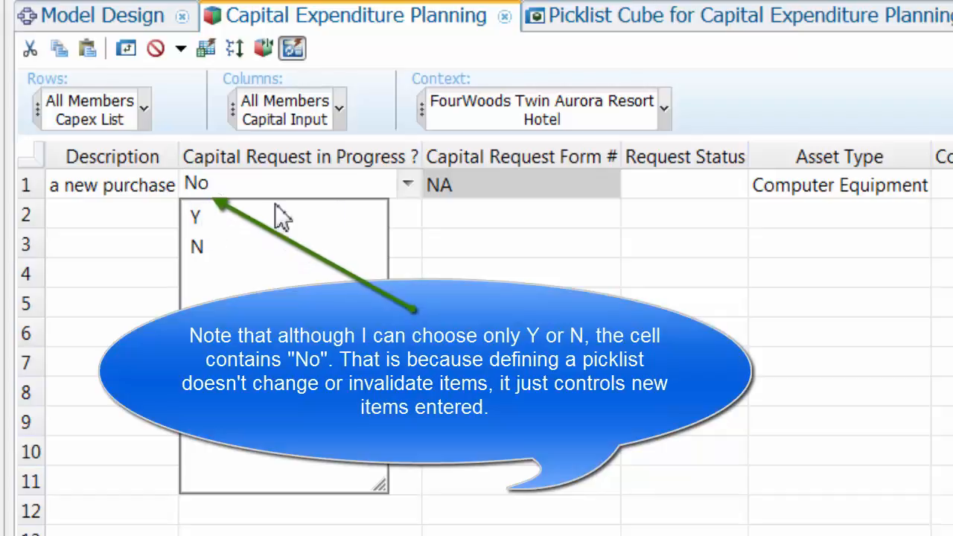
{"action": "left_click", "coordinate": [408, 215]}
{"action": "left_click", "coordinate": [408, 214]}
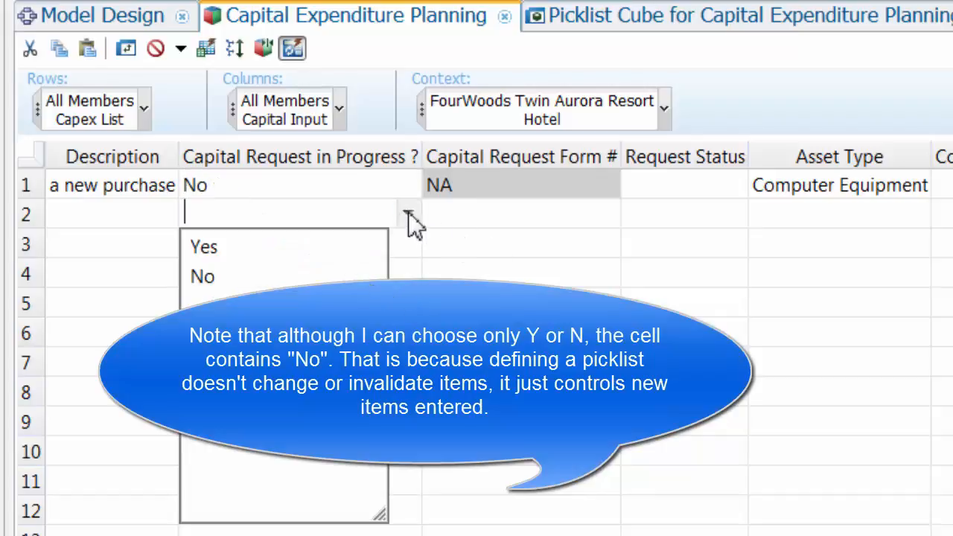
- Clear the static picklist definitions for Capital Request in Progress ? in rows 1 and 2 of the picklist cube
{"action": "left_click", "coordinate": [243, 189]}
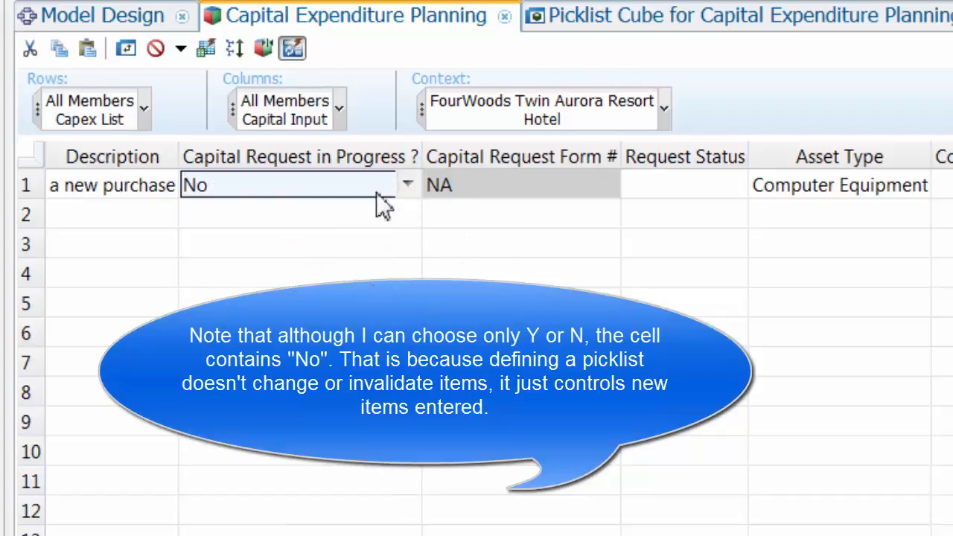
{"action": "left_click", "coordinate": [633, 25]}
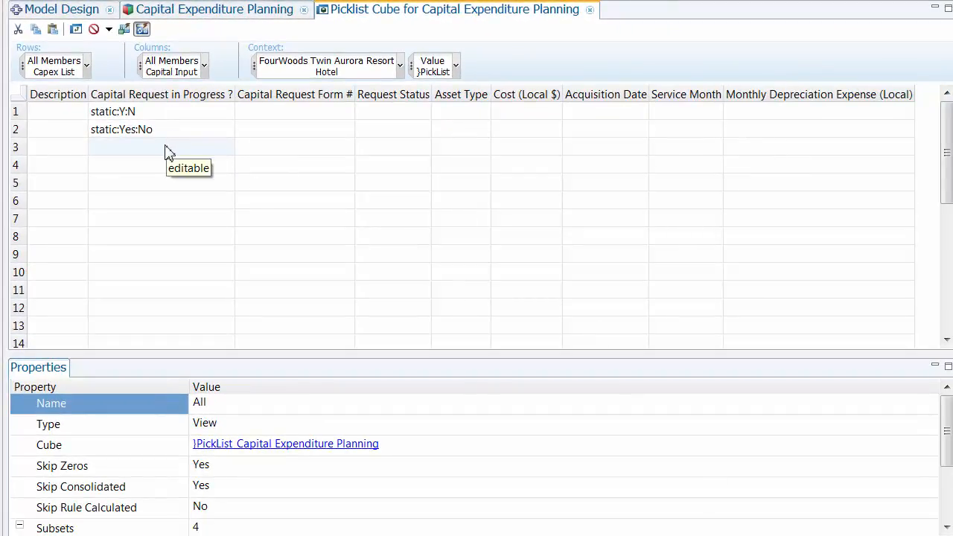
{"action": "left_click_drag", "start_coordinate": [166, 146], "coordinate": [170, 116]}
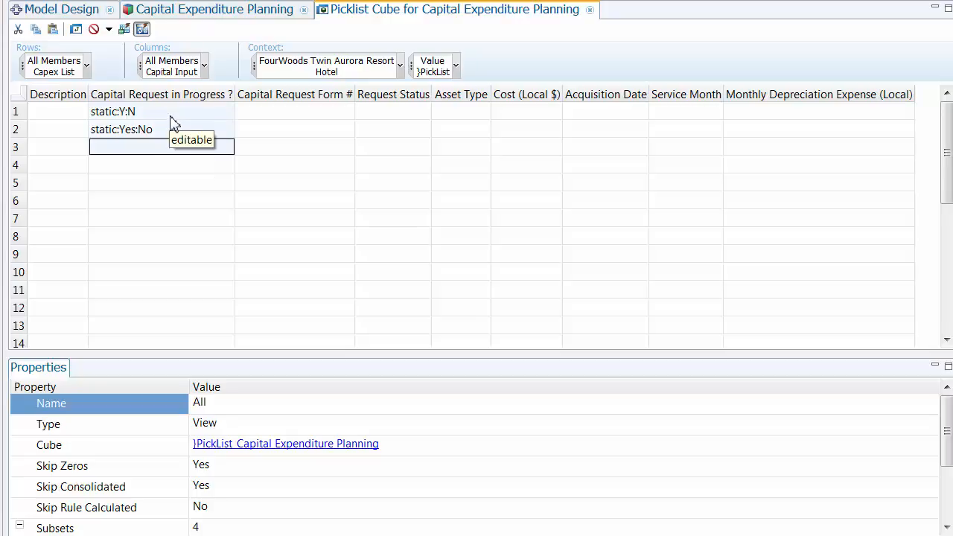
{"action": "key", "text": "Delete"}
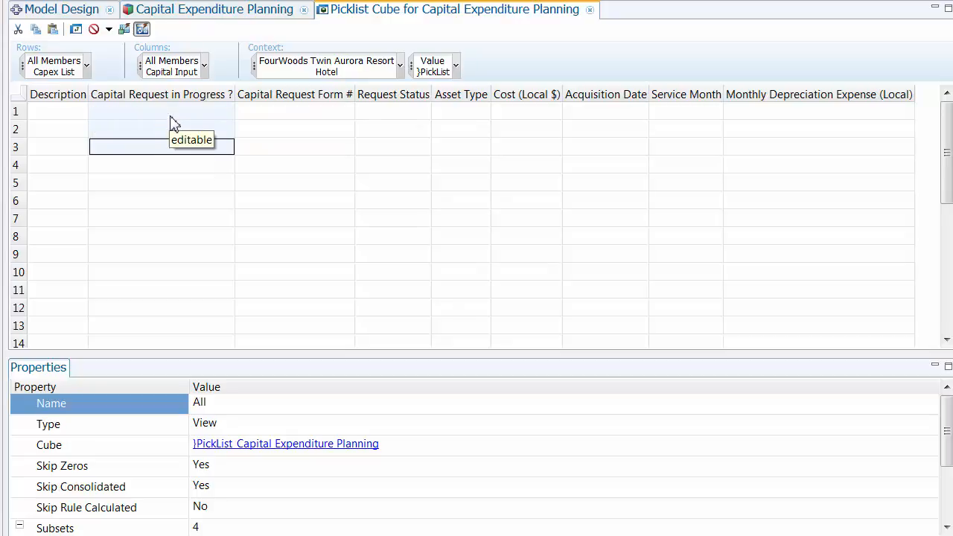
{"action": "left_click", "coordinate": [169, 116]}
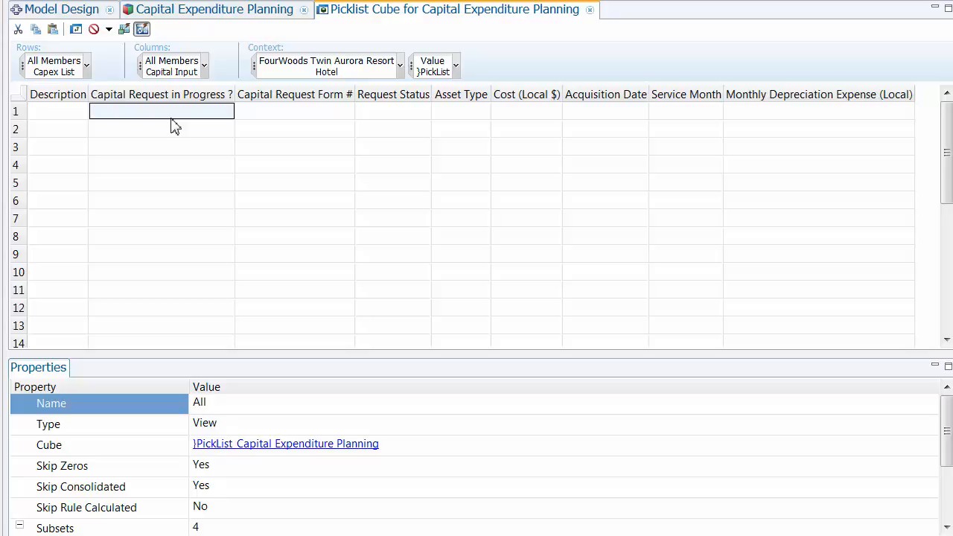
{"action": "double_click", "coordinate": [172, 119]}
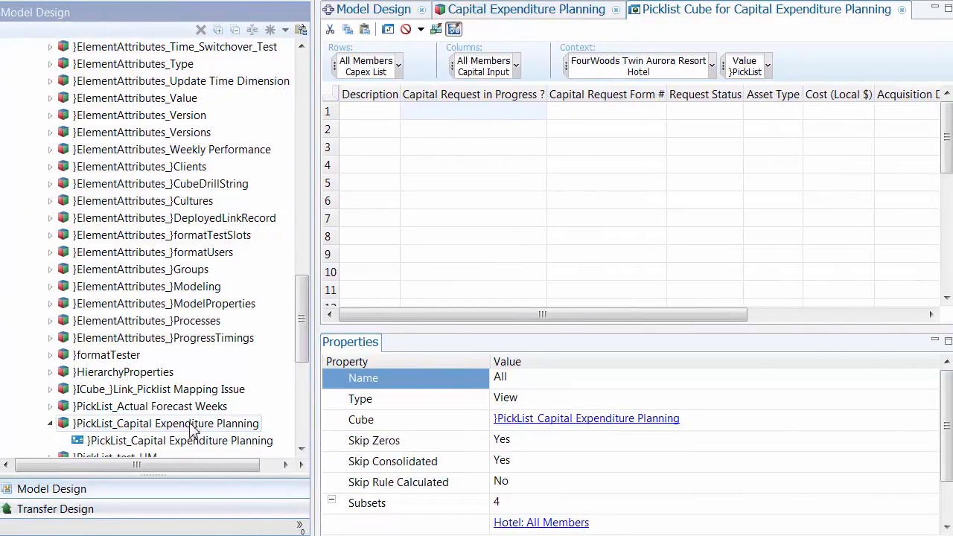
- Open the rule of the }PickList_Capital Expenditure Planning cube and dock its editor below the picklist cube view
{"action": "left_click", "coordinate": [187, 431]}
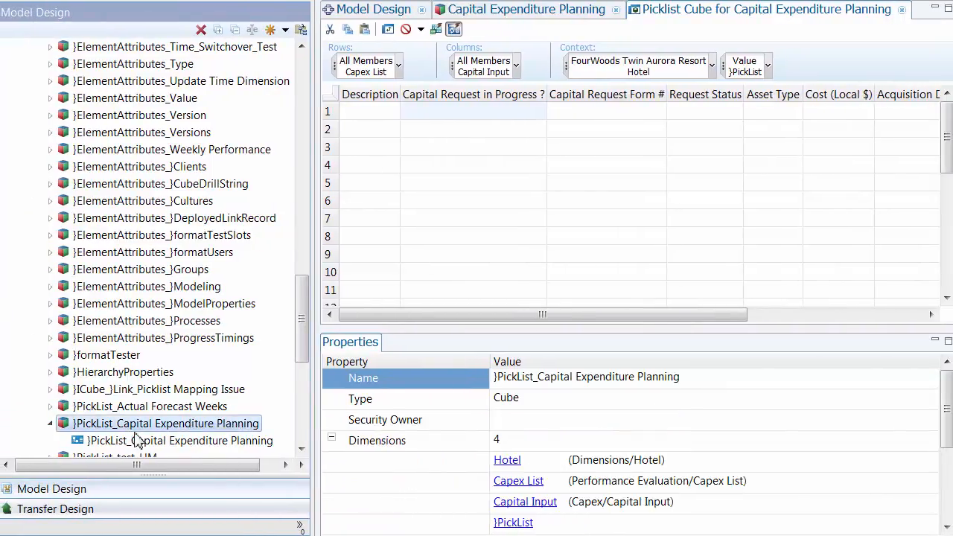
{"action": "left_click", "coordinate": [183, 443]}
{"action": "double_click", "coordinate": [183, 441]}
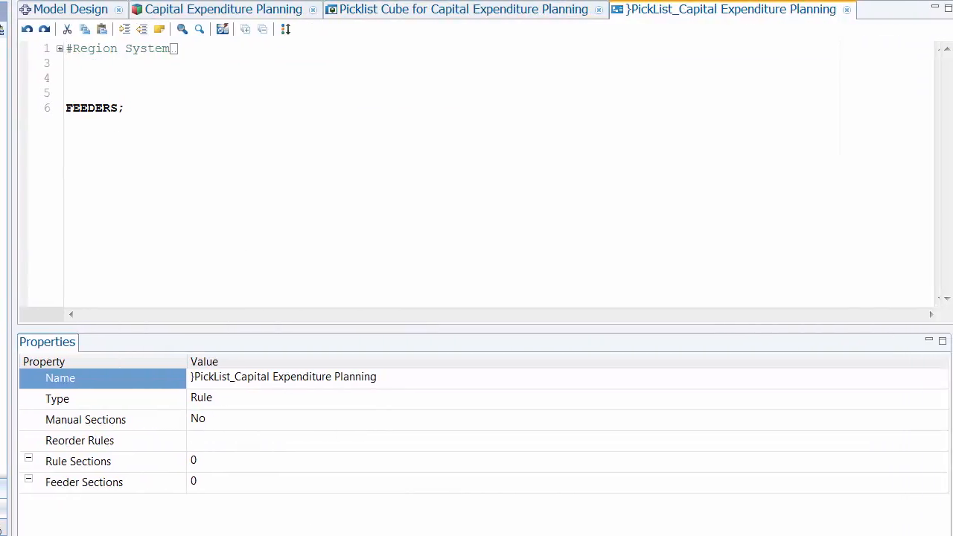
{"action": "left_click", "coordinate": [934, 340]}
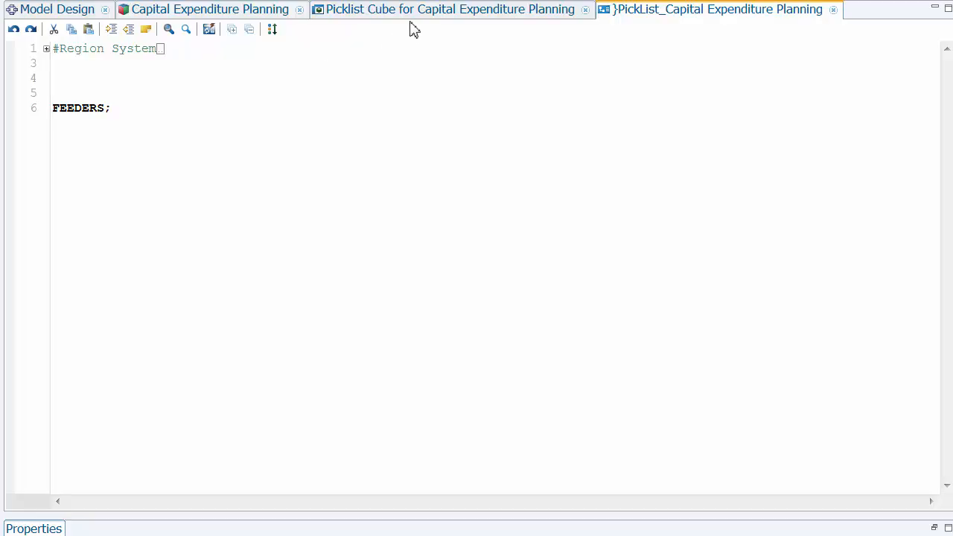
{"action": "left_click_drag", "start_coordinate": [621, 12], "coordinate": [402, 523]}
- Begin the picklist rule above FEEDERS with ['Capital Request Form #']=S:'Subset:Car_Number:'
{"action": "left_click", "coordinate": [114, 338]}
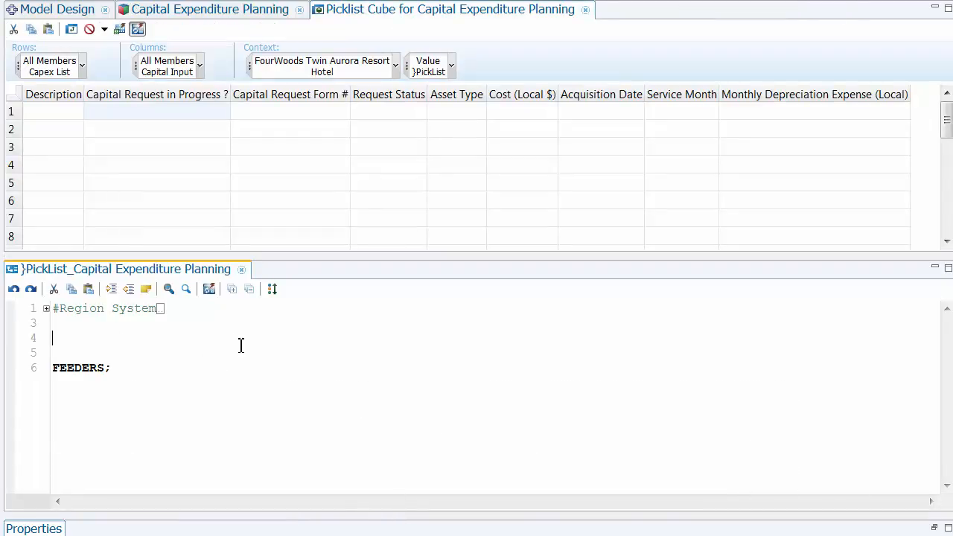
{"action": "type", "text": "['"}
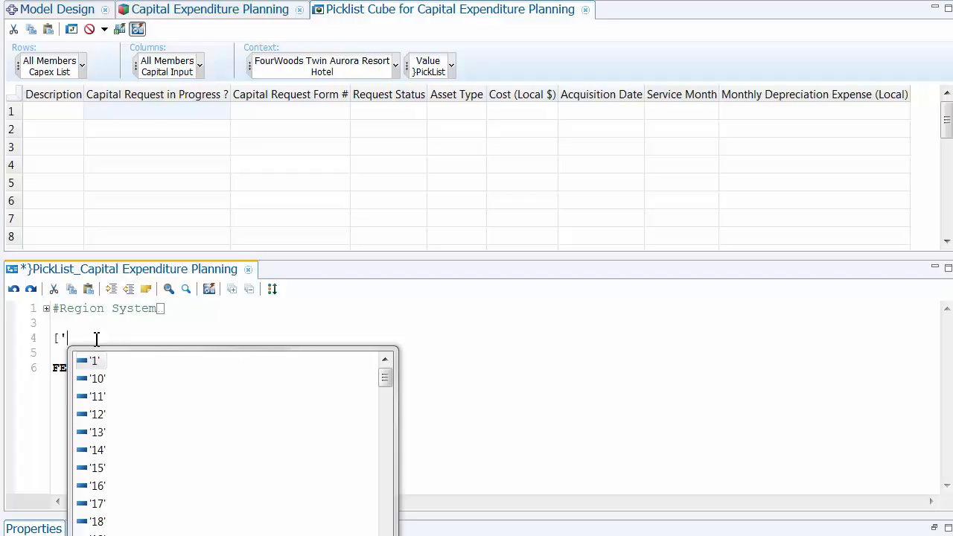
{"action": "type", "text": "Ca"}
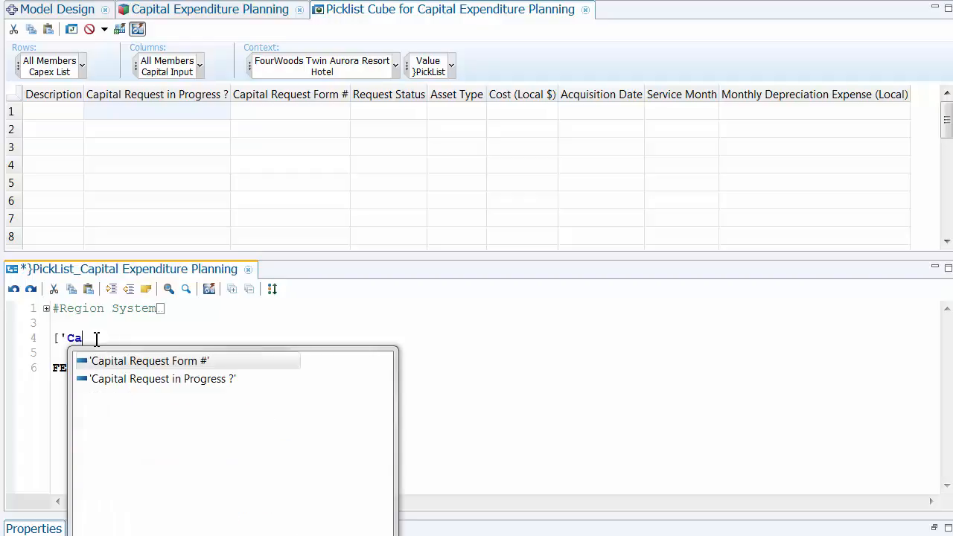
{"action": "key", "text": "Return"}
{"action": "type", "text": "]"}
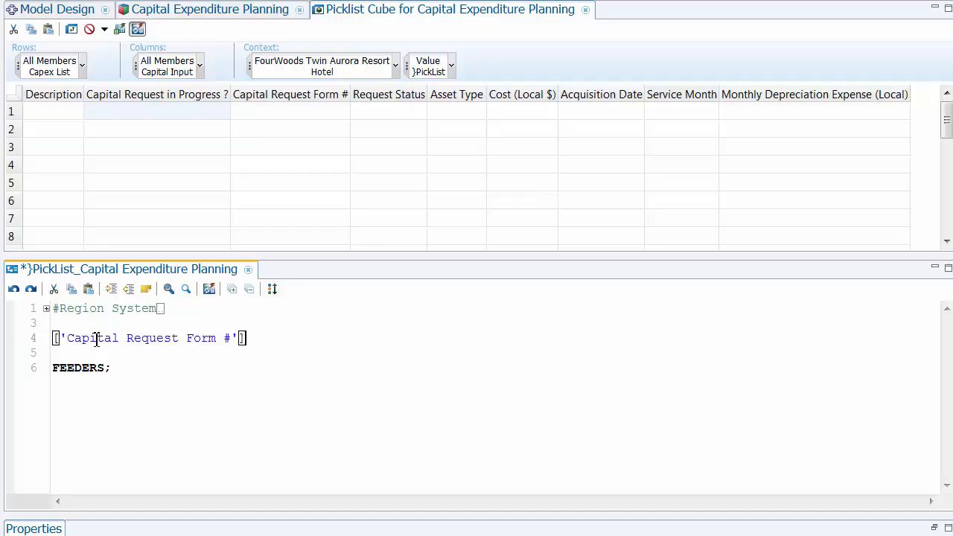
{"action": "type", "text": "=S:"}
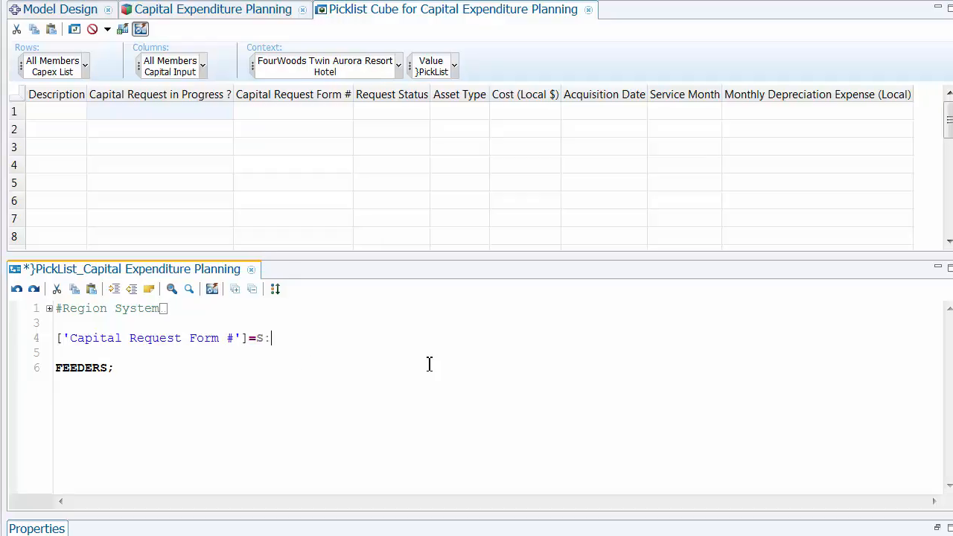
{"action": "type", "text": "'Subset"}
{"action": "type", "text": ":Car_Number"}
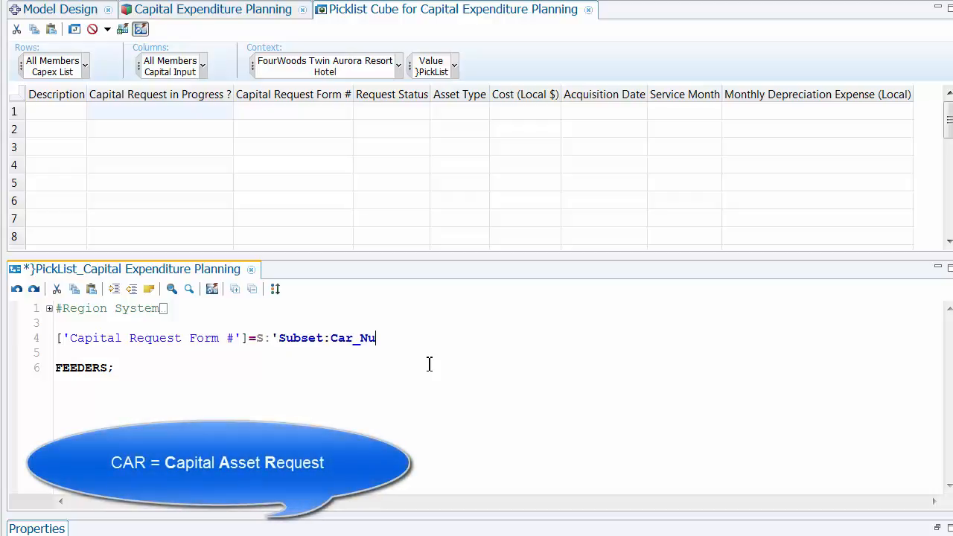
{"action": "type", "text": ":'"}
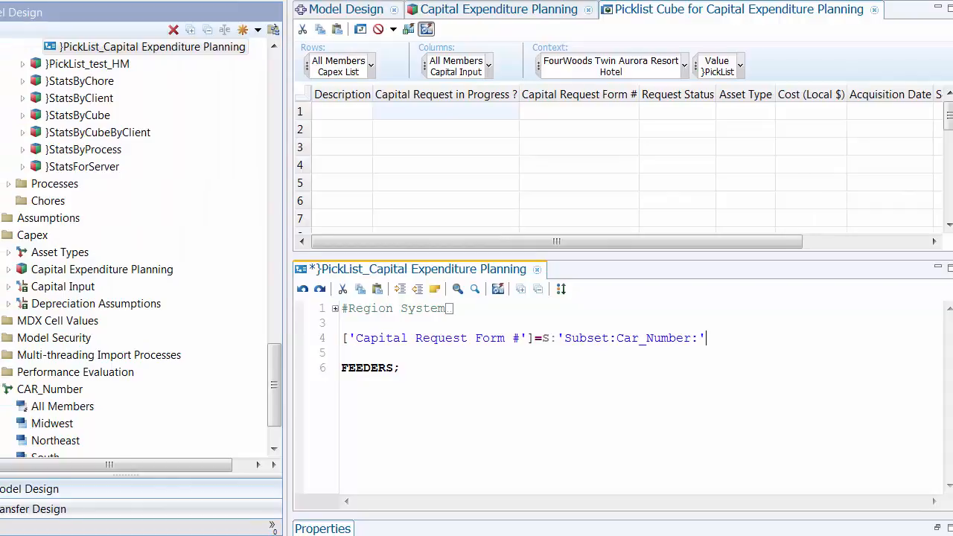
- Complete the Capital Request Form # rule by appending |Attrs('Hotel', !Hotel,'Region'); and save it
{"action": "left_click_drag", "start_coordinate": [274, 375], "coordinate": [274, 393]}
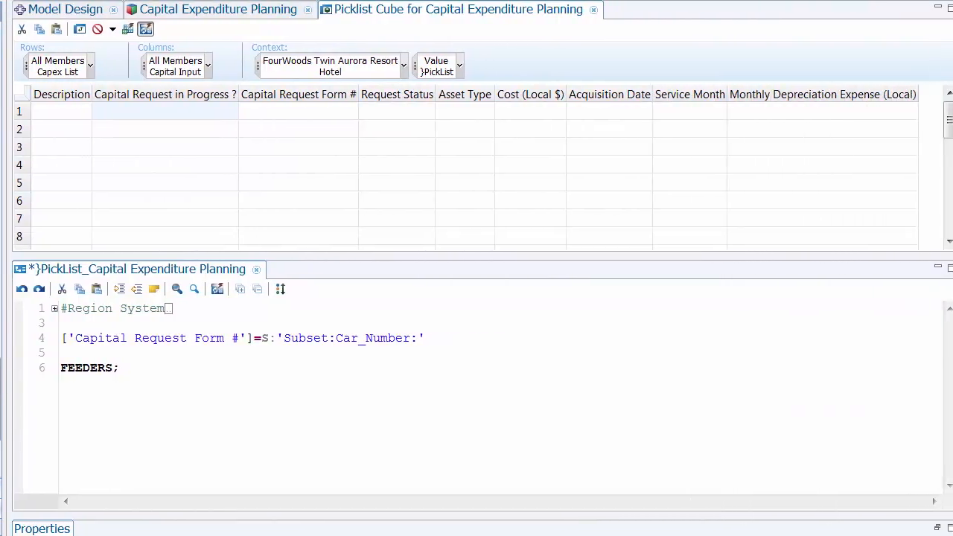
{"action": "left_click", "coordinate": [481, 336]}
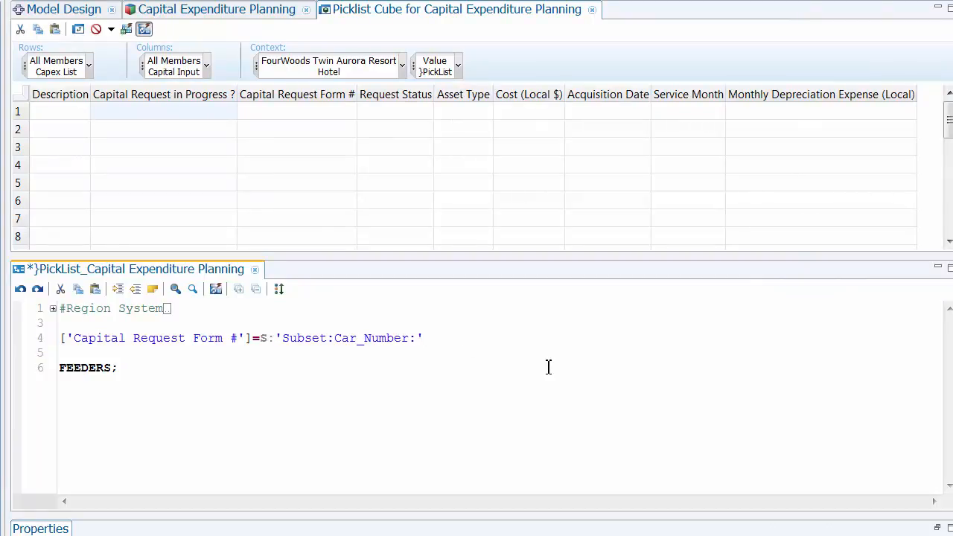
{"action": "type", "text": "|Attrs("}
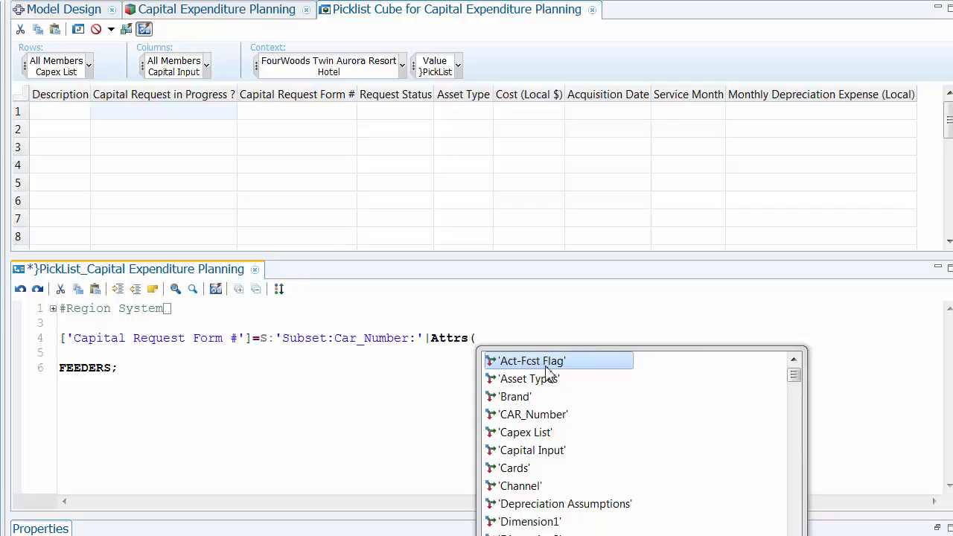
{"action": "type", "text": "'H"}
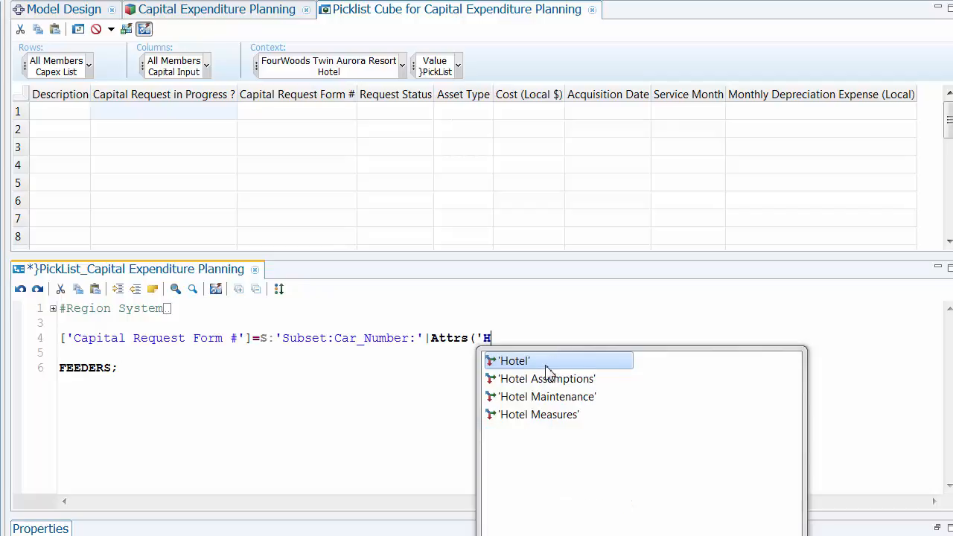
{"action": "key", "text": "Return"}
{"action": "type", "text": ", "}
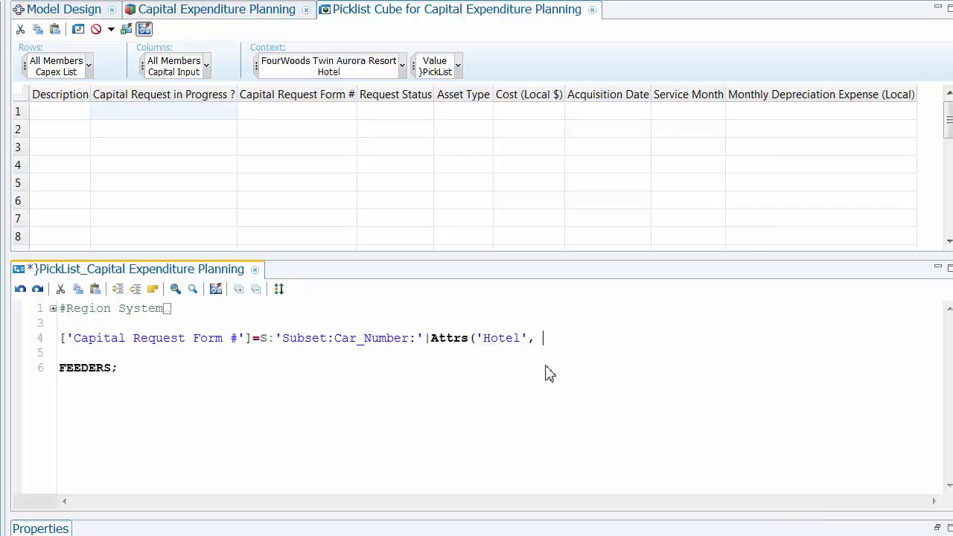
{"action": "type", "text": "!Hotel,"}
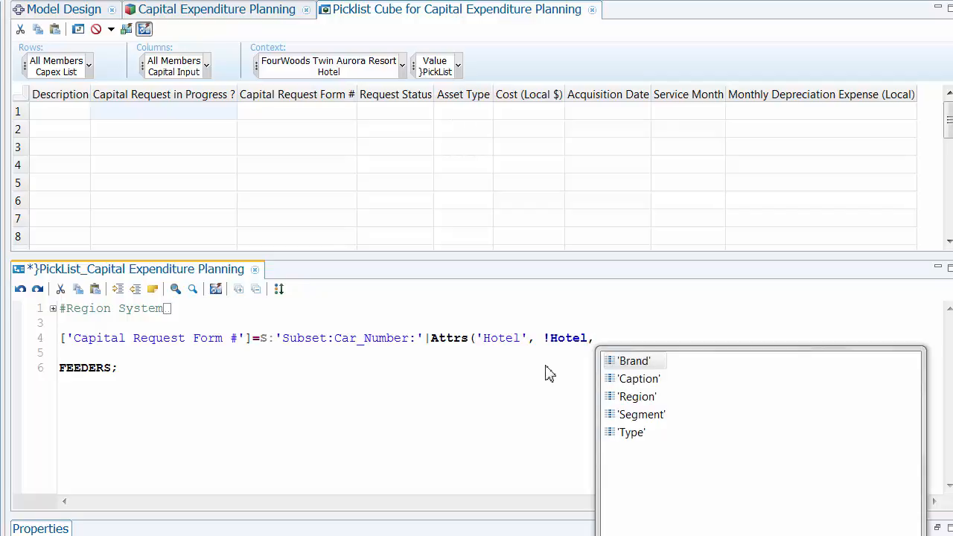
{"action": "key", "text": "Down"}
{"action": "key", "text": "Down"}
{"action": "key", "text": "Return"}
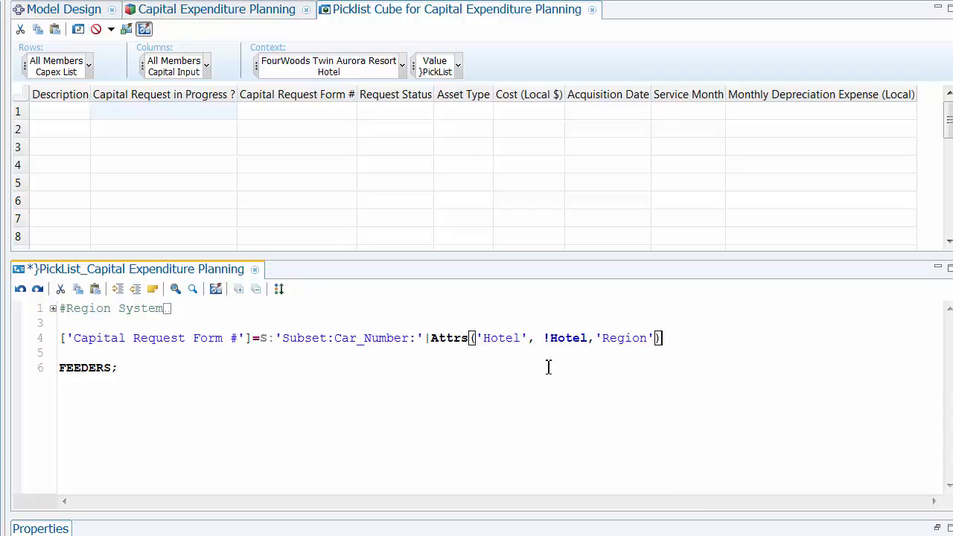
{"action": "type", "text": ";"}
{"action": "key", "text": "ctrl+s"}
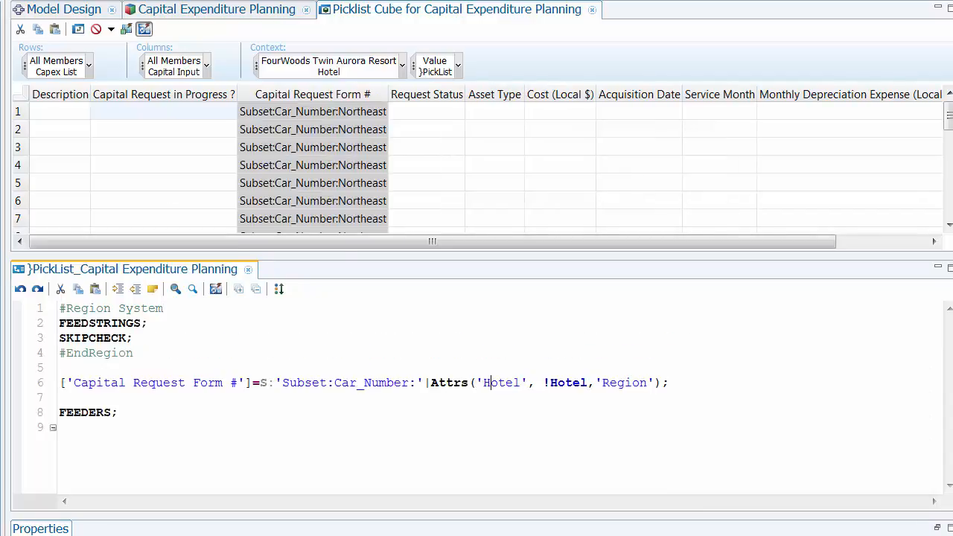
- Swap Hotel onto the picklist cube's rows in place of Capex List, review the picklists per hotel, save and close the view
{"action": "left_click", "coordinate": [288, 116]}
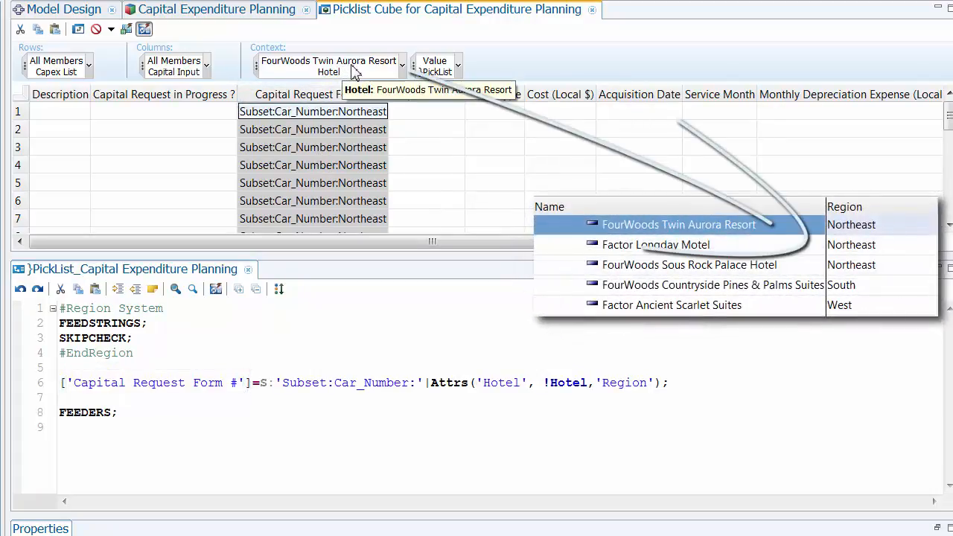
{"action": "left_click_drag", "start_coordinate": [101, 118], "coordinate": [23, 158]}
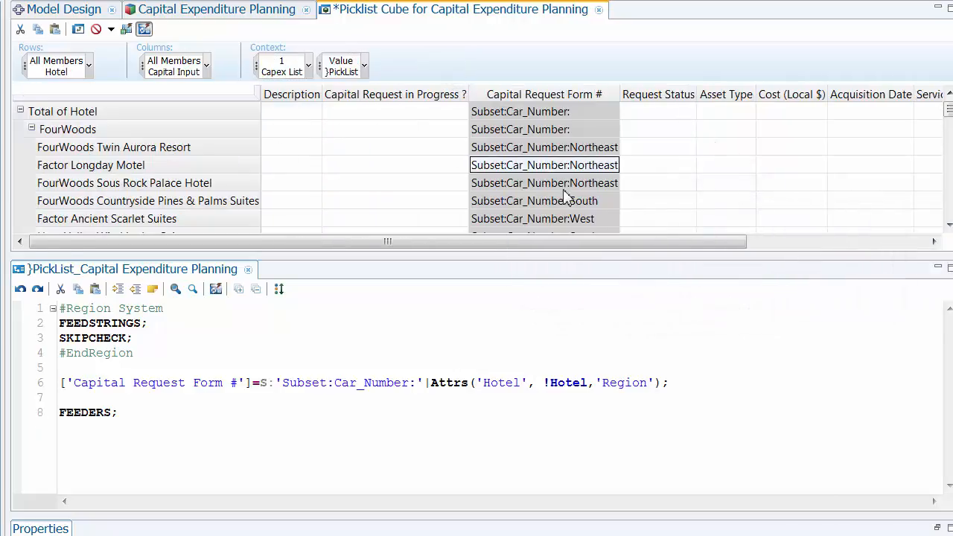
{"action": "scroll", "coordinate": [562, 200], "scroll_direction": "down", "scroll_amount": 2}
{"action": "left_click", "coordinate": [542, 151]}
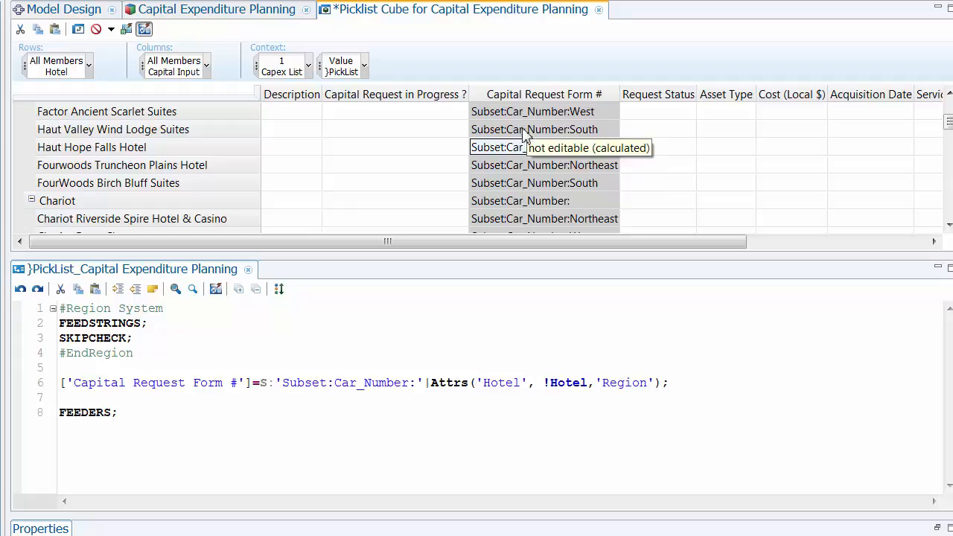
{"action": "key", "text": "ctrl+s"}
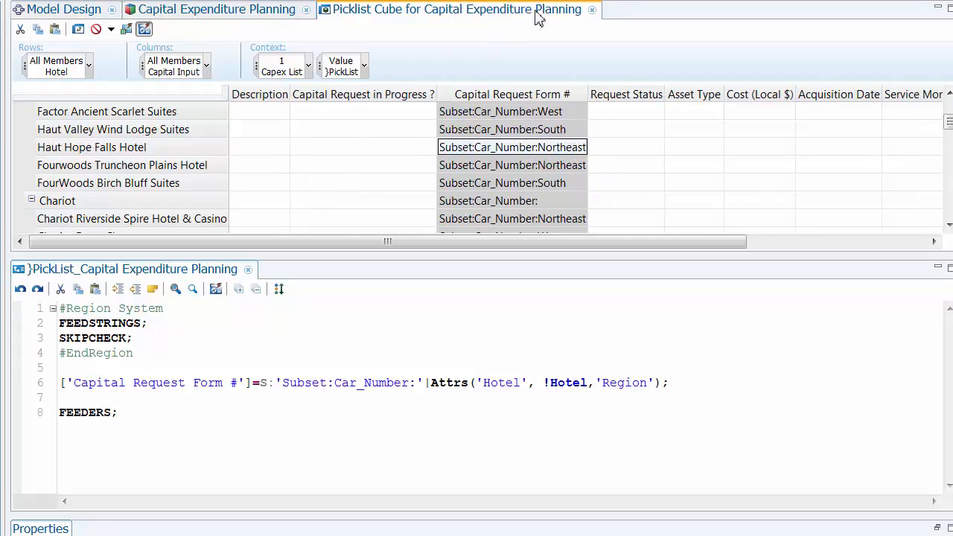
{"action": "left_click", "coordinate": [594, 11]}
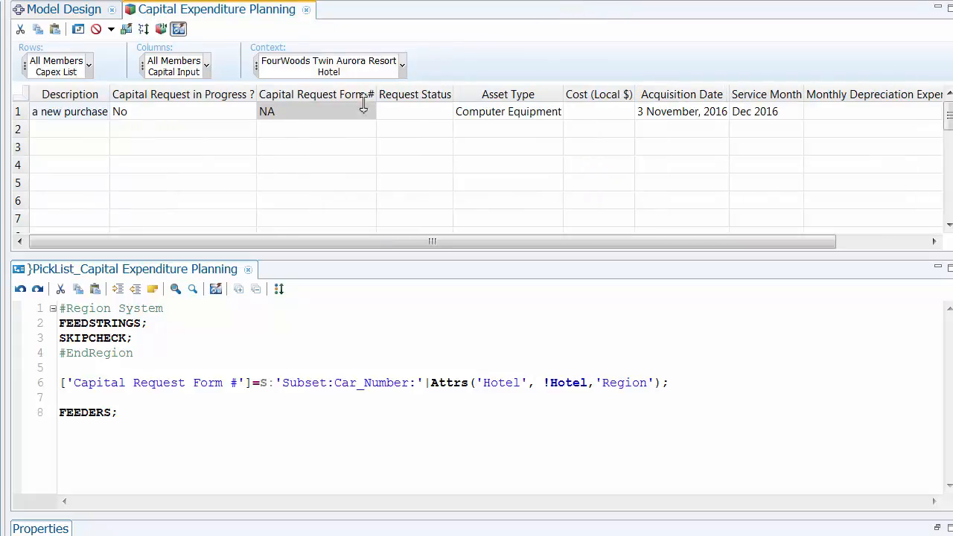
- Set Capital Request in Progress ? to Yes for row 1 of the Capital Expenditure Planning cube
{"action": "left_click", "coordinate": [219, 114]}
{"action": "left_click", "coordinate": [248, 117]}
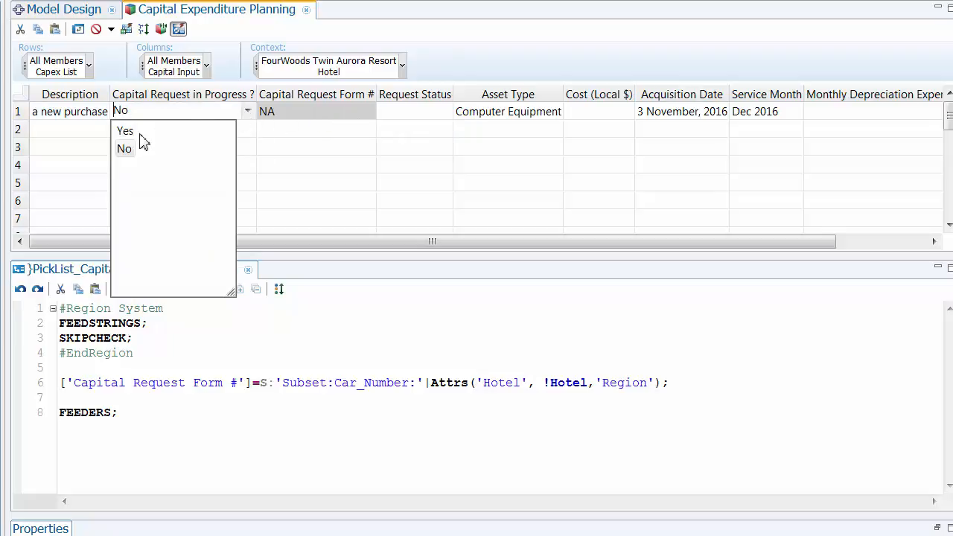
{"action": "left_click", "coordinate": [140, 132]}
{"action": "left_click", "coordinate": [140, 135]}
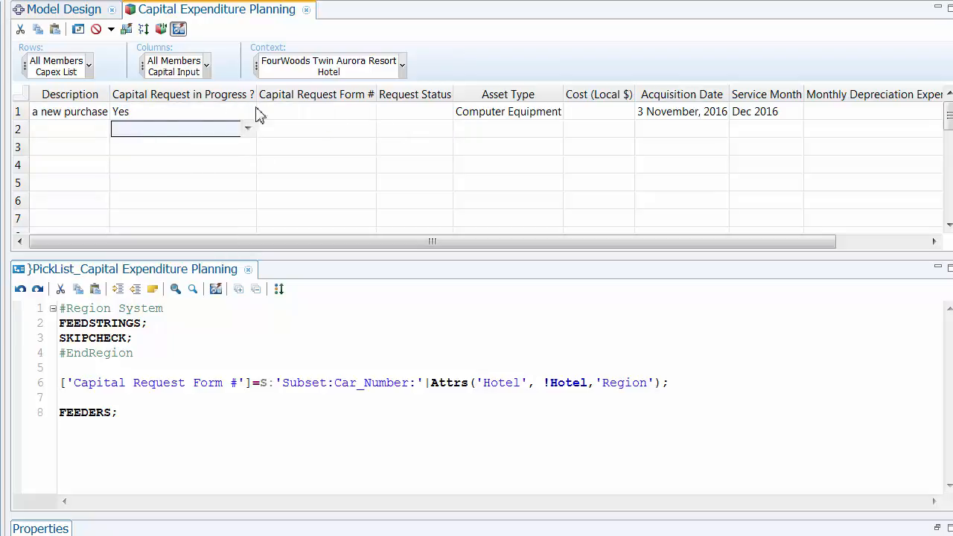
- Check the Capital Request Form # picklist choices in row 1 for FourWoods Twin Aurora Resort
{"action": "left_click", "coordinate": [318, 113]}
{"action": "left_click", "coordinate": [369, 113]}
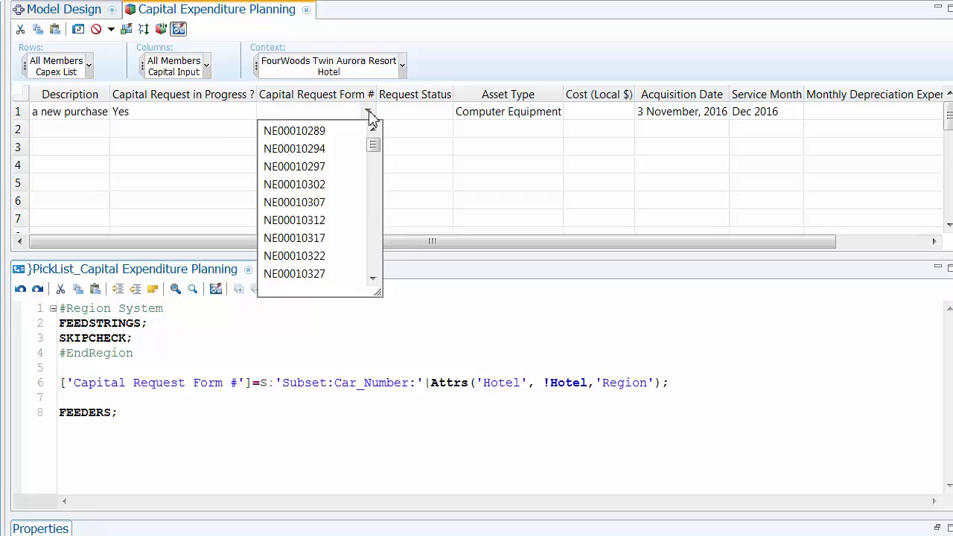
{"action": "mouse_move", "coordinate": [375, 147]}
{"action": "left_mouse_down"}
{"action": "mouse_move", "coordinate": [380, 240]}
{"action": "mouse_move", "coordinate": [379, 142]}
{"action": "left_mouse_up"}
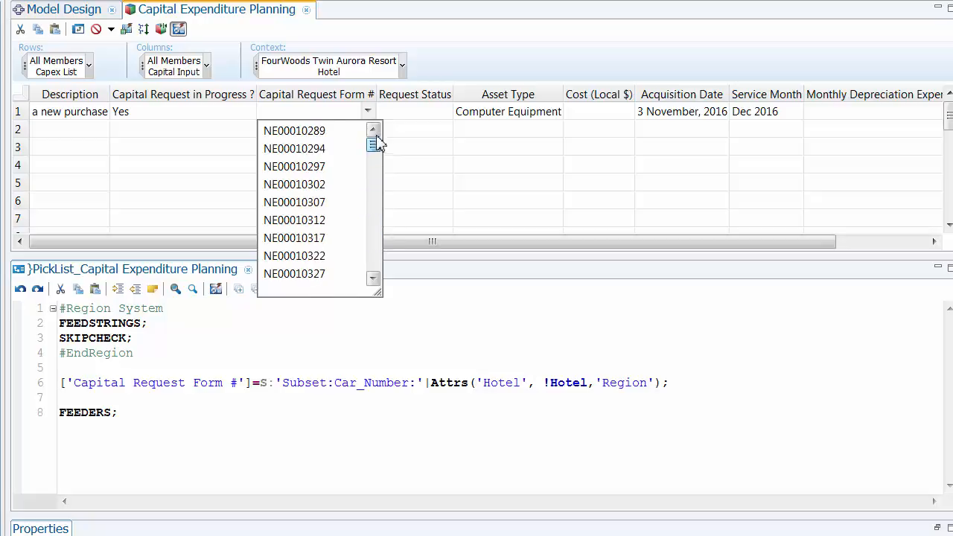
{"action": "left_click", "coordinate": [238, 116]}
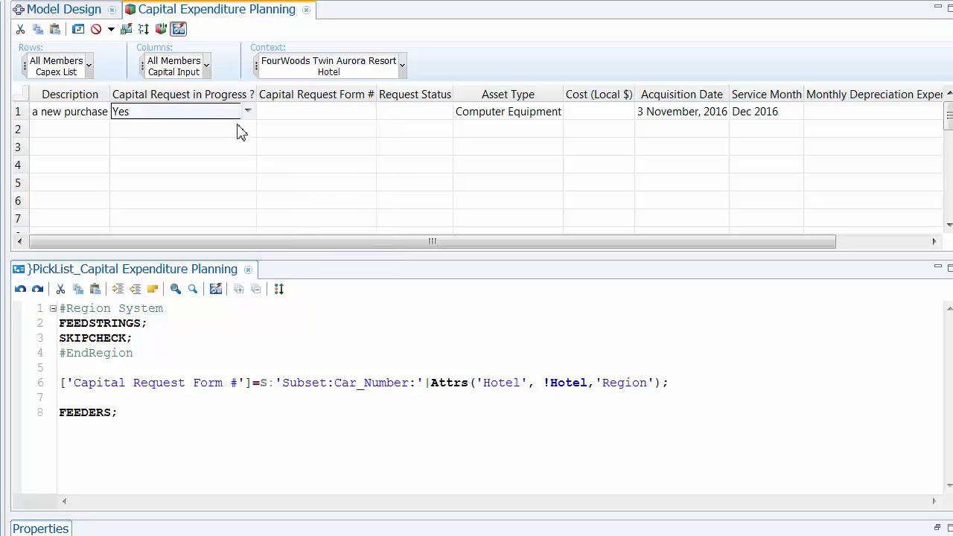
- Switch the Hotel context to Haut Valley Wind Lodge Suites and check the Capital Request Form # picklist choices in row 1
{"action": "left_click", "coordinate": [404, 67]}
{"action": "left_click", "coordinate": [377, 185]}
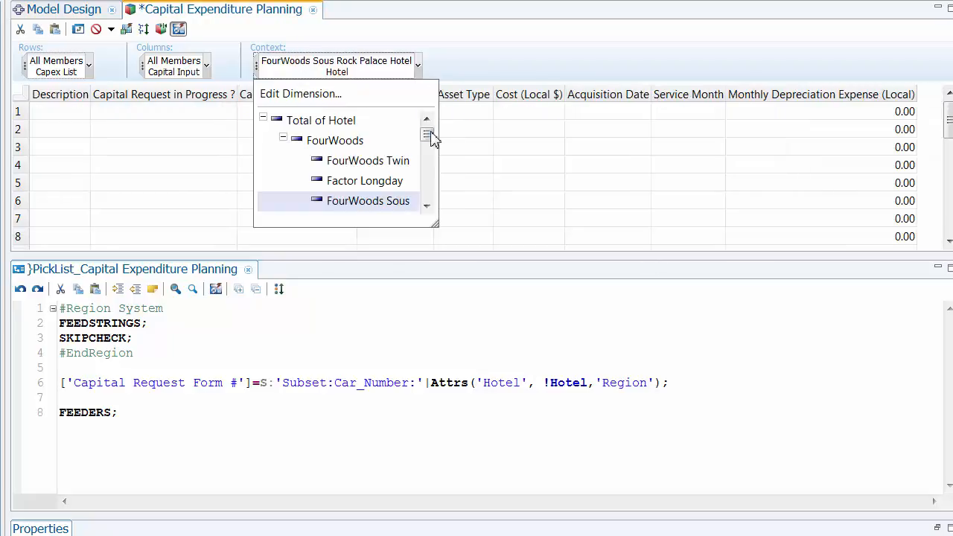
{"action": "left_click_drag", "start_coordinate": [432, 140], "coordinate": [426, 146]}
{"action": "left_click", "coordinate": [393, 160]}
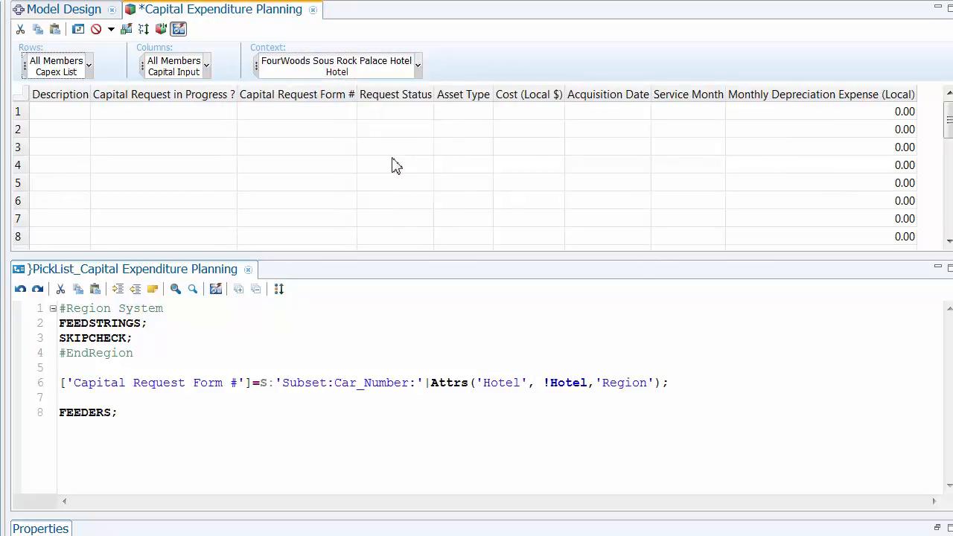
{"action": "left_click", "coordinate": [350, 113]}
{"action": "left_click", "coordinate": [349, 113]}
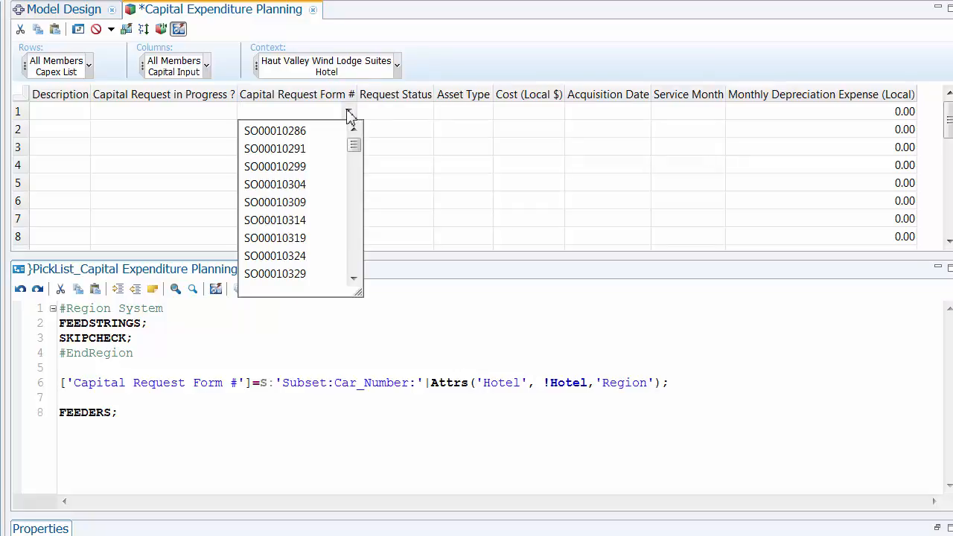
{"action": "left_click", "coordinate": [396, 112]}
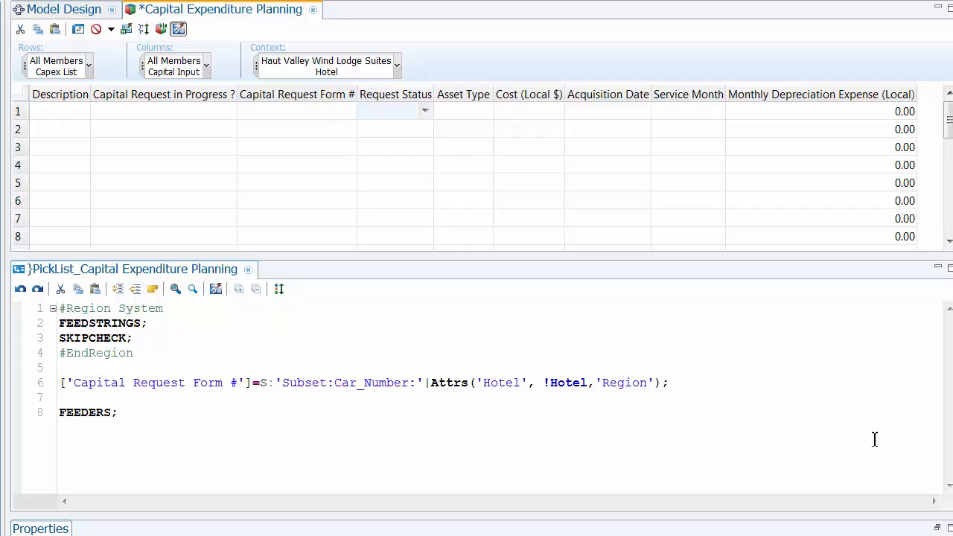
- Open the Capital Input dimension for editing and dock its editor beside the picklist rule, beneath the cube view
{"action": "left_click", "coordinate": [207, 67]}
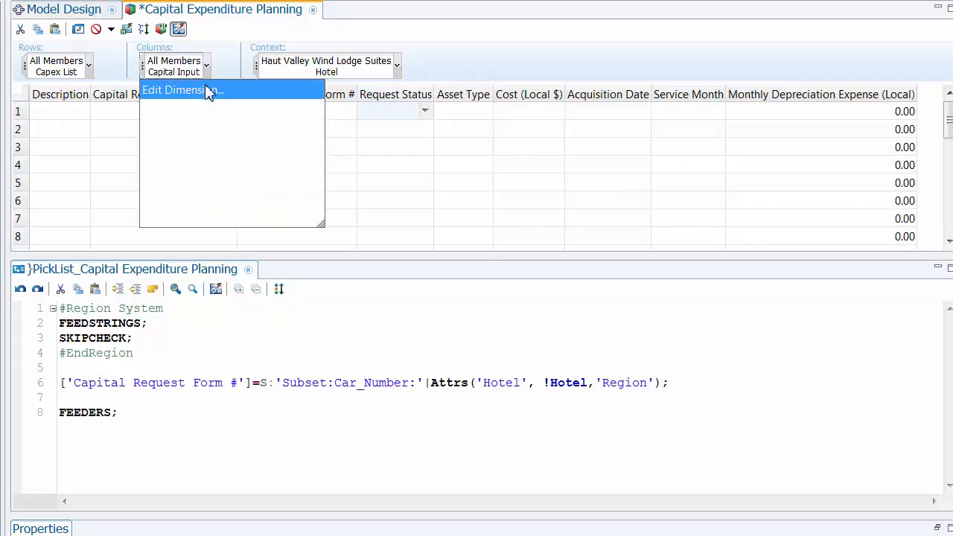
{"action": "left_click", "coordinate": [208, 90]}
{"action": "left_click_drag", "start_coordinate": [383, 10], "coordinate": [262, 275]}
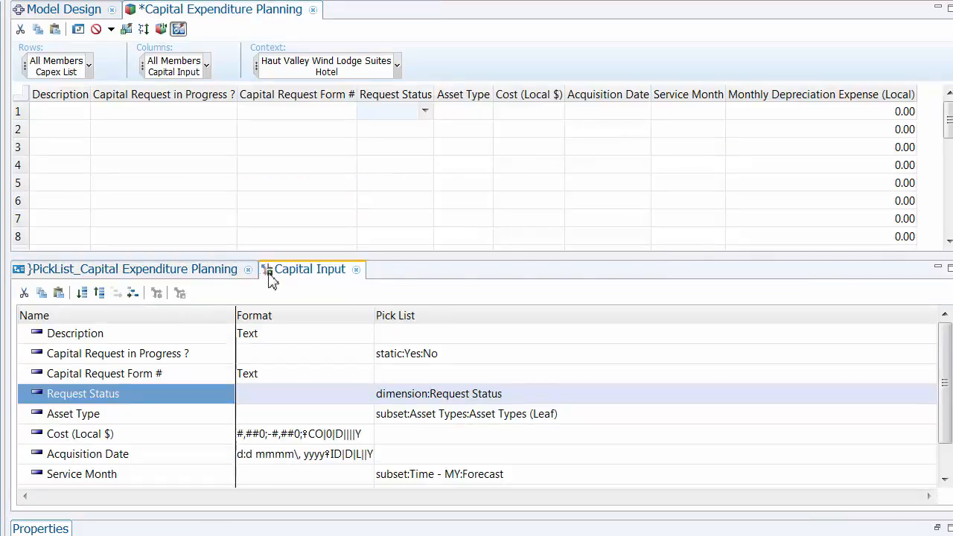
- Compare the static Capital Request in Progress ? picklist and the dimension-based Request Status picklist with their choices in row 1
{"action": "left_click", "coordinate": [419, 363]}
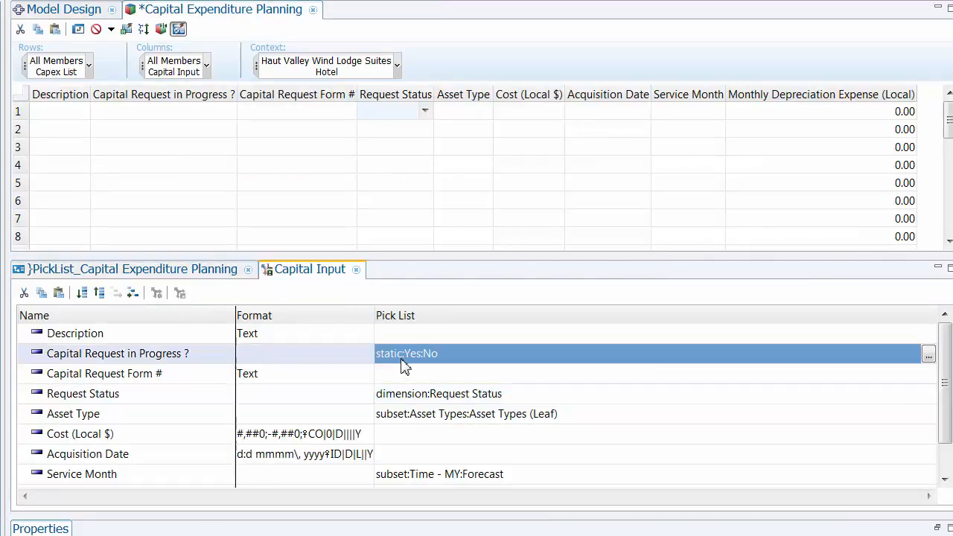
{"action": "left_click", "coordinate": [224, 112]}
{"action": "left_click", "coordinate": [228, 113]}
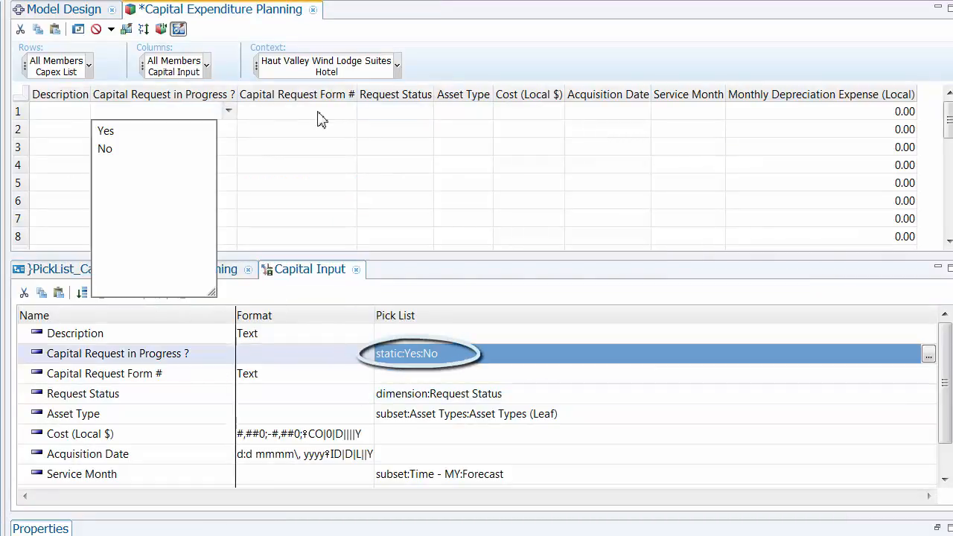
{"action": "left_click", "coordinate": [468, 401]}
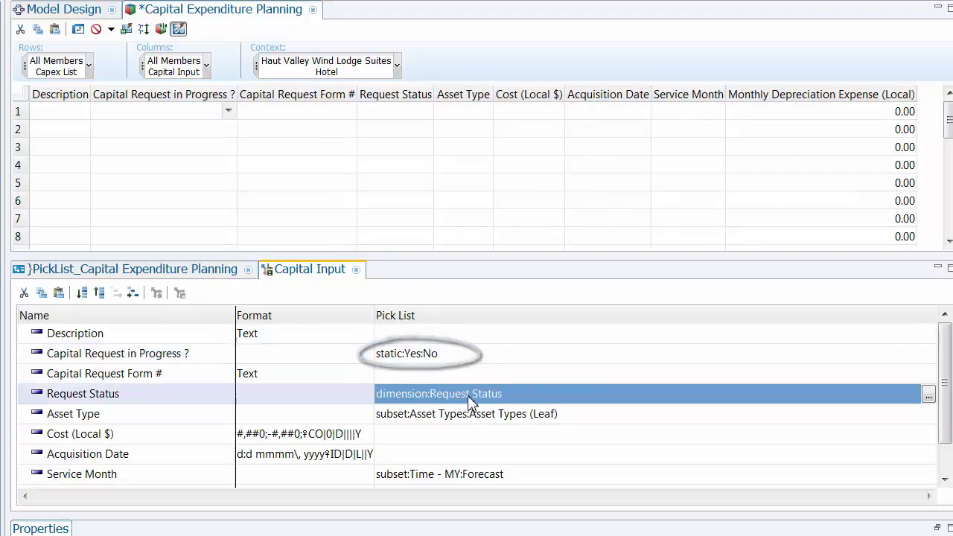
{"action": "left_click", "coordinate": [423, 113]}
{"action": "left_click", "coordinate": [426, 112]}
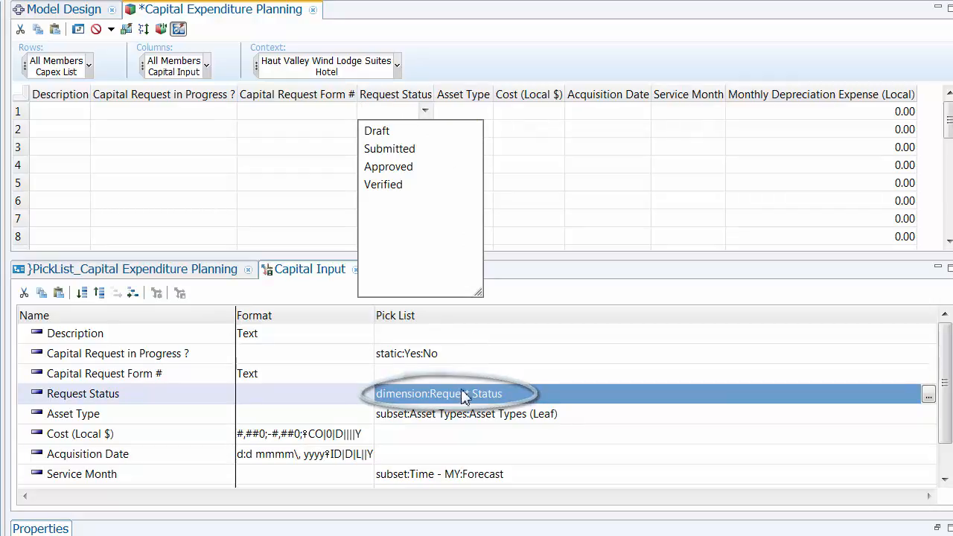
- Compare the subset-based Asset Type and Service Month picklists with their choices in row 1, and return to the picklist cube's rule
{"action": "left_click", "coordinate": [490, 419]}
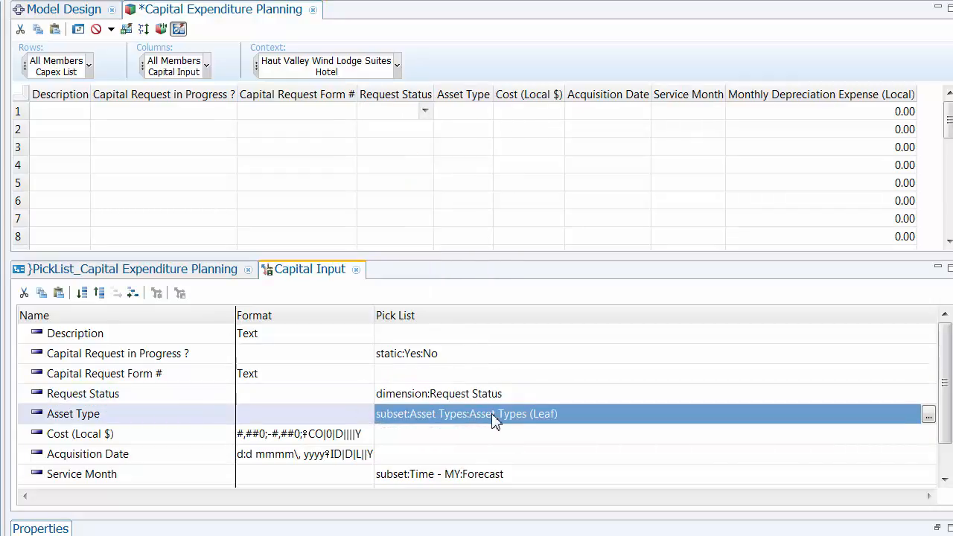
{"action": "left_click", "coordinate": [488, 119]}
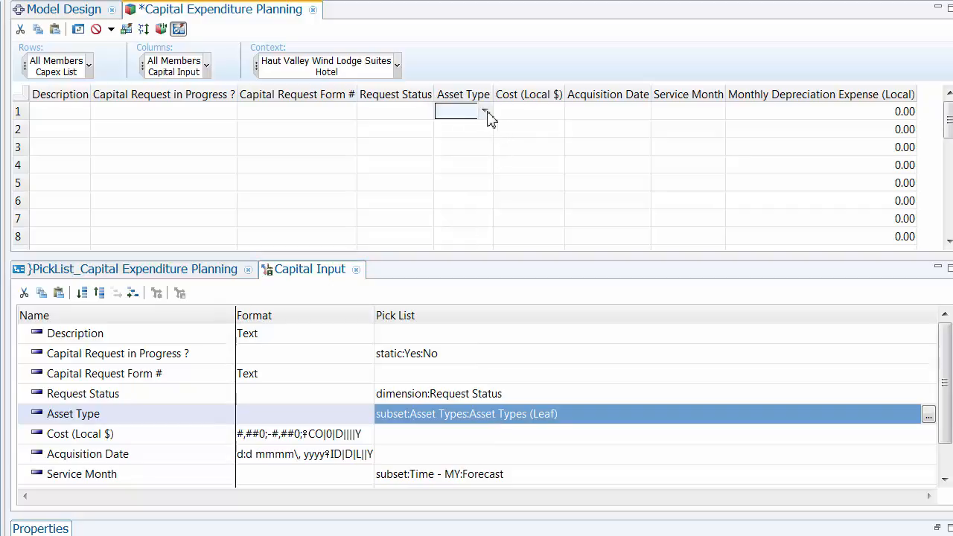
{"action": "left_click", "coordinate": [485, 111]}
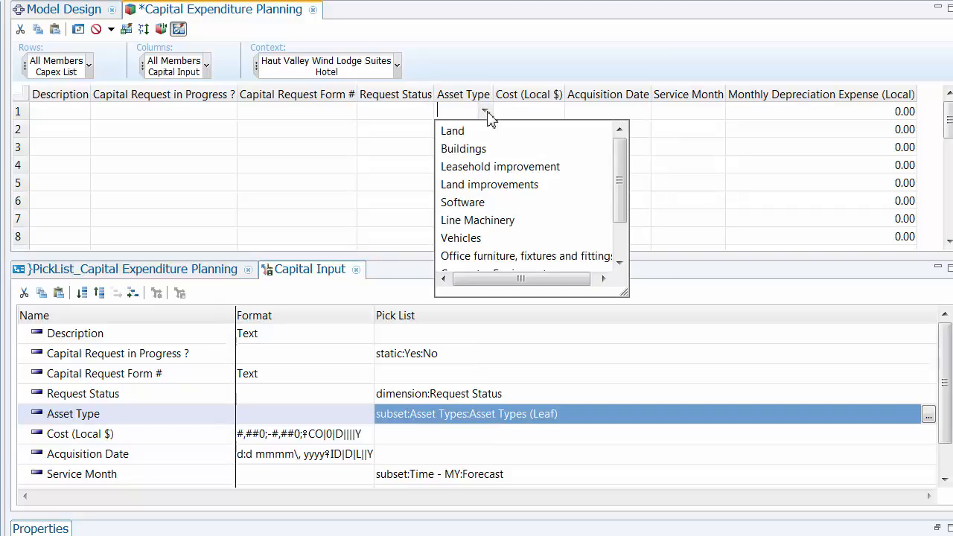
{"action": "left_click", "coordinate": [534, 114]}
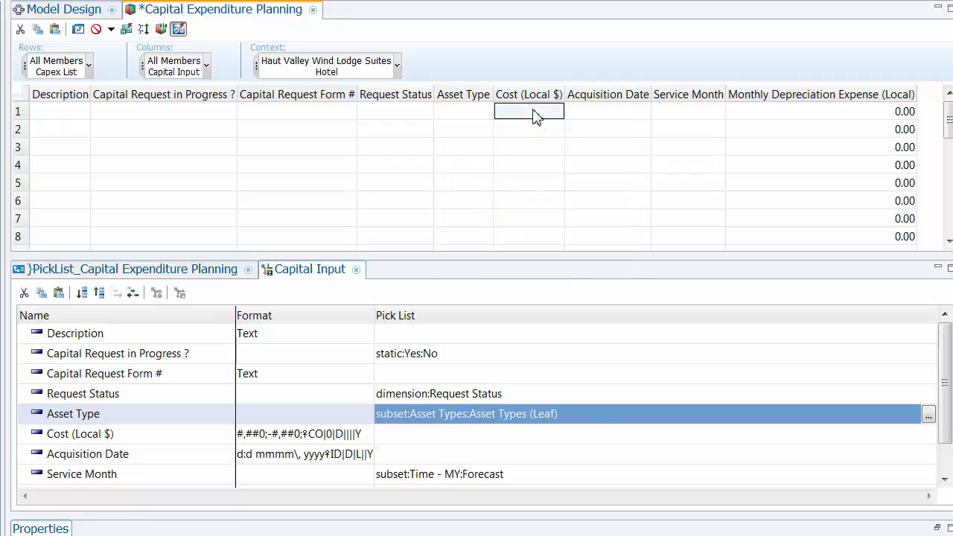
{"action": "left_click", "coordinate": [554, 474]}
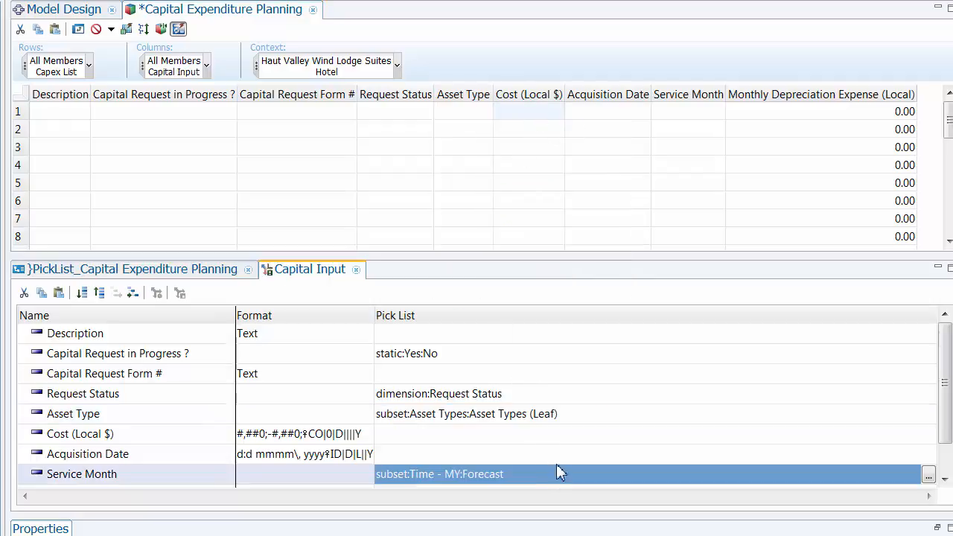
{"action": "scroll", "coordinate": [950, 428], "scroll_direction": "down", "scroll_amount": 1}
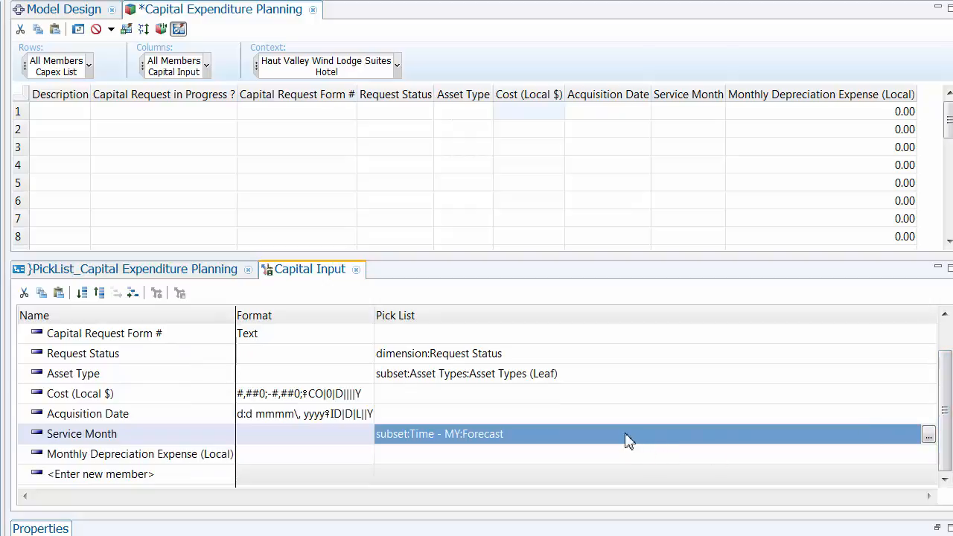
{"action": "left_click", "coordinate": [715, 112]}
{"action": "left_click", "coordinate": [717, 114]}
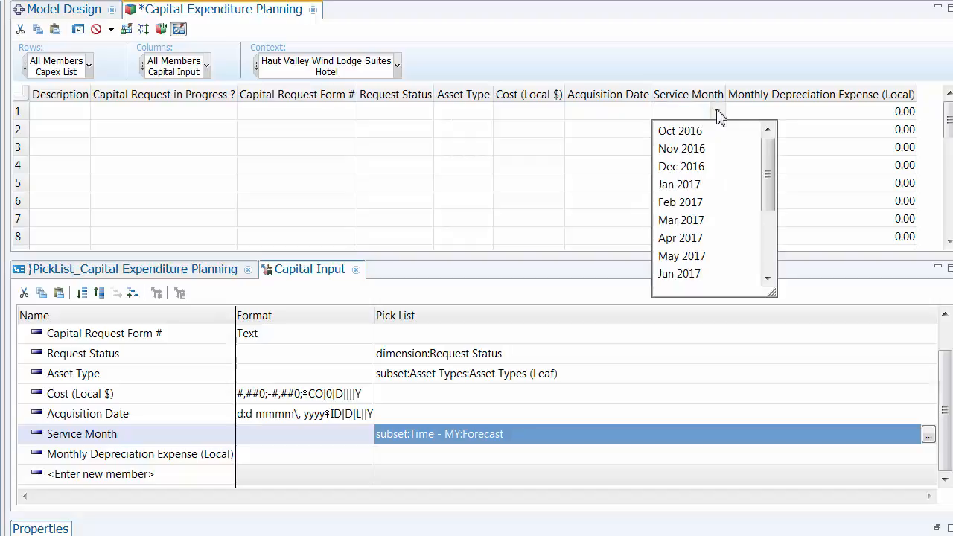
{"action": "left_click", "coordinate": [152, 273]}
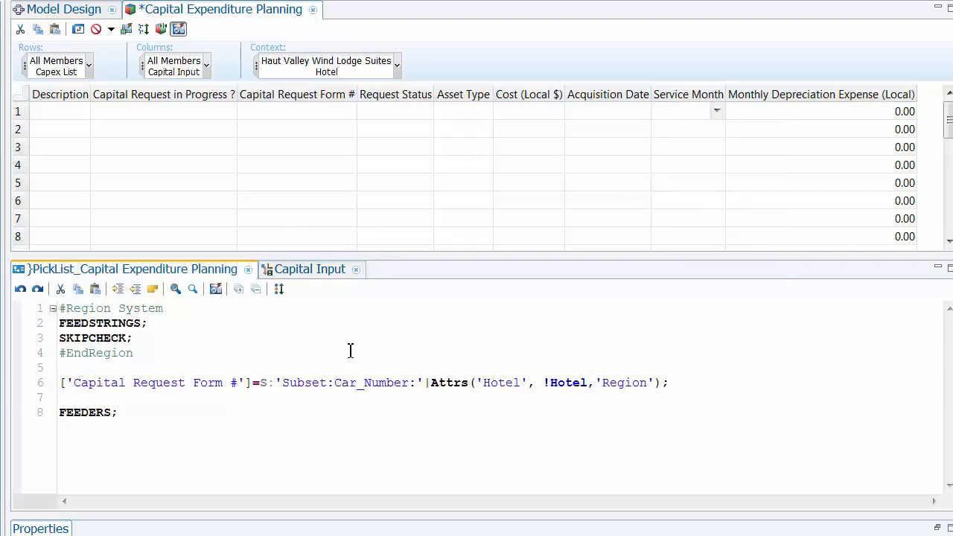